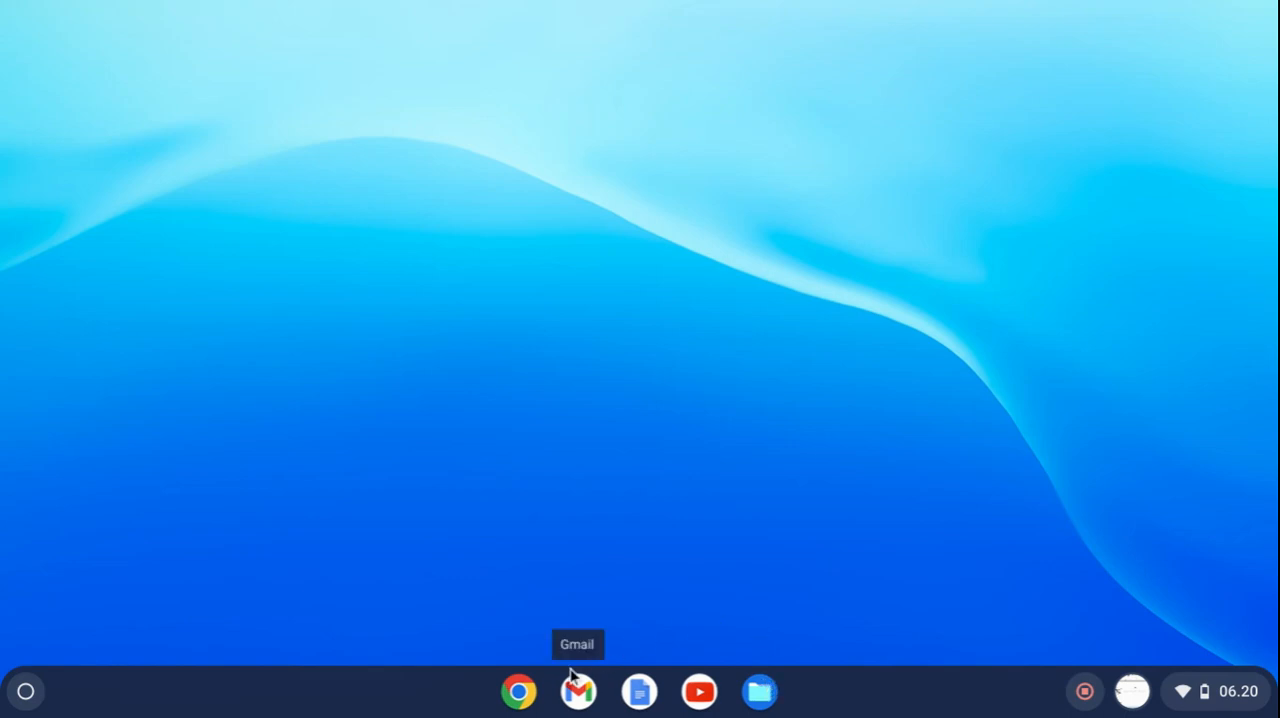
Open Google Forms in Chrome and create a new blank form.
click(519, 692)
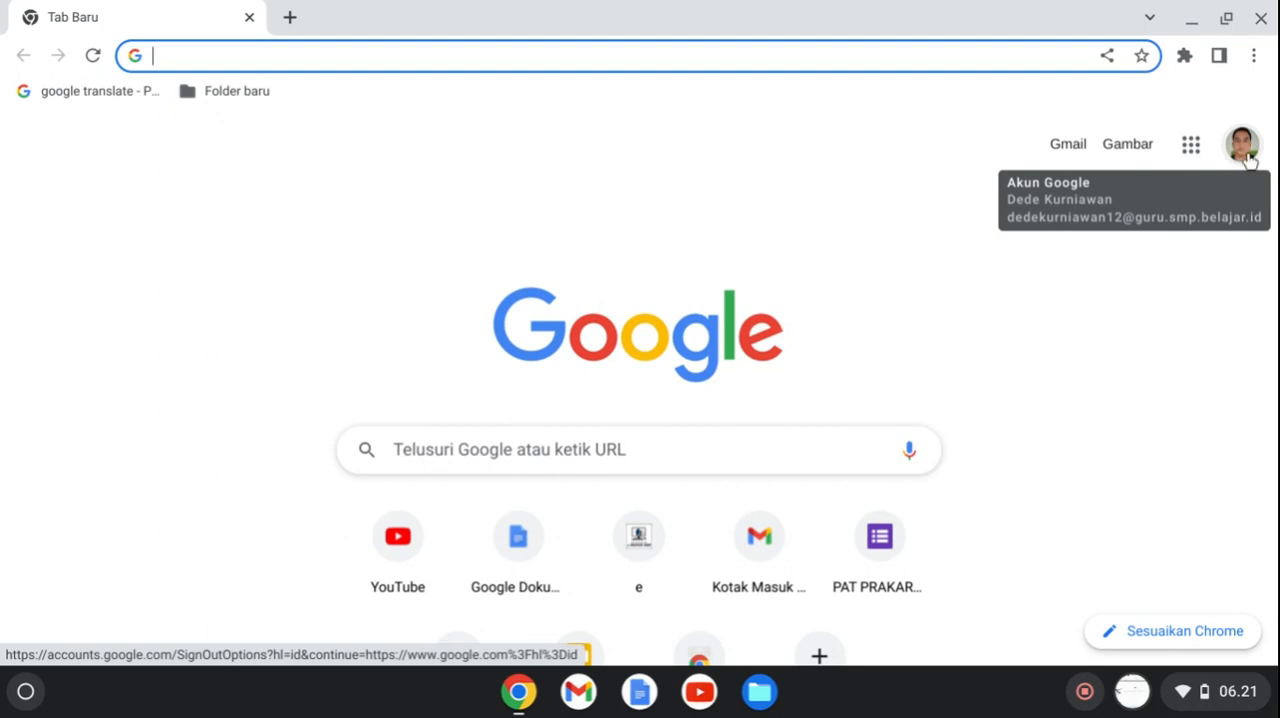
click(1190, 158)
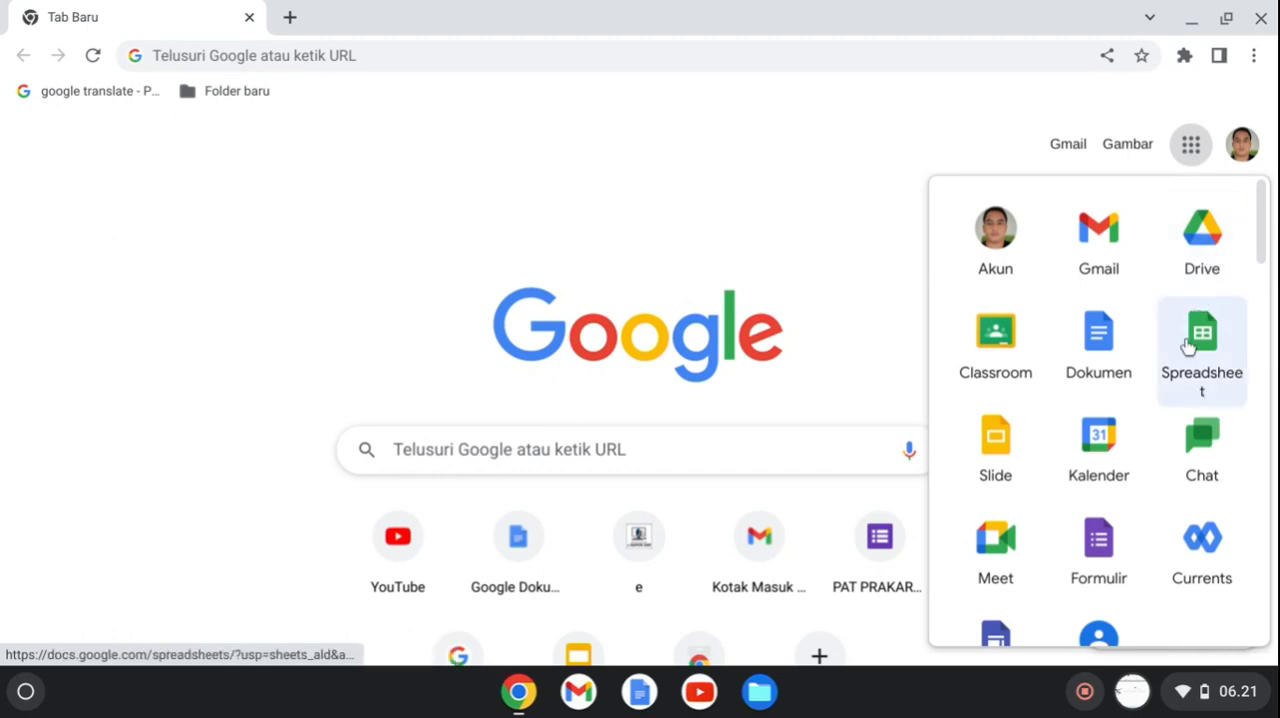
click(1105, 556)
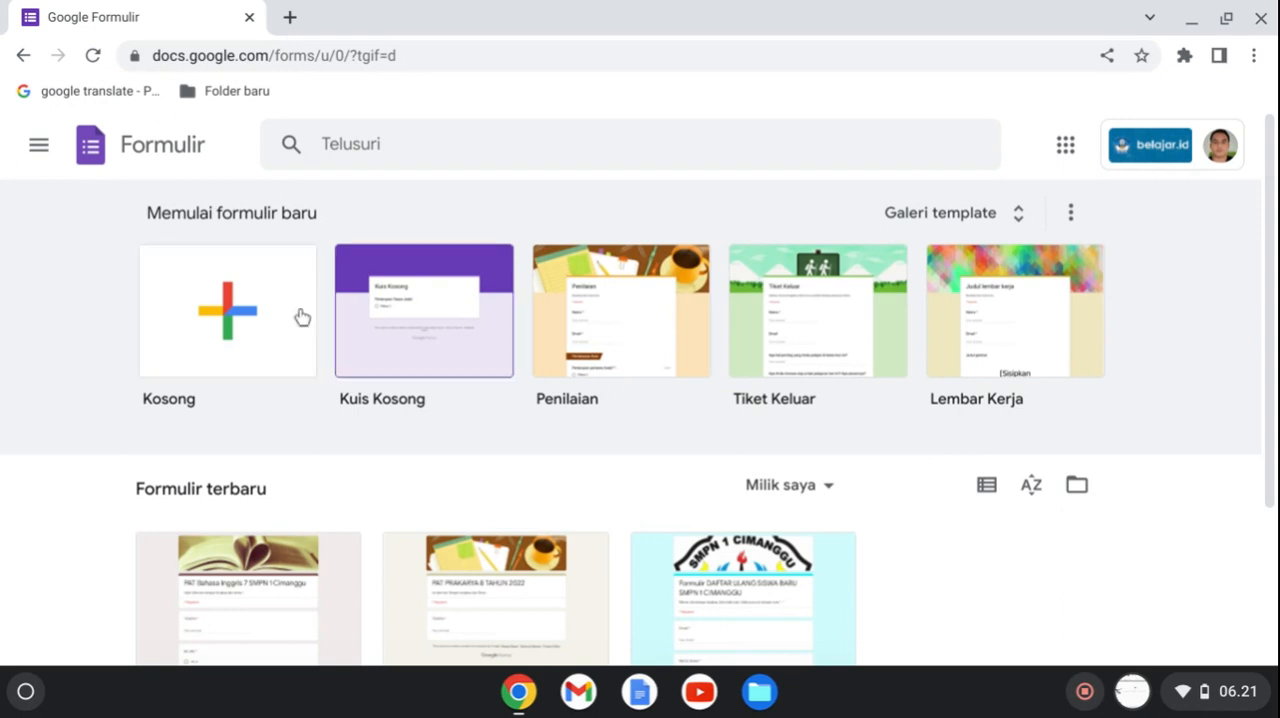
click(280, 353)
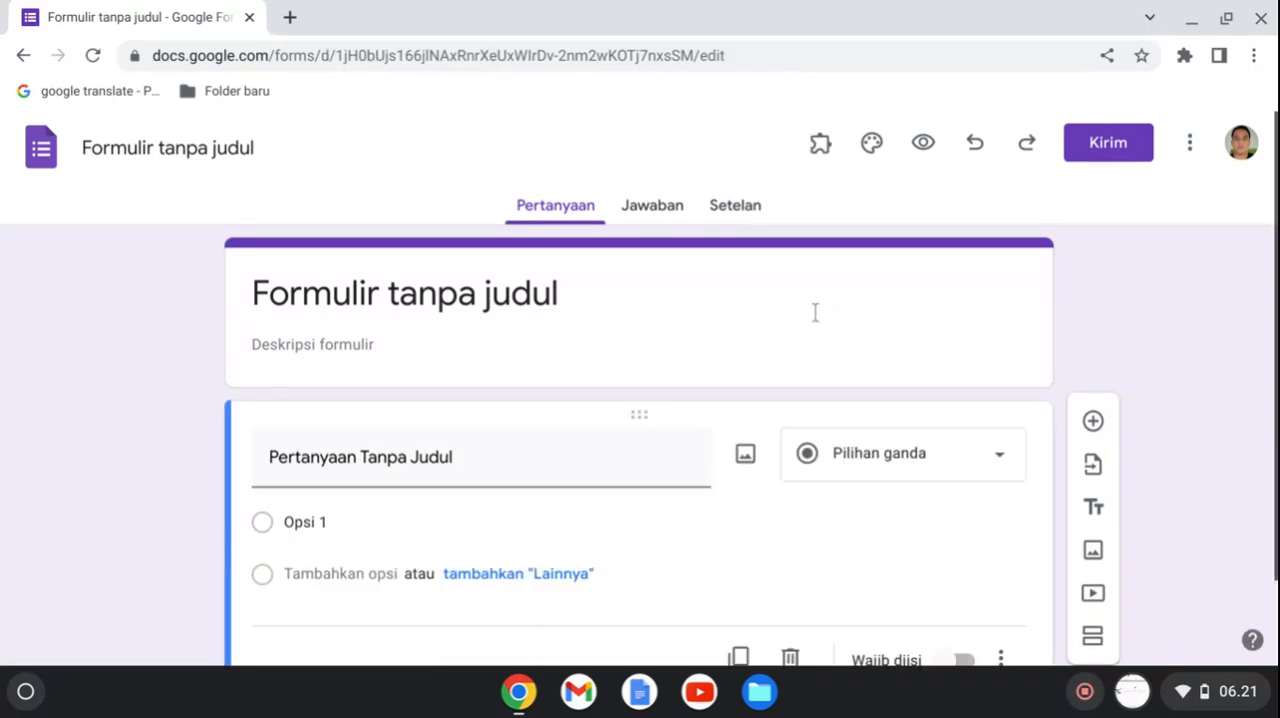
Make the form a quiz in its settings and set the default question point value to 0.
click(740, 207)
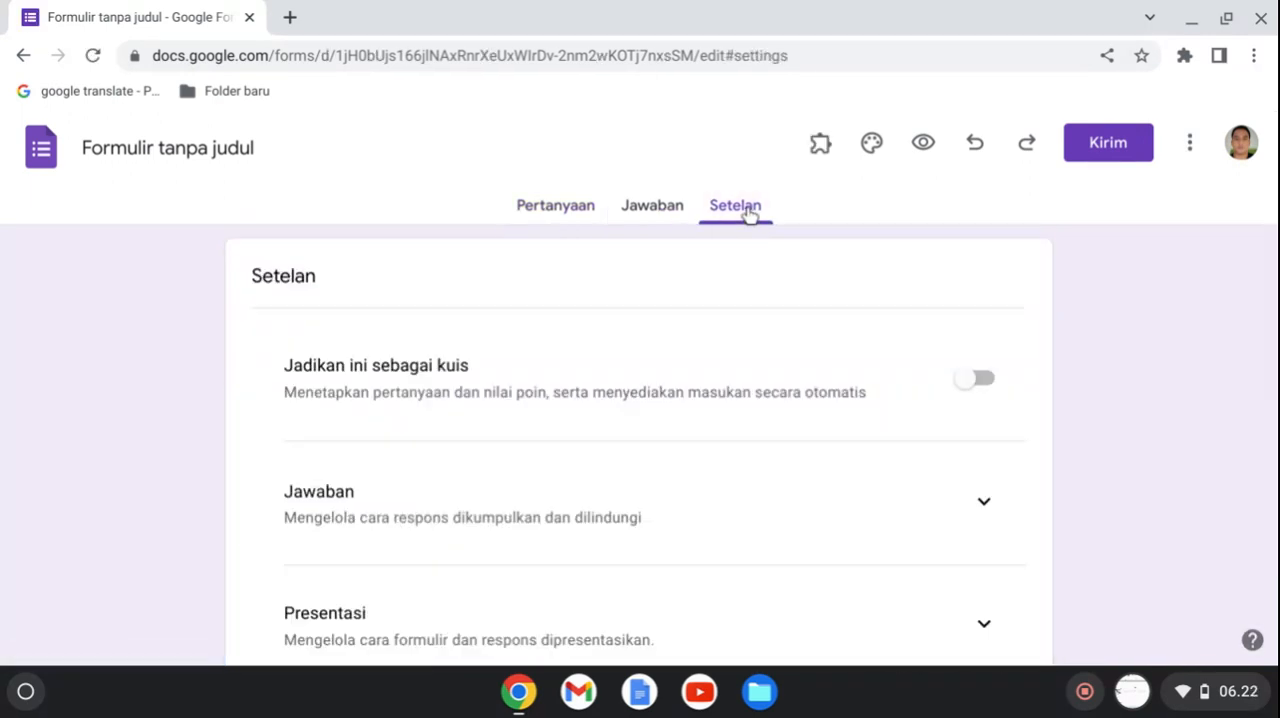
click(985, 385)
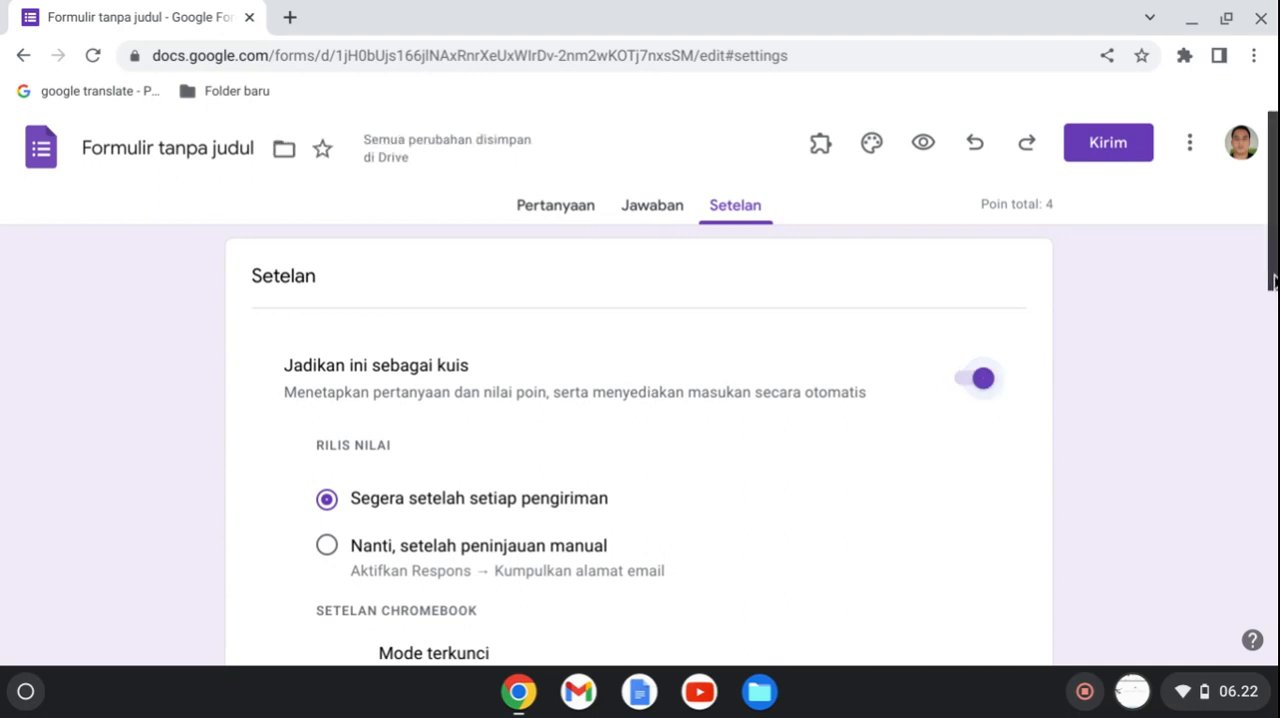
drag(1274, 282, 1268, 495)
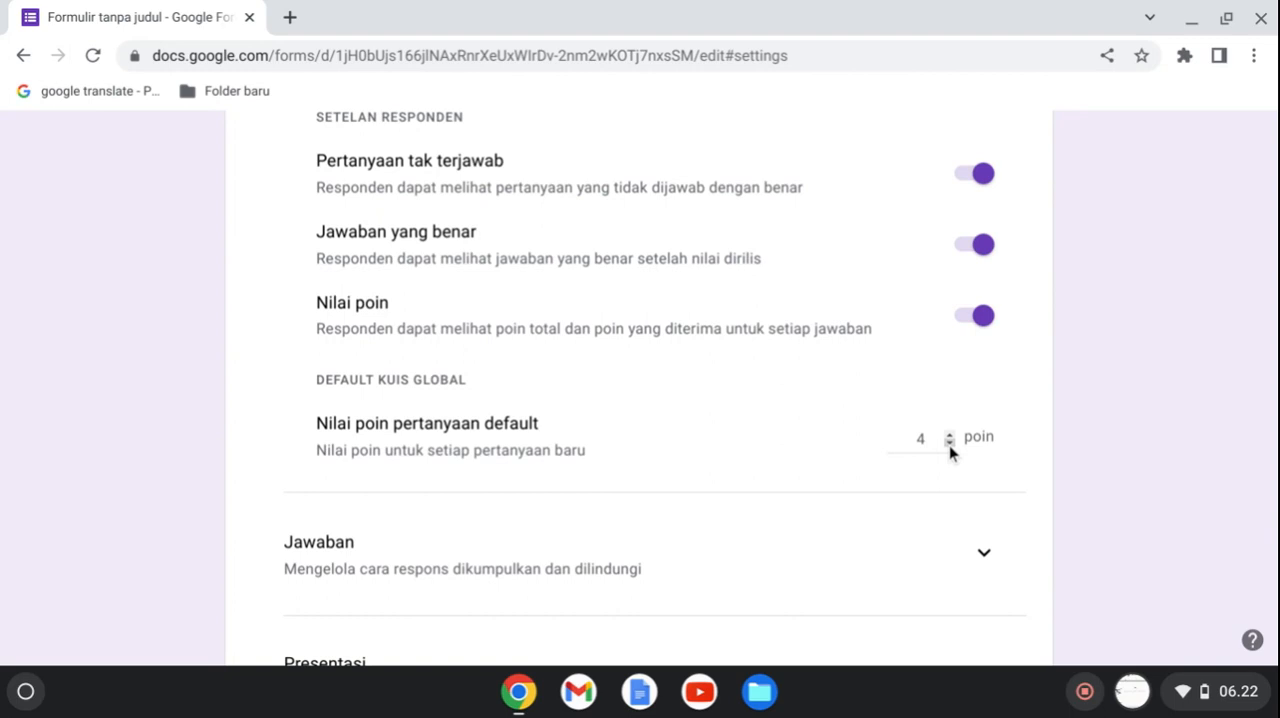
double_click(949, 445)
click(1240, 443)
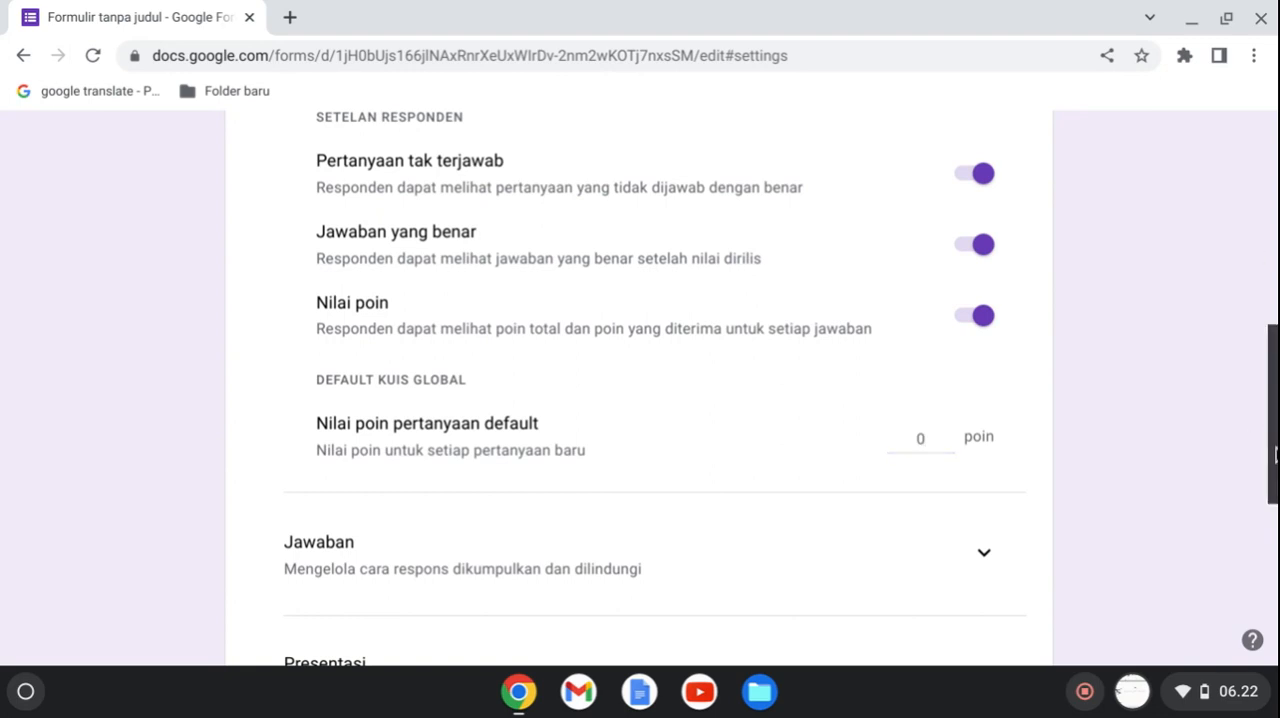
Expand the Jawaban settings and turn off the restriction to Kementerian Pendidikan dan Kebudayaan Indonesia (SMP) users and trusted organisations.
drag(1274, 455, 1274, 556)
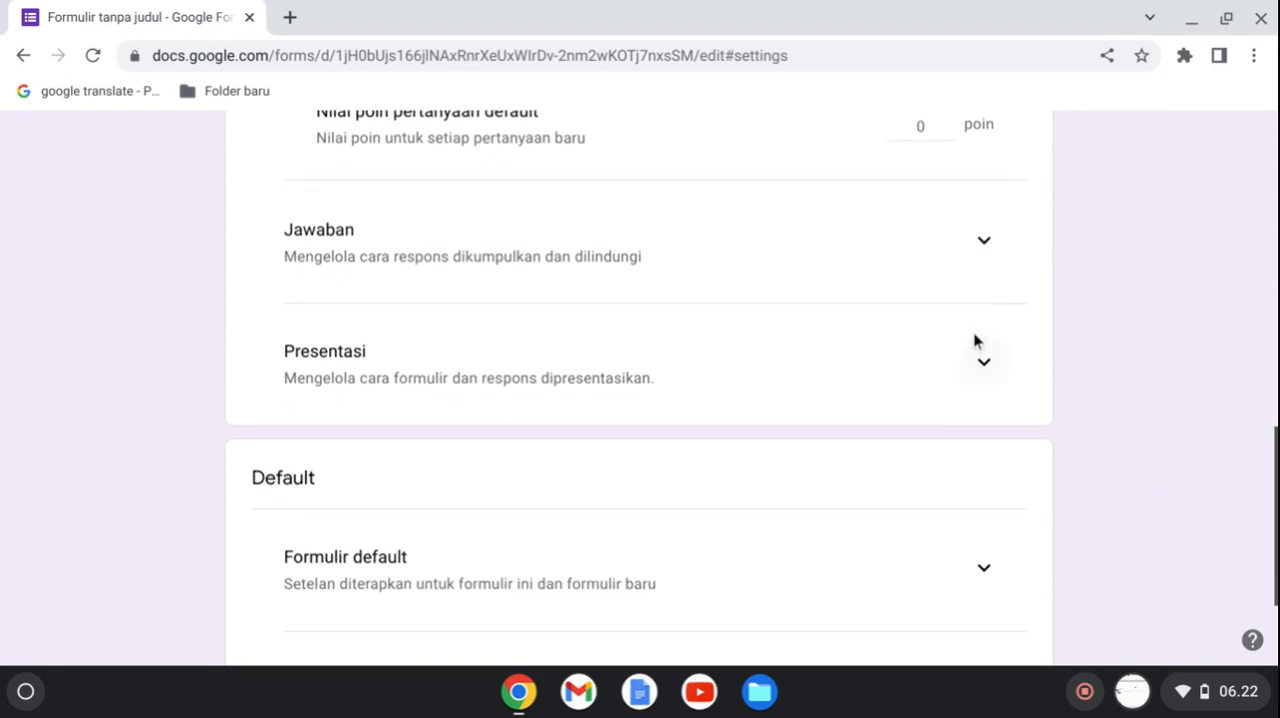
click(985, 243)
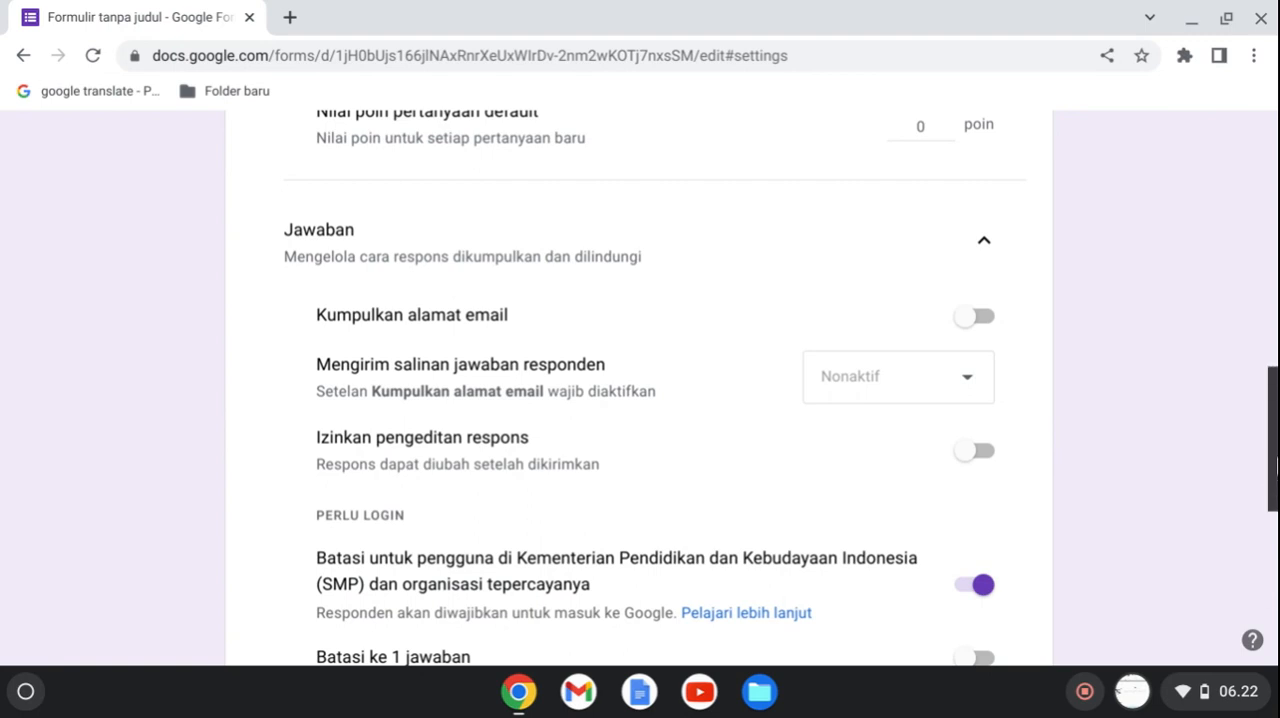
scroll(1274, 465, down, 2)
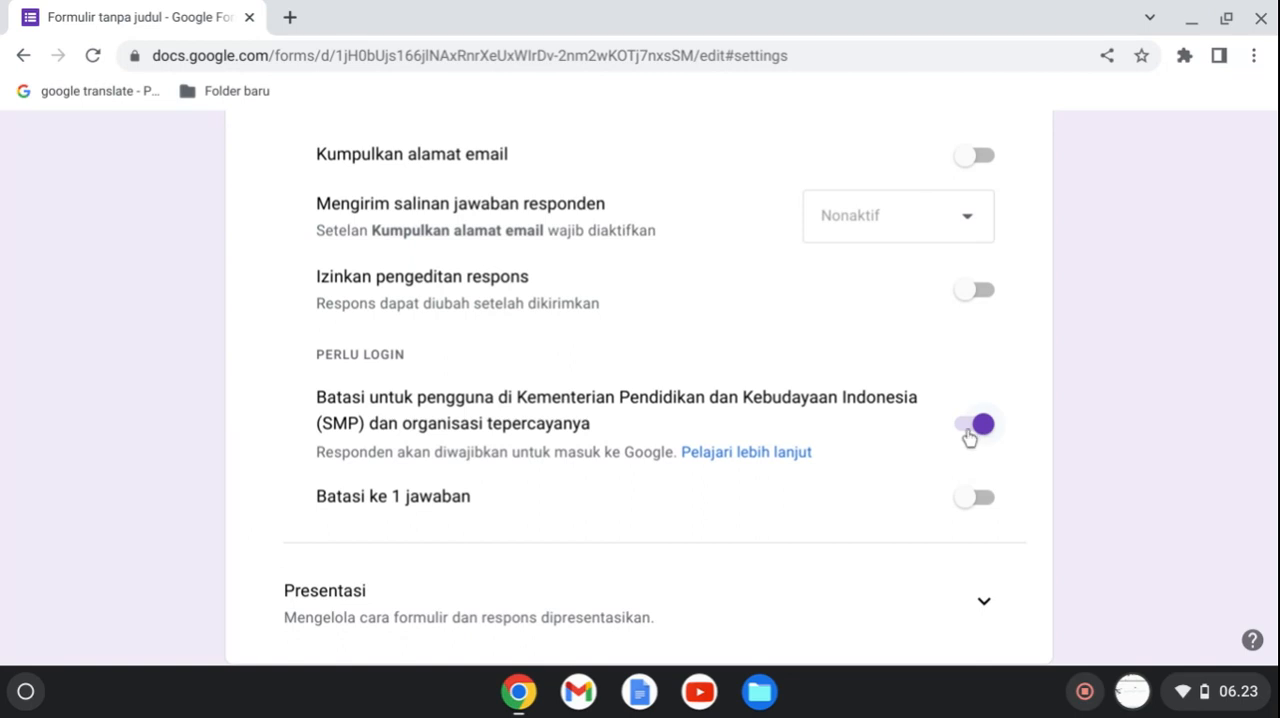
click(970, 436)
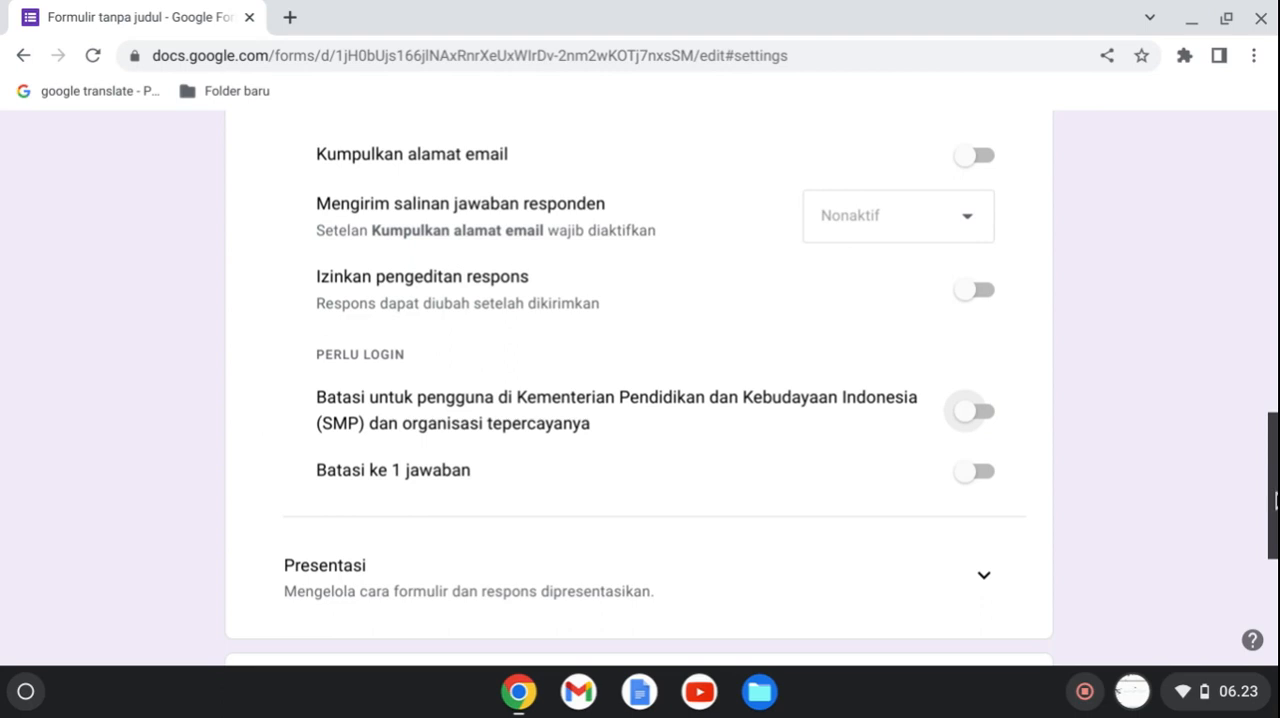
Expand the Presentasi settings and turn on Acak urutan pertanyaan to shuffle the question order.
drag(1276, 500, 1273, 560)
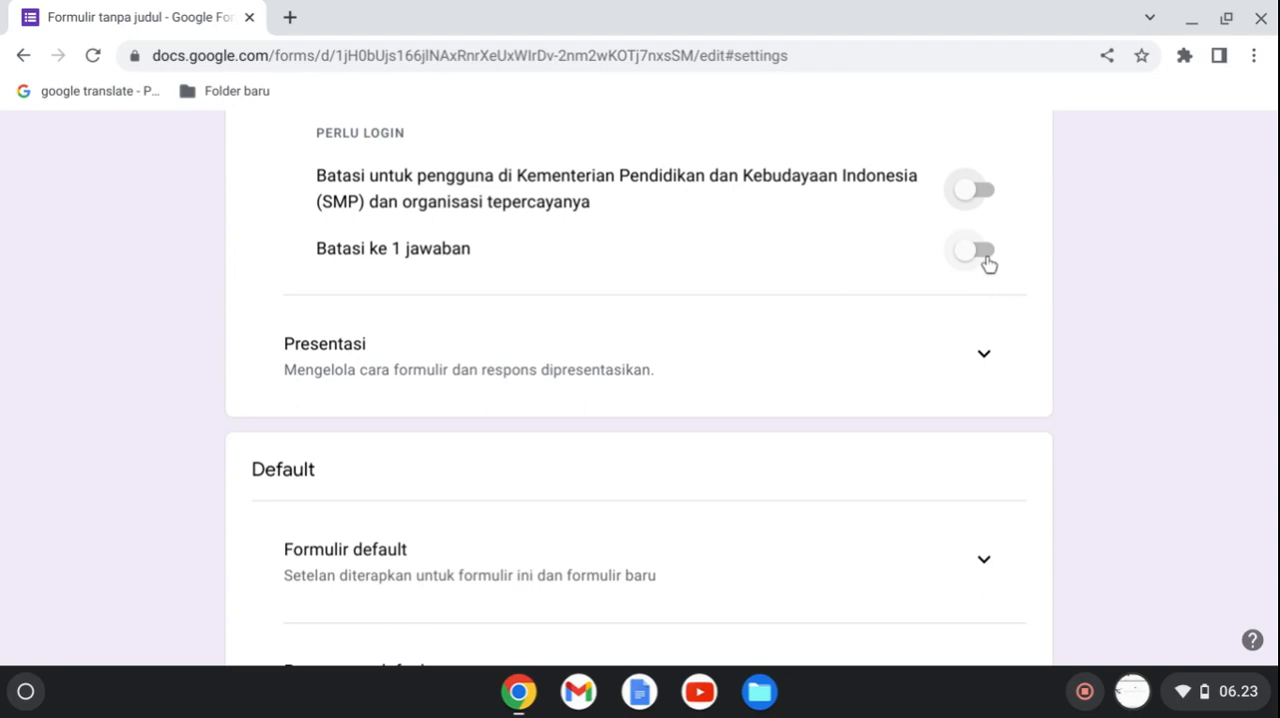
click(985, 358)
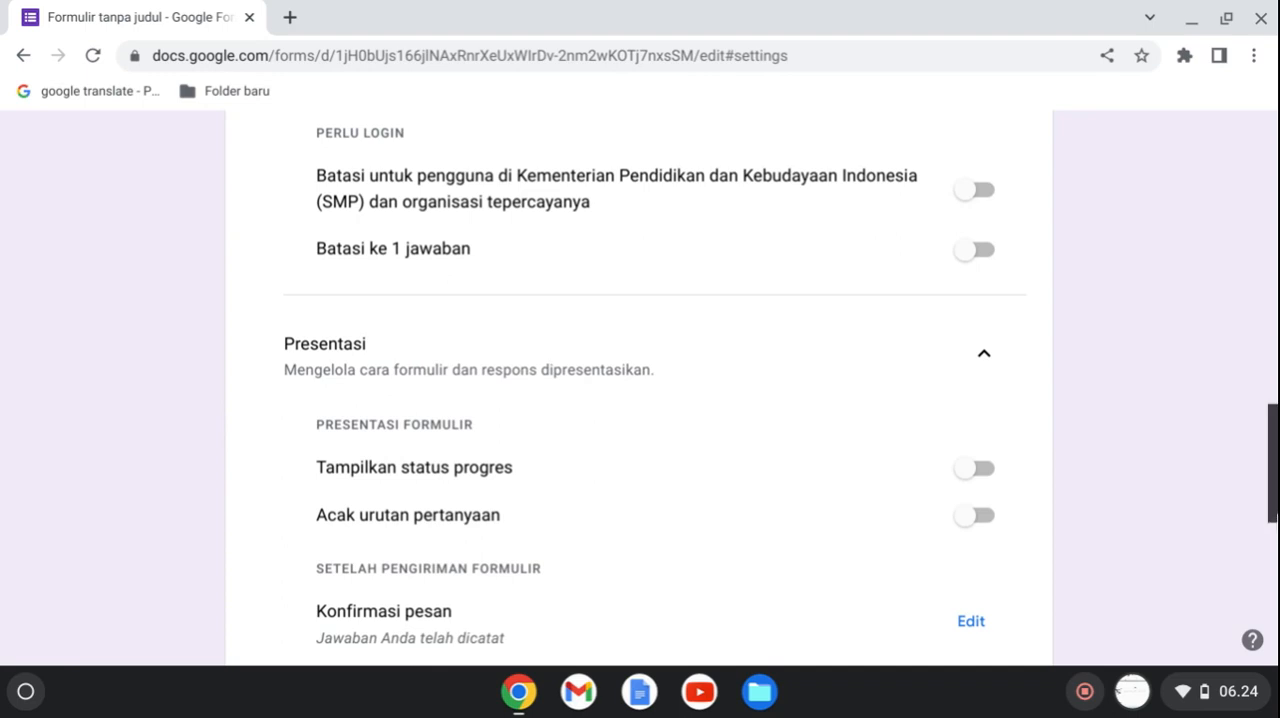
drag(1275, 513, 1275, 568)
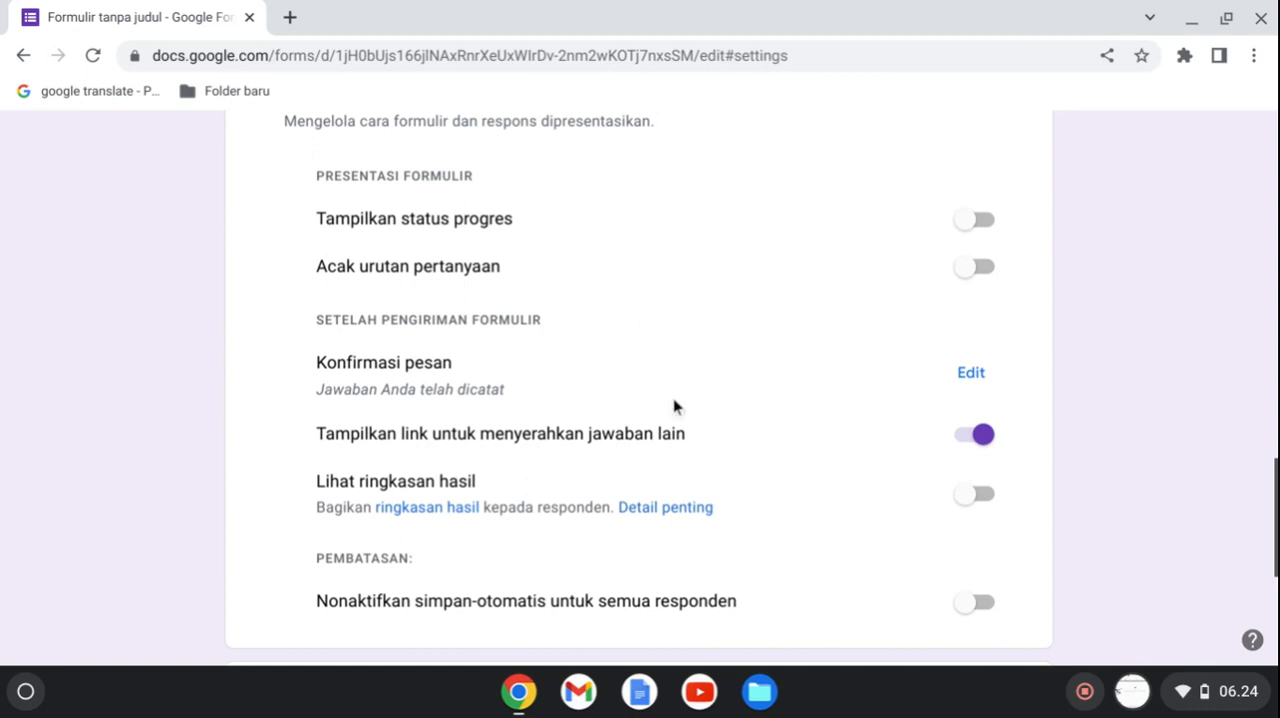
click(985, 279)
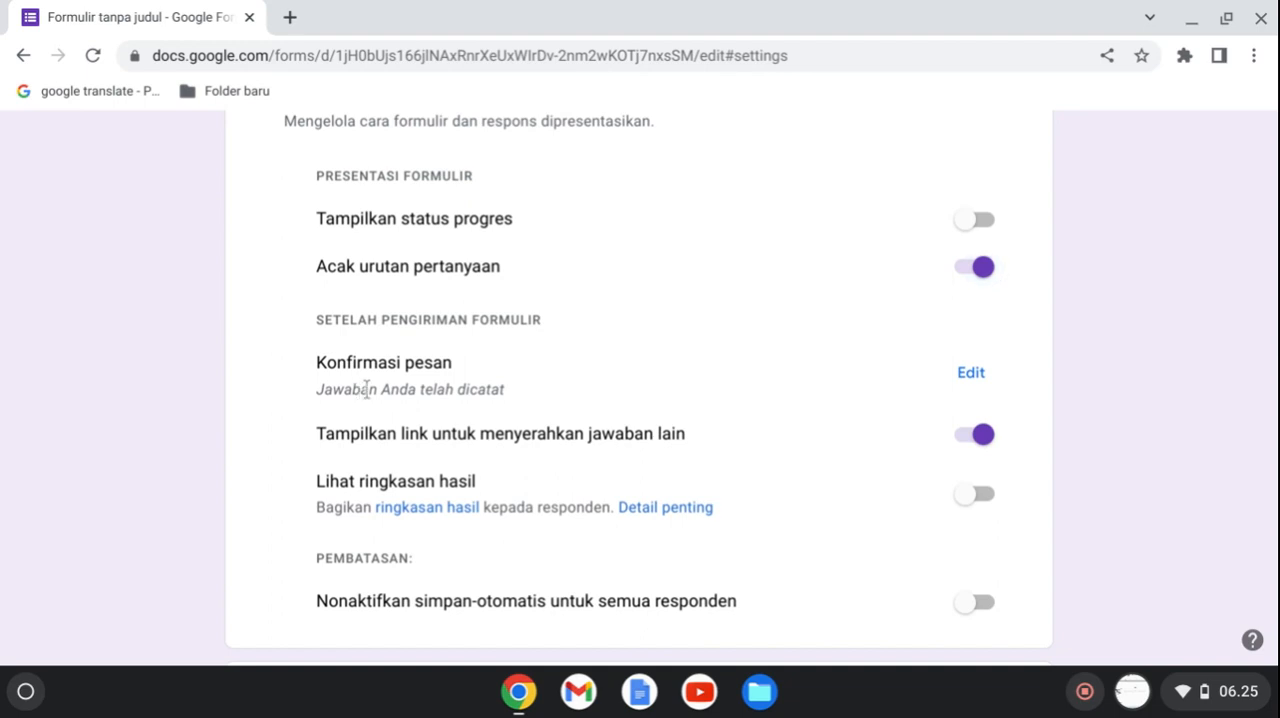
Enter "Jawaban anda telah tersimpan," as the confirmation message shown after submitting the form.
click(978, 380)
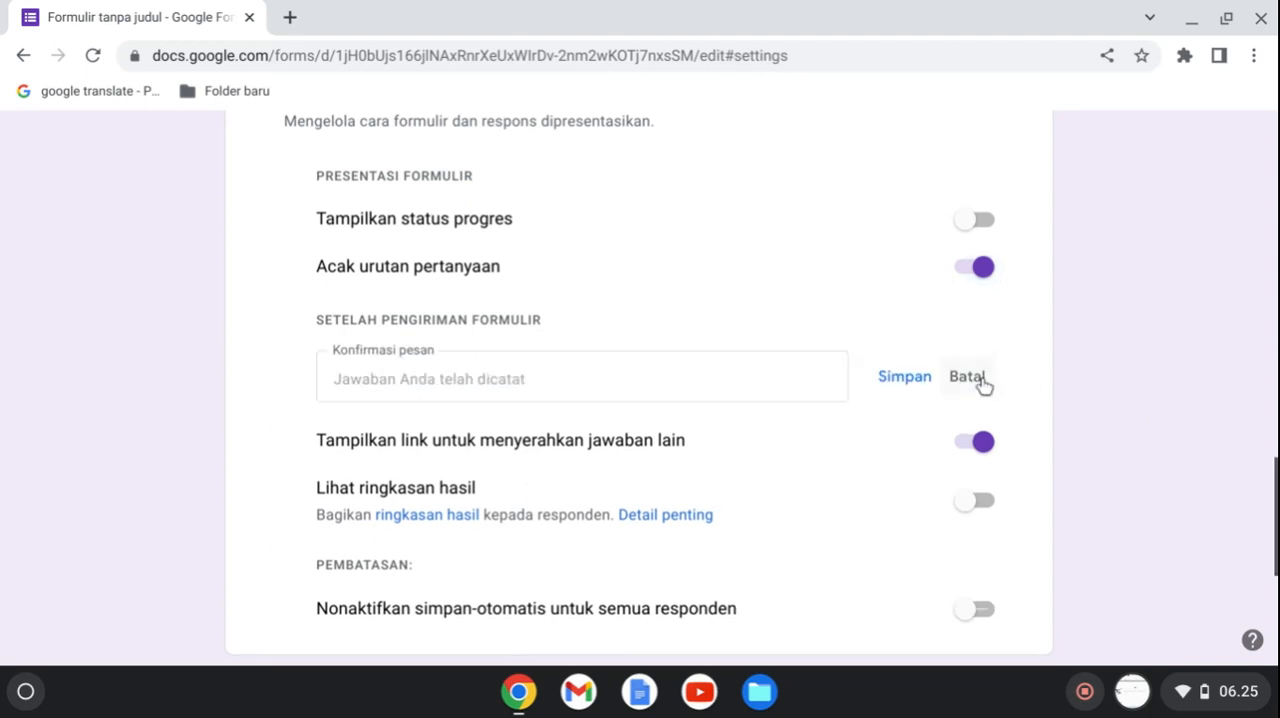
click(747, 385)
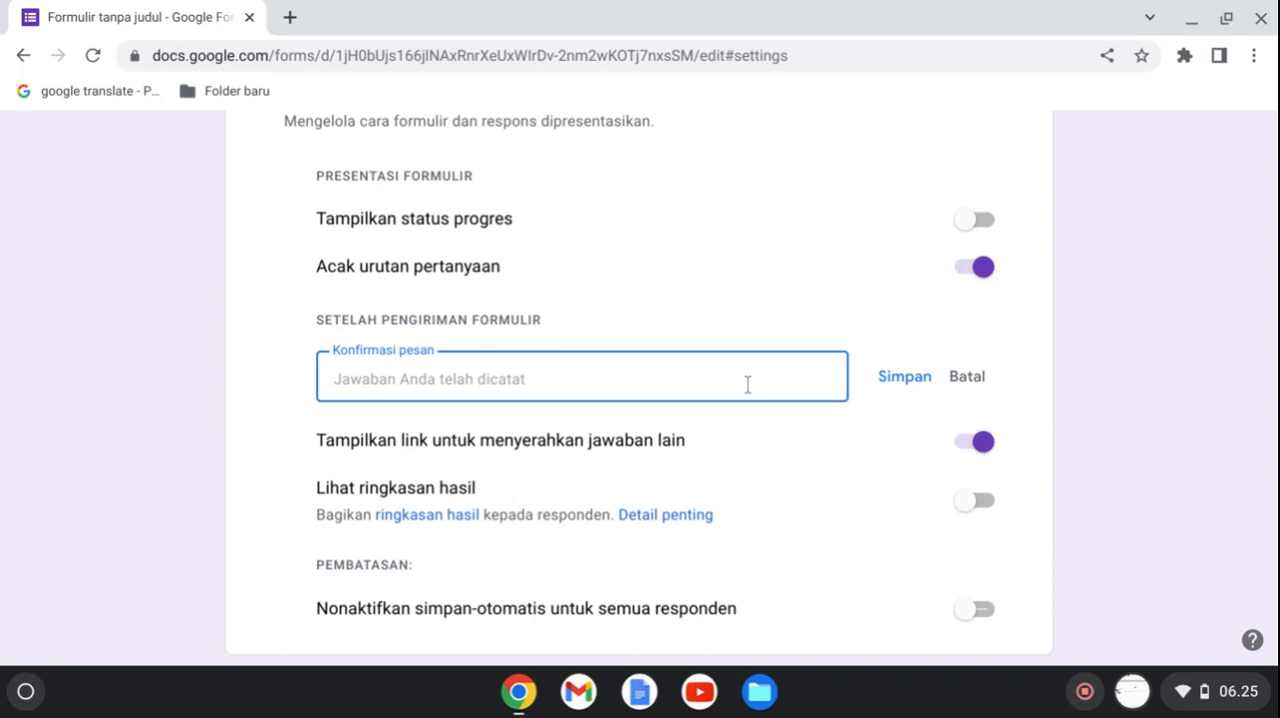
text(Ja)
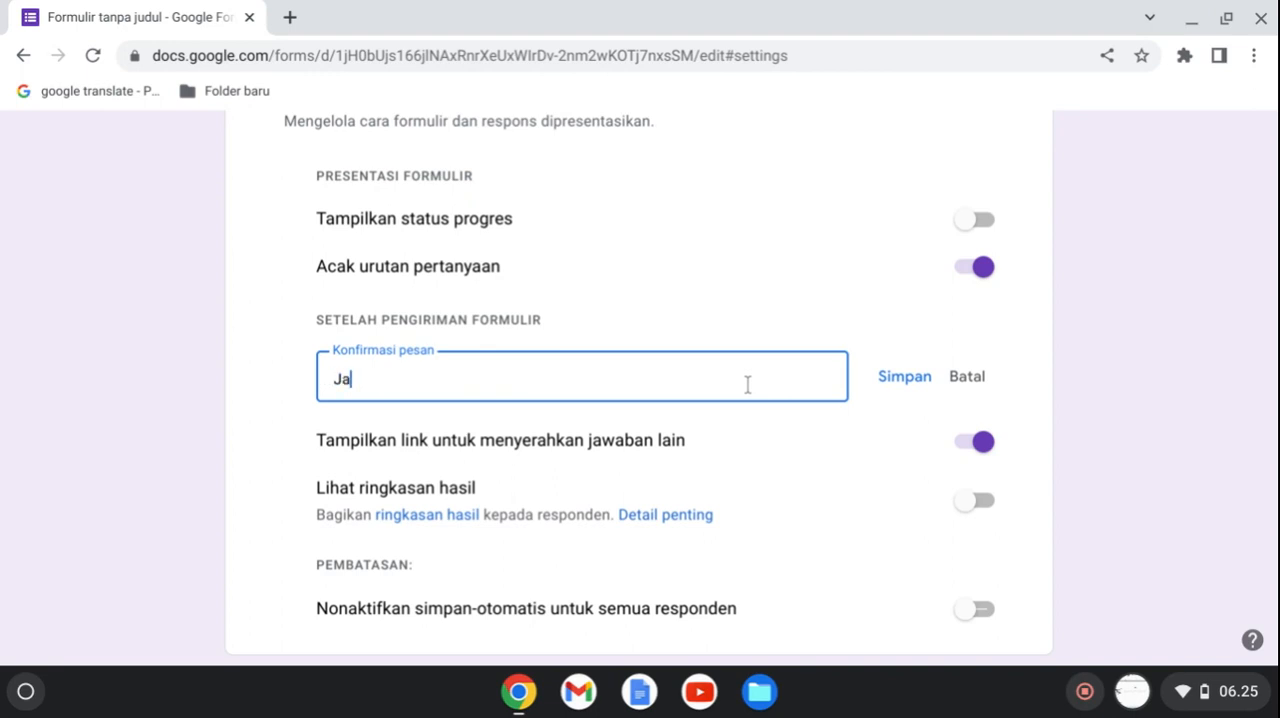
text(waban anda te)
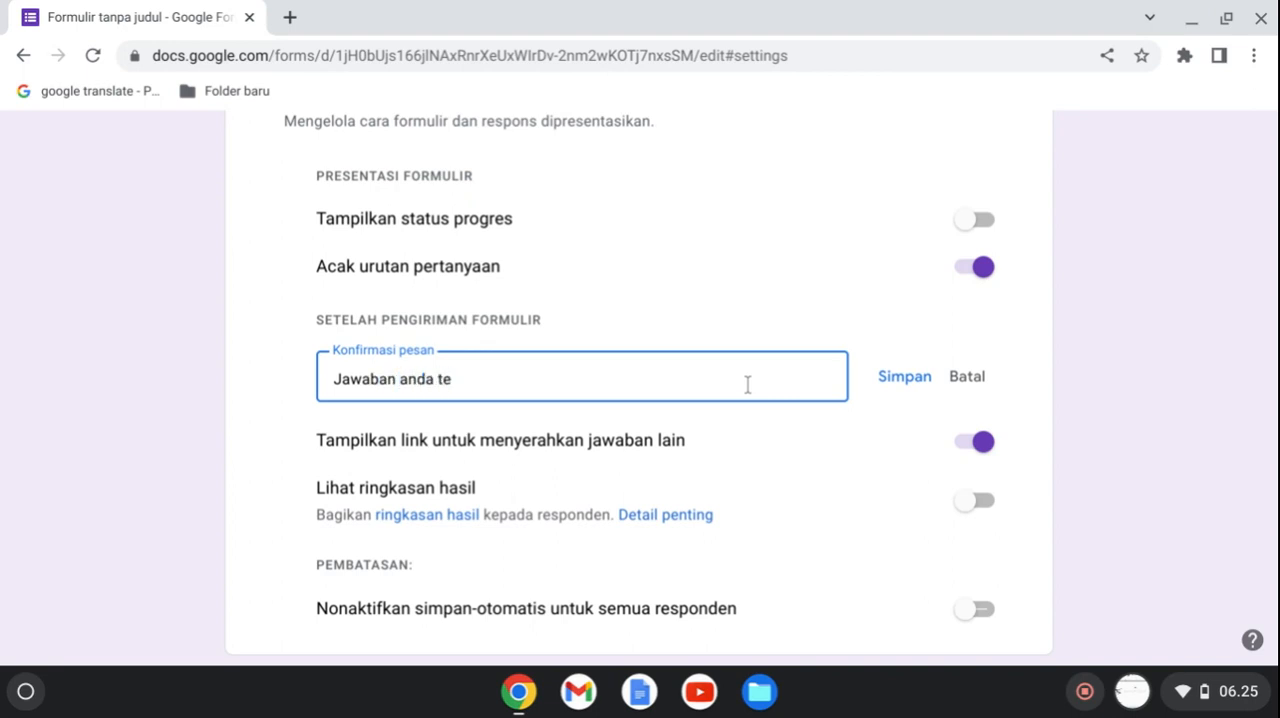
text(lah tersimpa,)
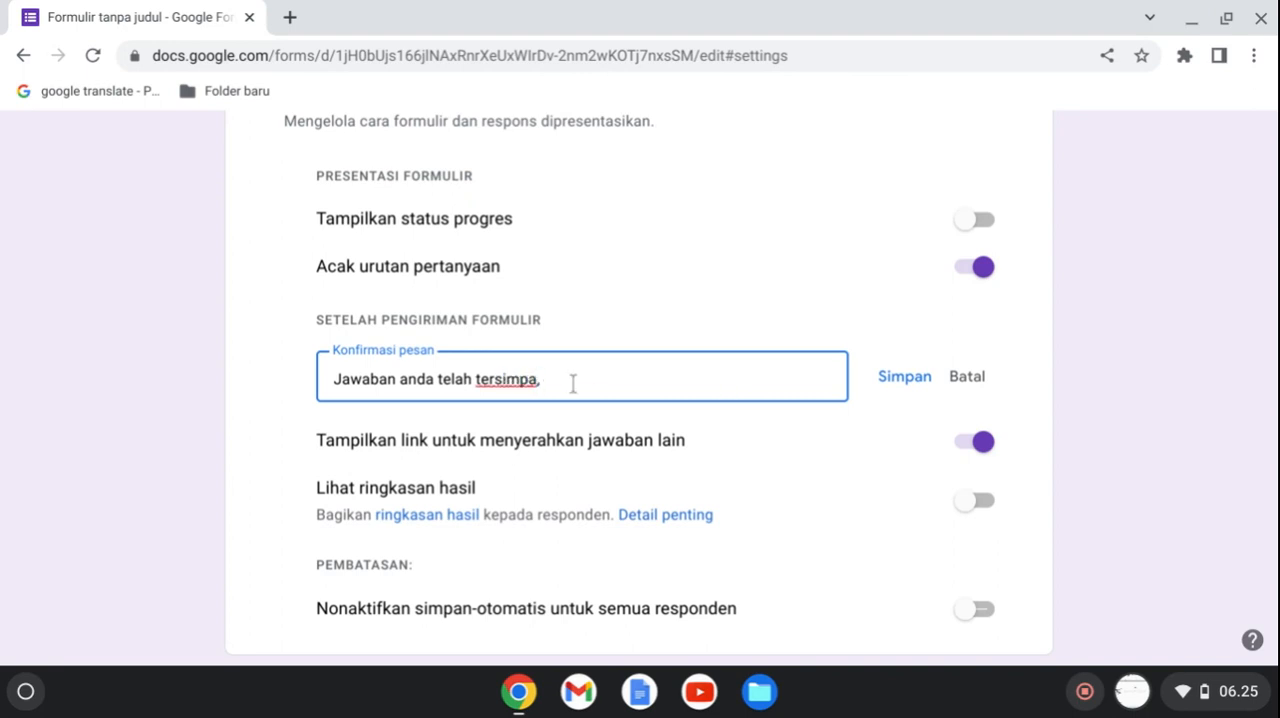
key(BackSpace)
text(n,)
Insert "Terima kasih, " at the beginning of the confirmation message.
click(335, 379)
text(Terima)
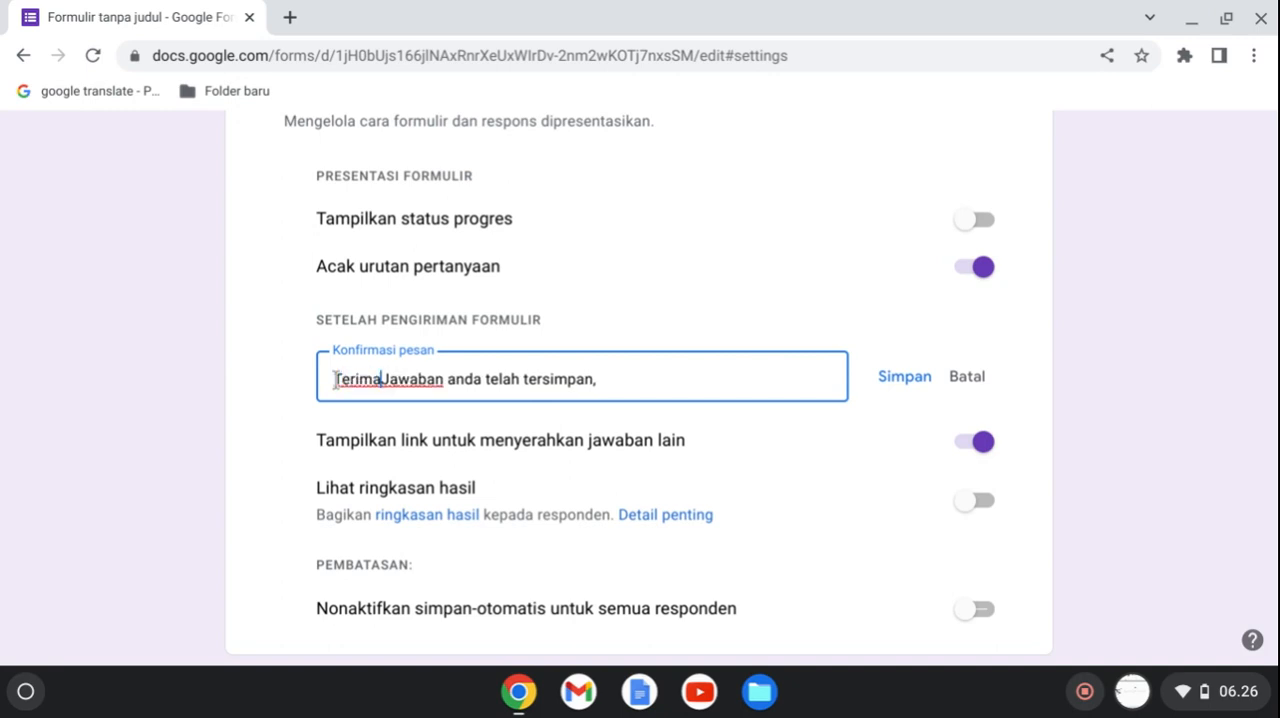
text( ka)
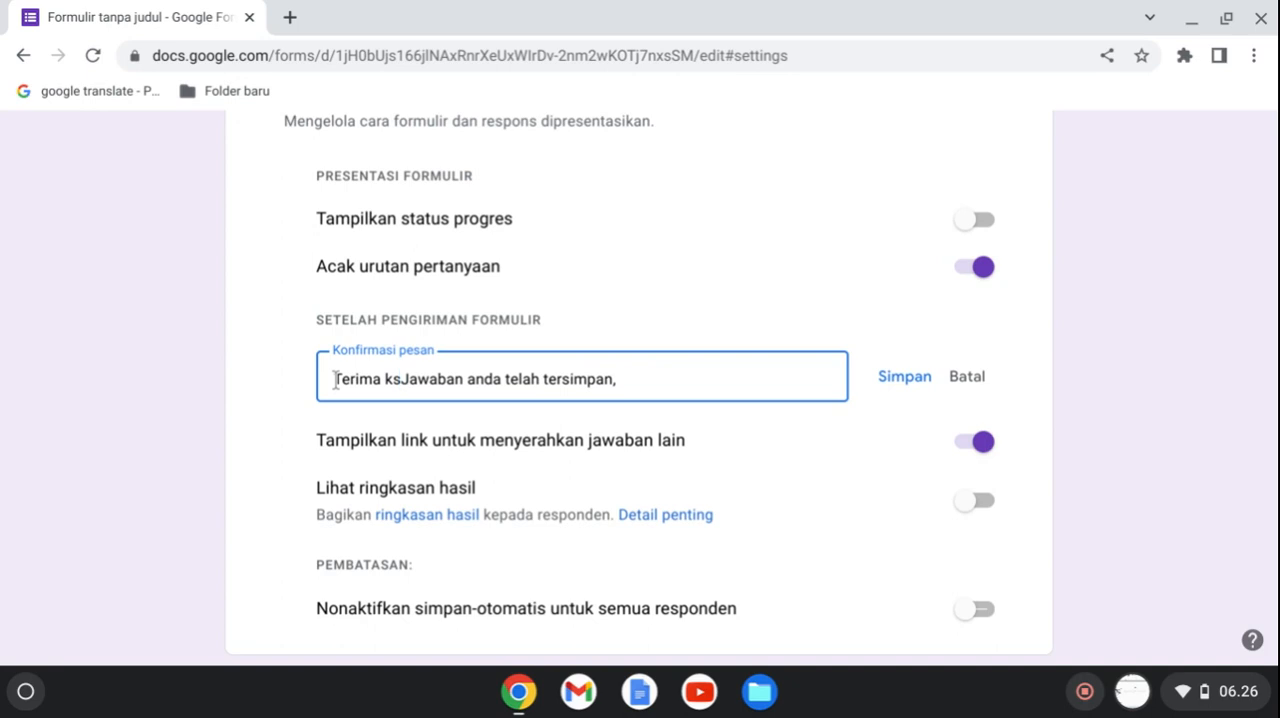
key(BackSpace)
text(asih)
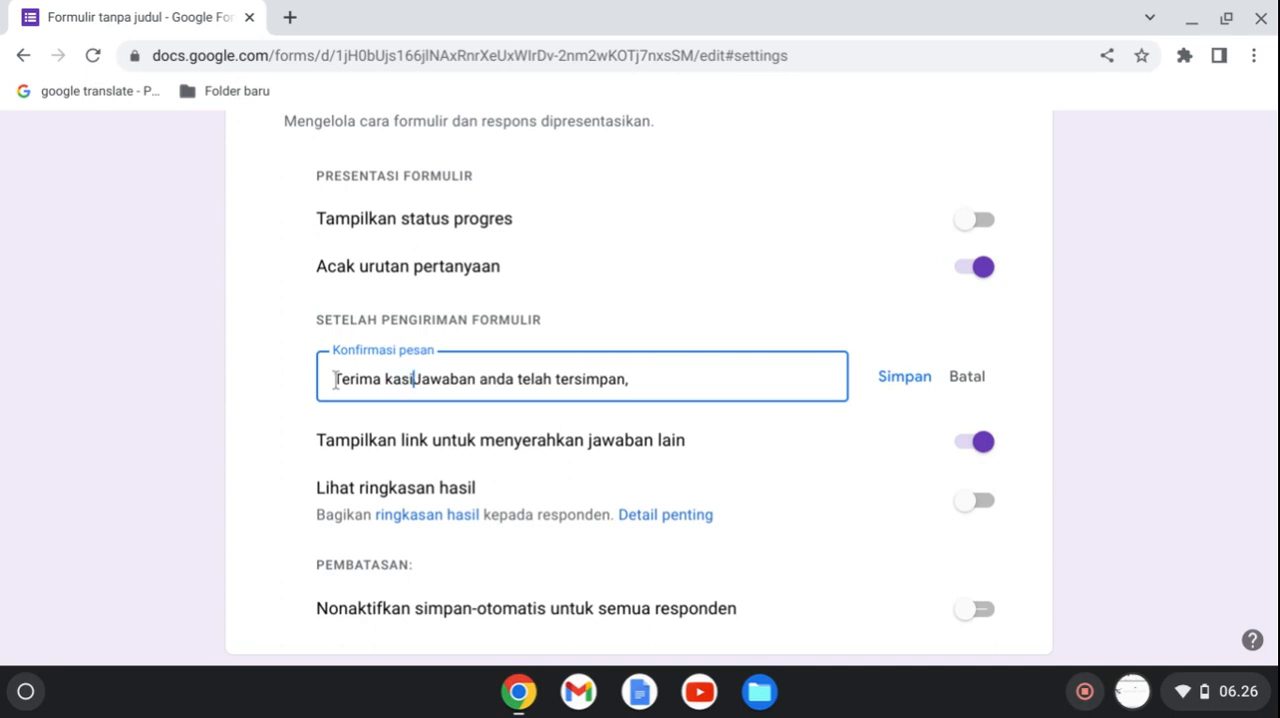
text(,)
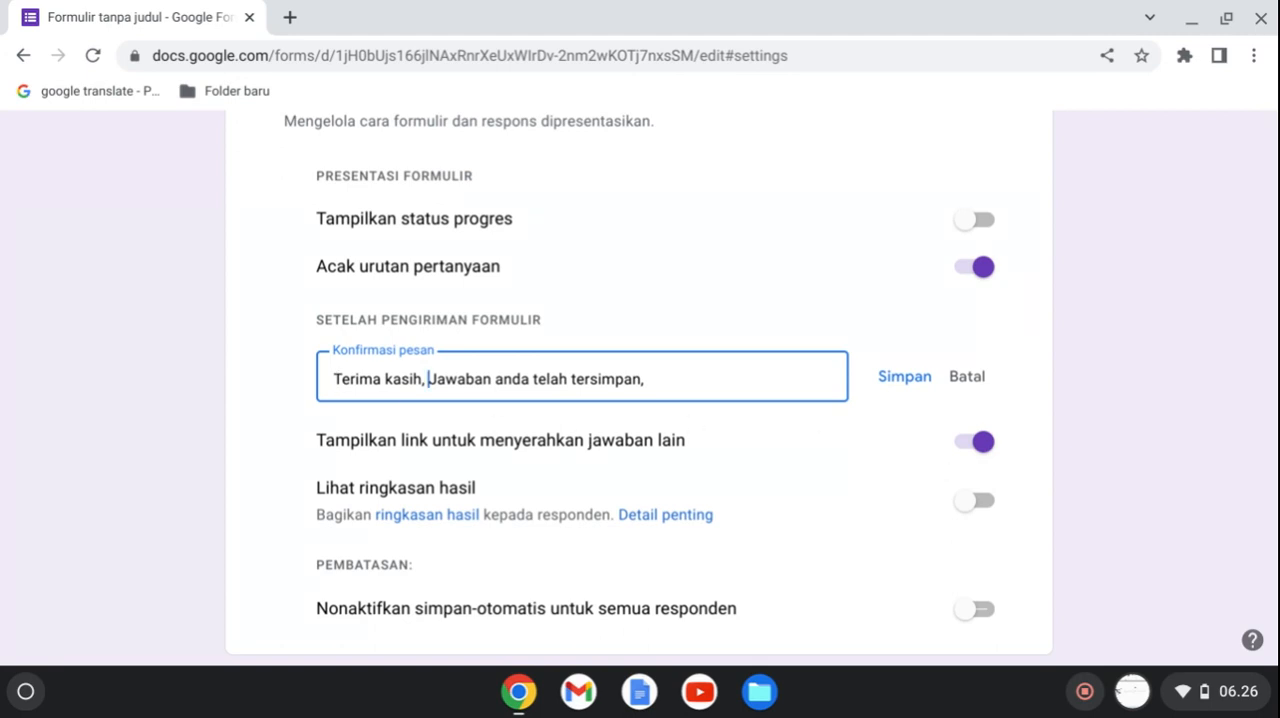
Review the remaining presentation settings and the form and question default sections.
drag(1275, 548, 1275, 604)
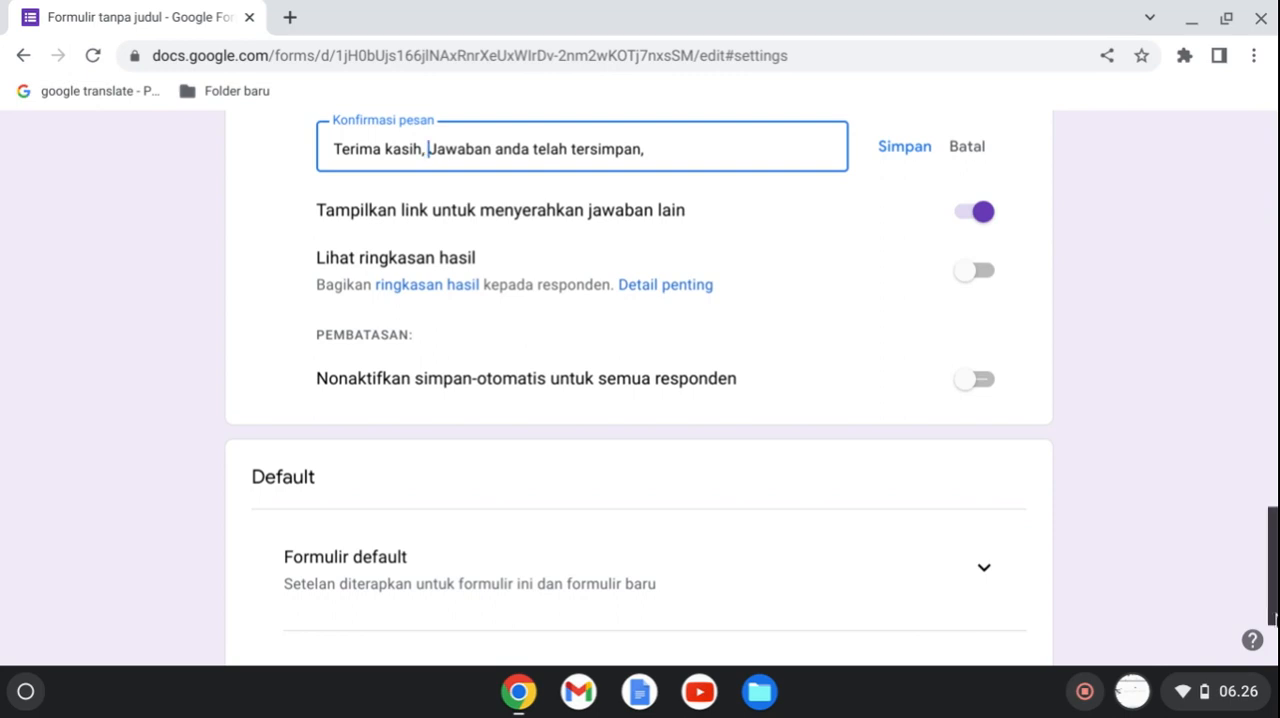
scroll(1274, 620, down, 2)
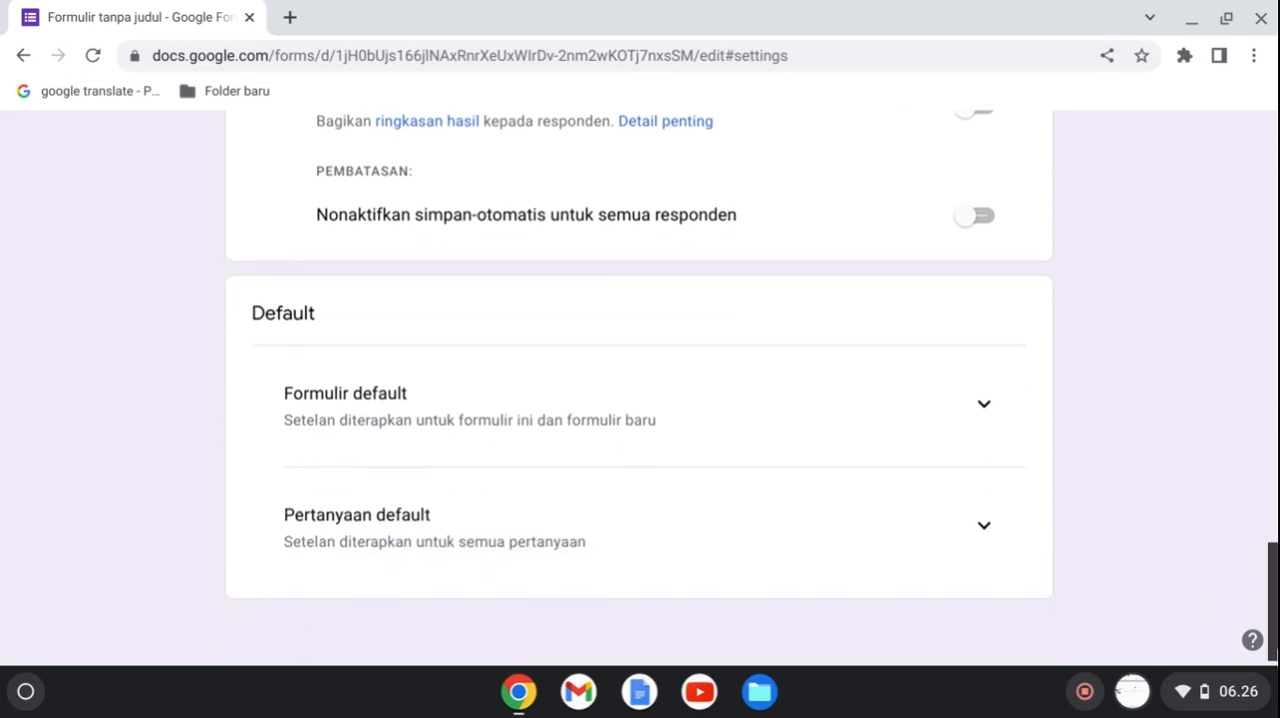
scroll(1274, 615, up, 2)
scroll(1274, 612, down, 1)
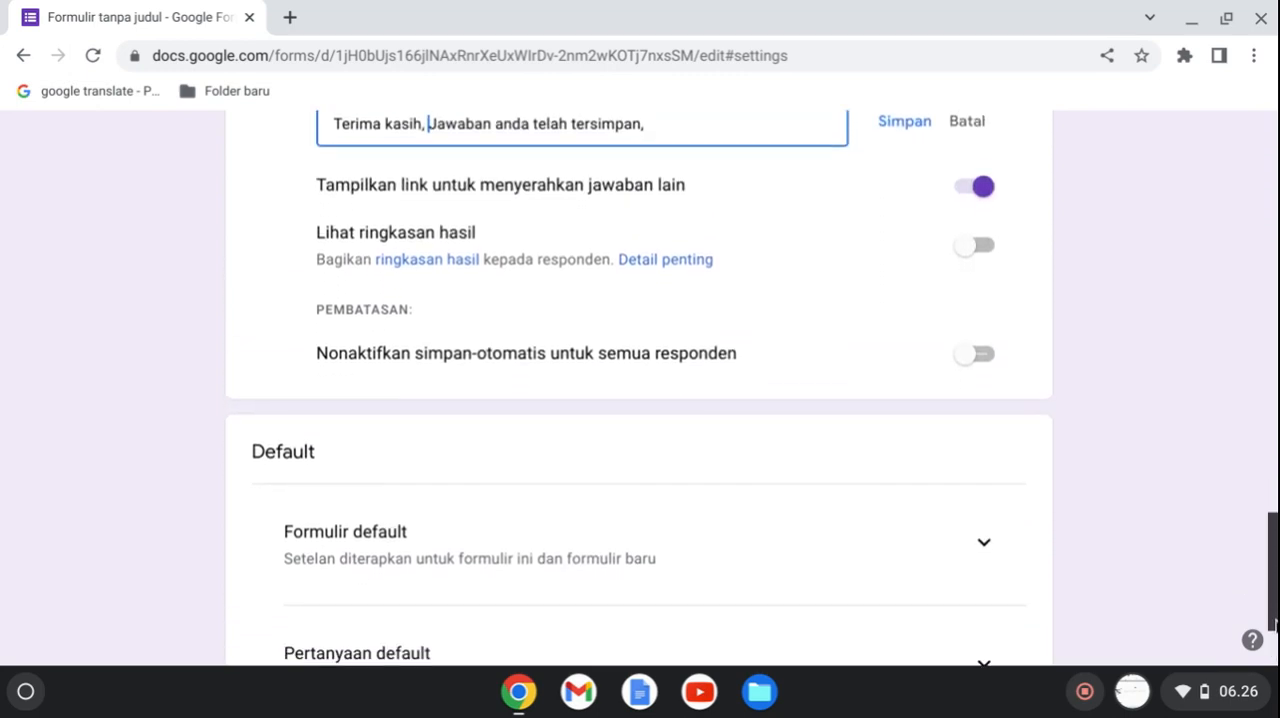
scroll(1273, 650, down, 2)
scroll(1273, 650, down, 1)
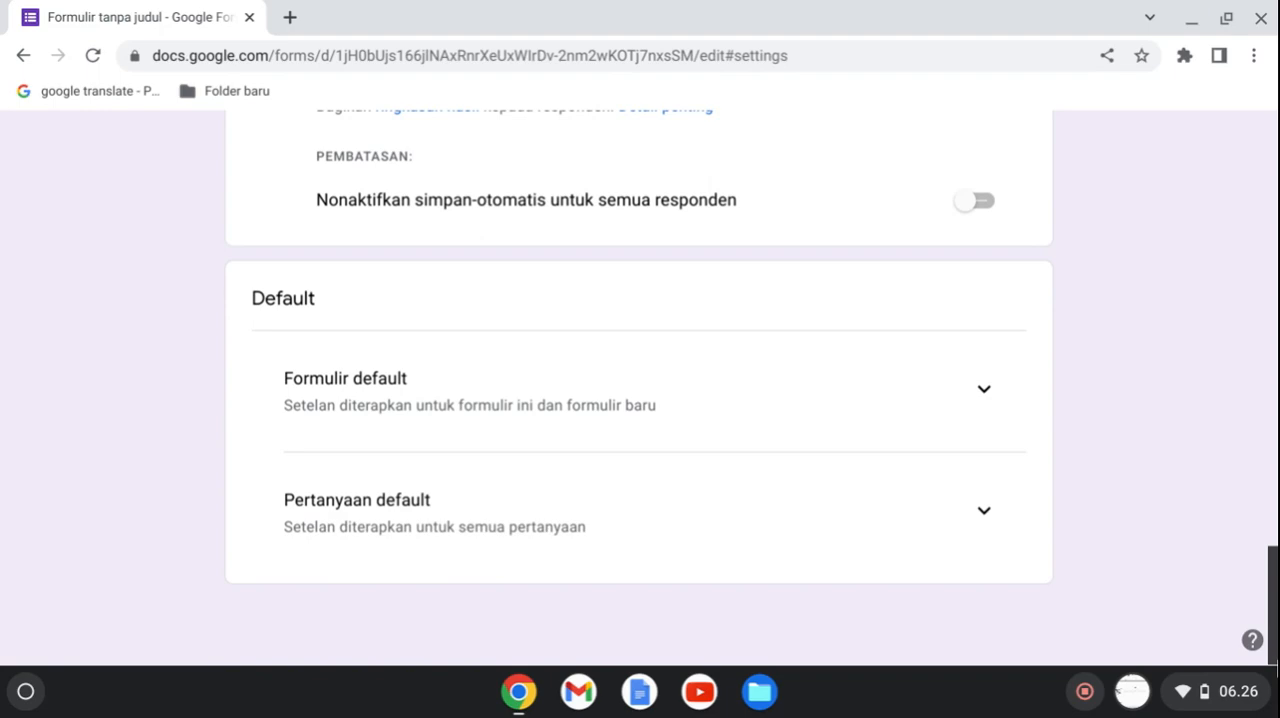
scroll(1273, 650, up, 10)
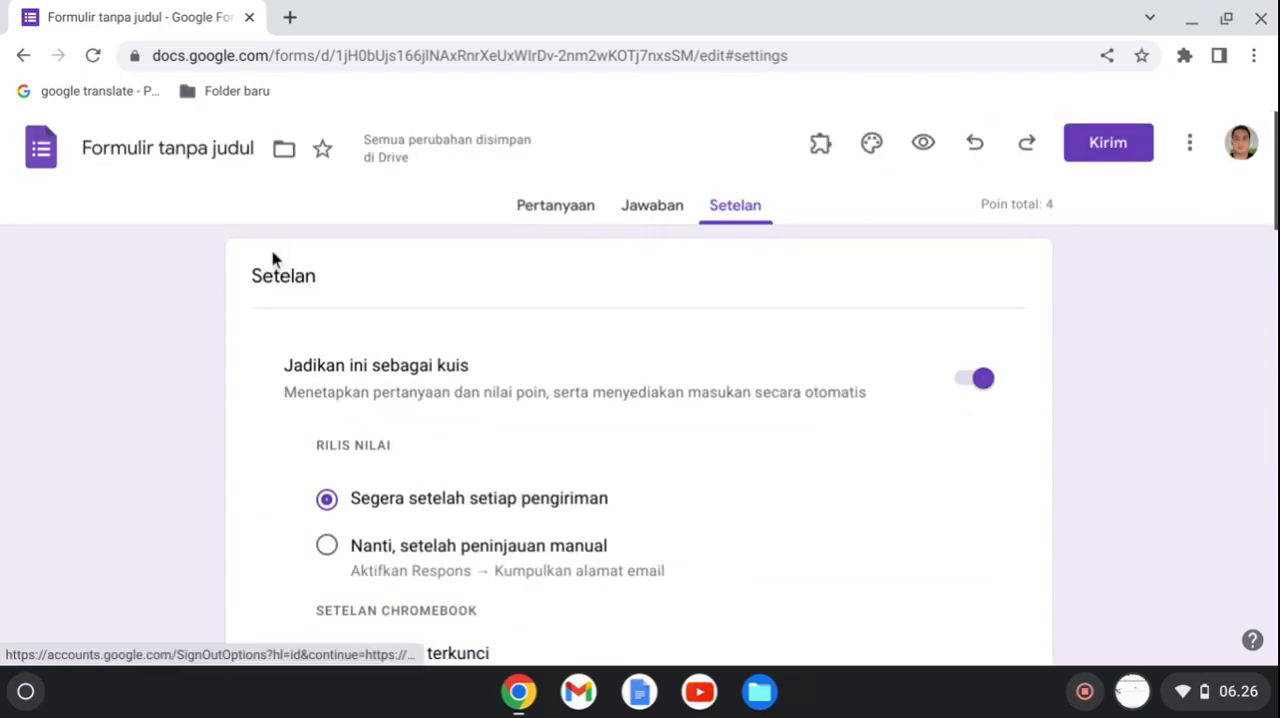
Return to the form's questions, rename the form as PAT and use the same name for its title.
click(551, 214)
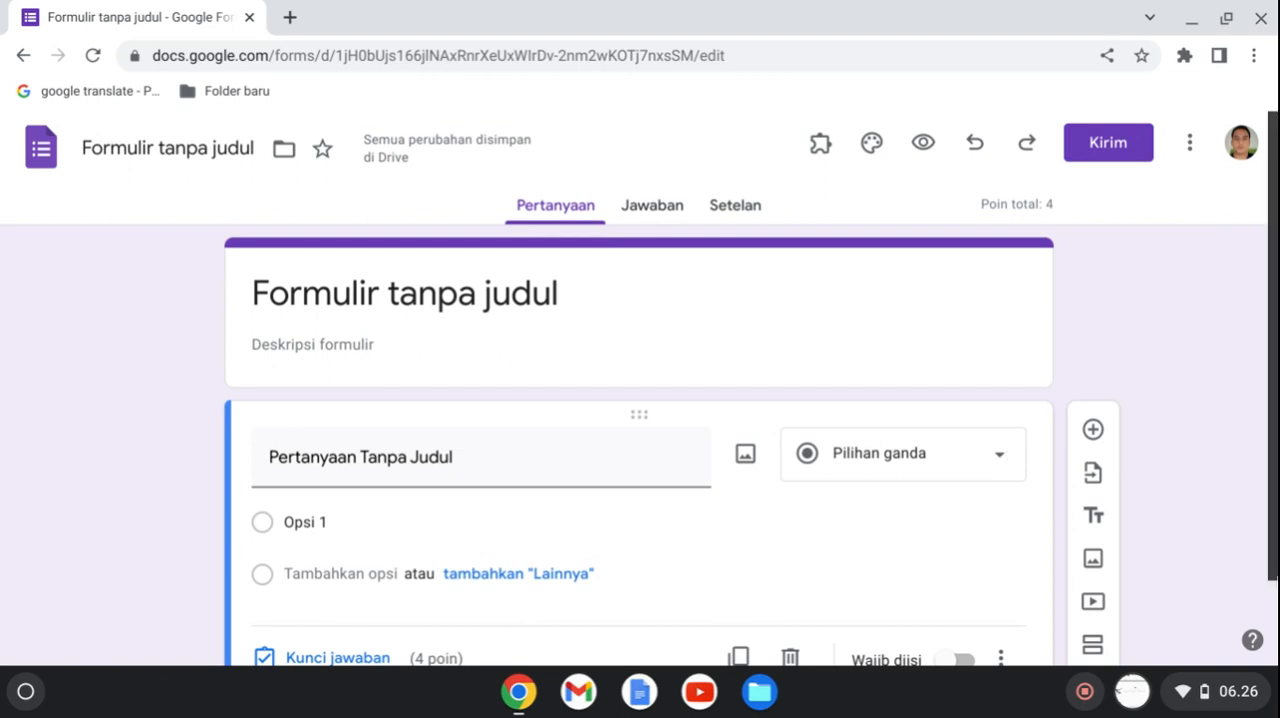
scroll(1274, 577, down, 1)
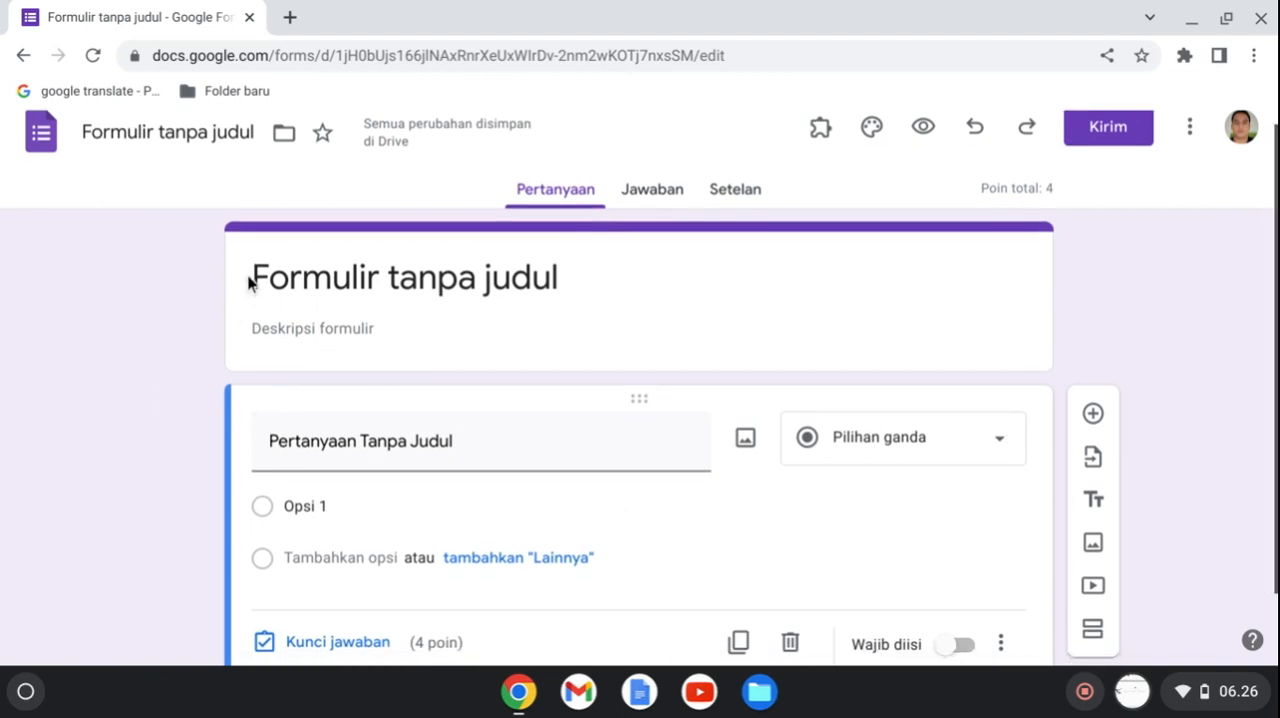
click(131, 124)
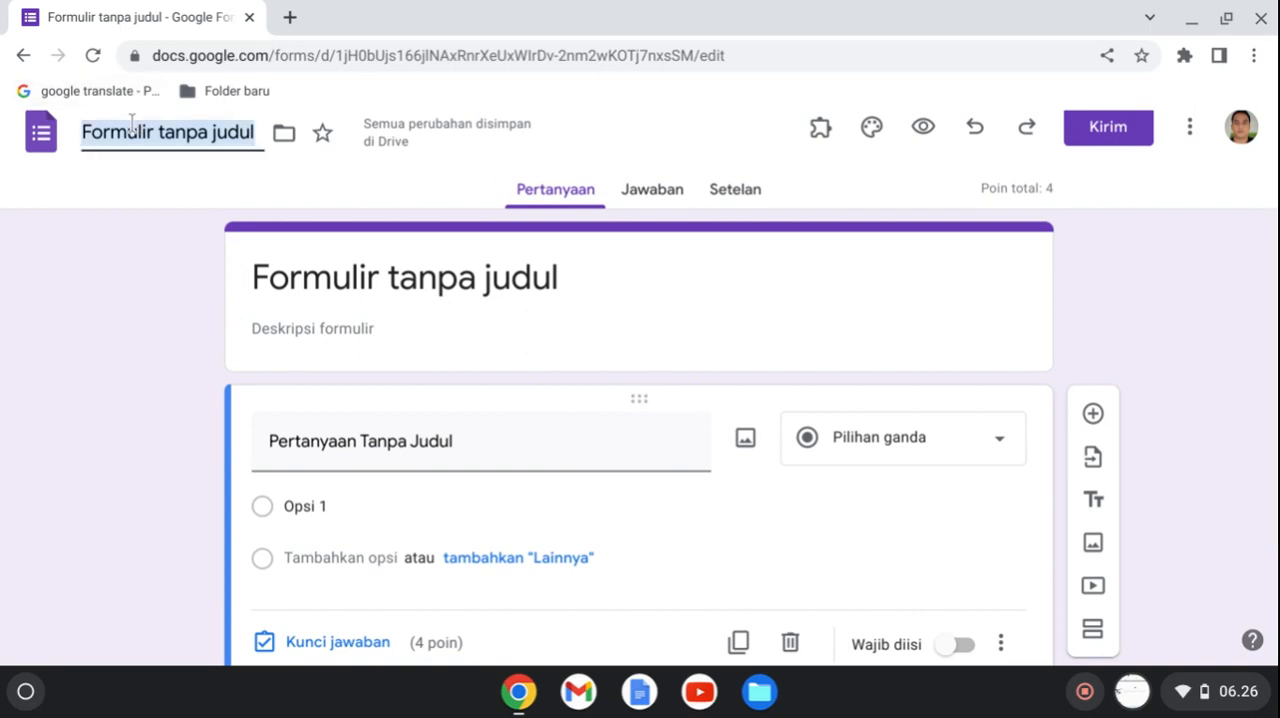
text(PAT)
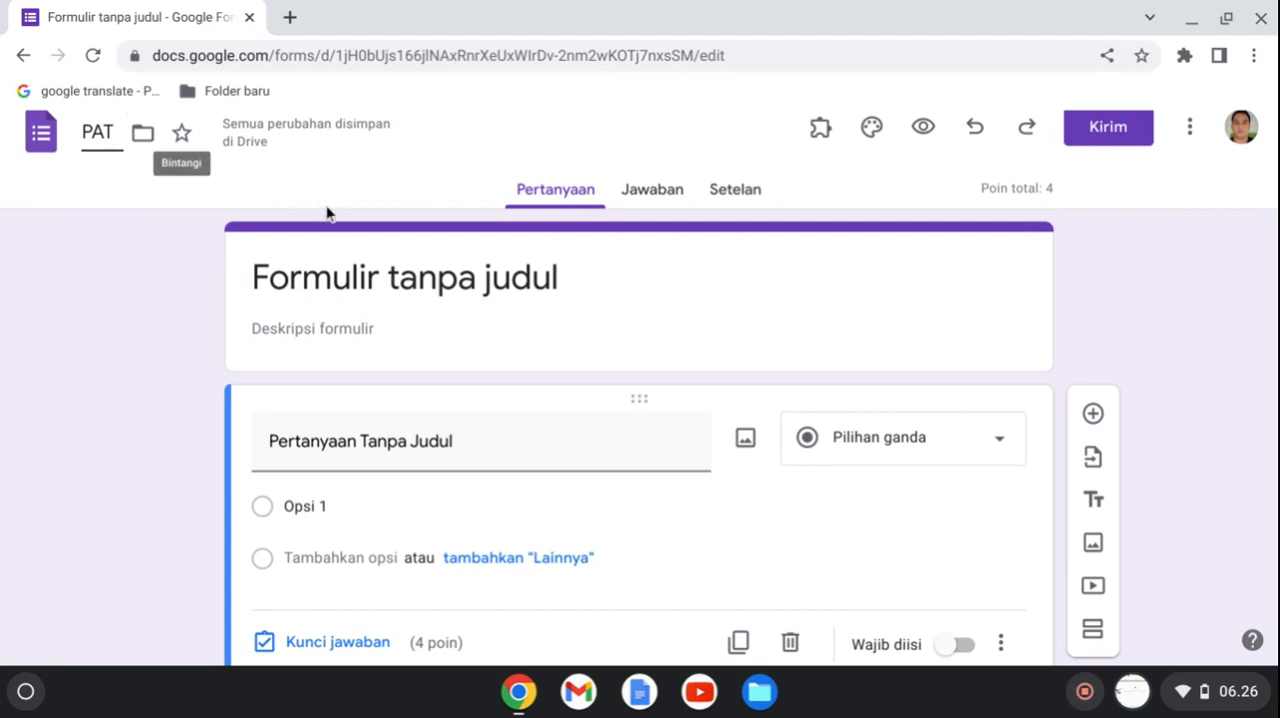
click(443, 286)
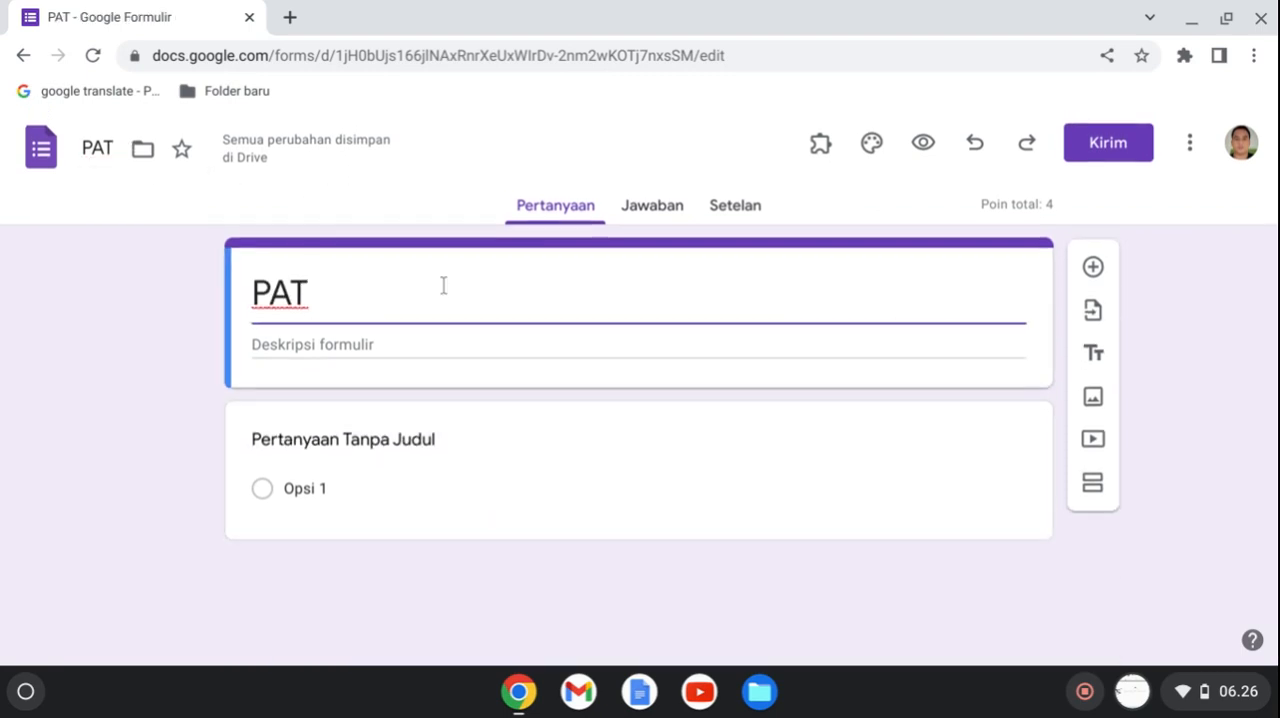
Extend the form's title to "PAT TIK 7".
text(T)
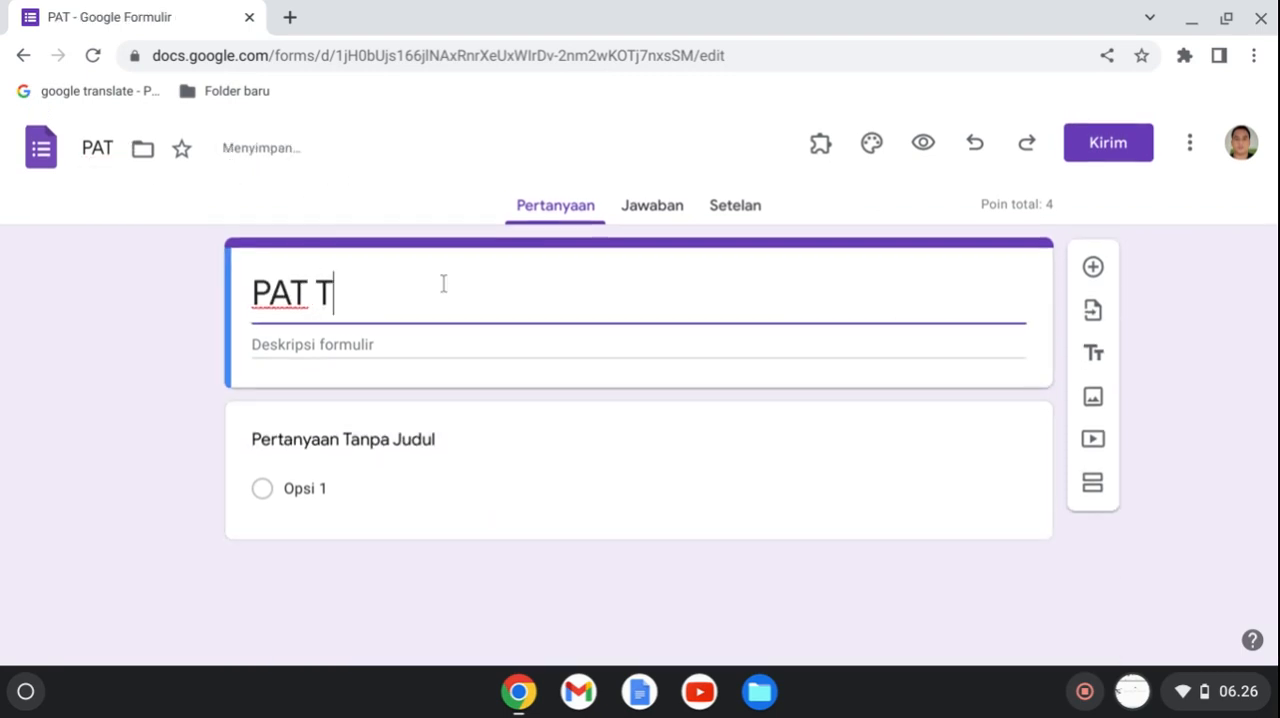
text(IK 7)
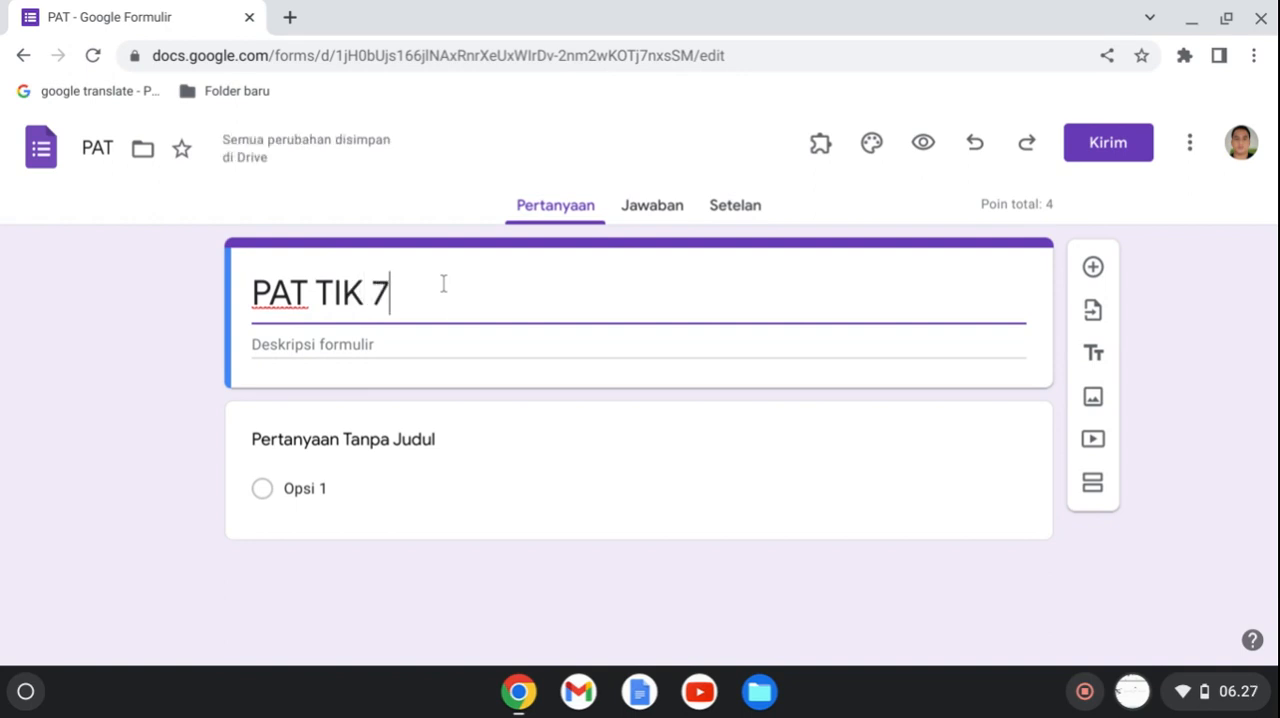
Title the untitled first question TOKEN and change its type to short answer (Jawaban singkat).
click(396, 438)
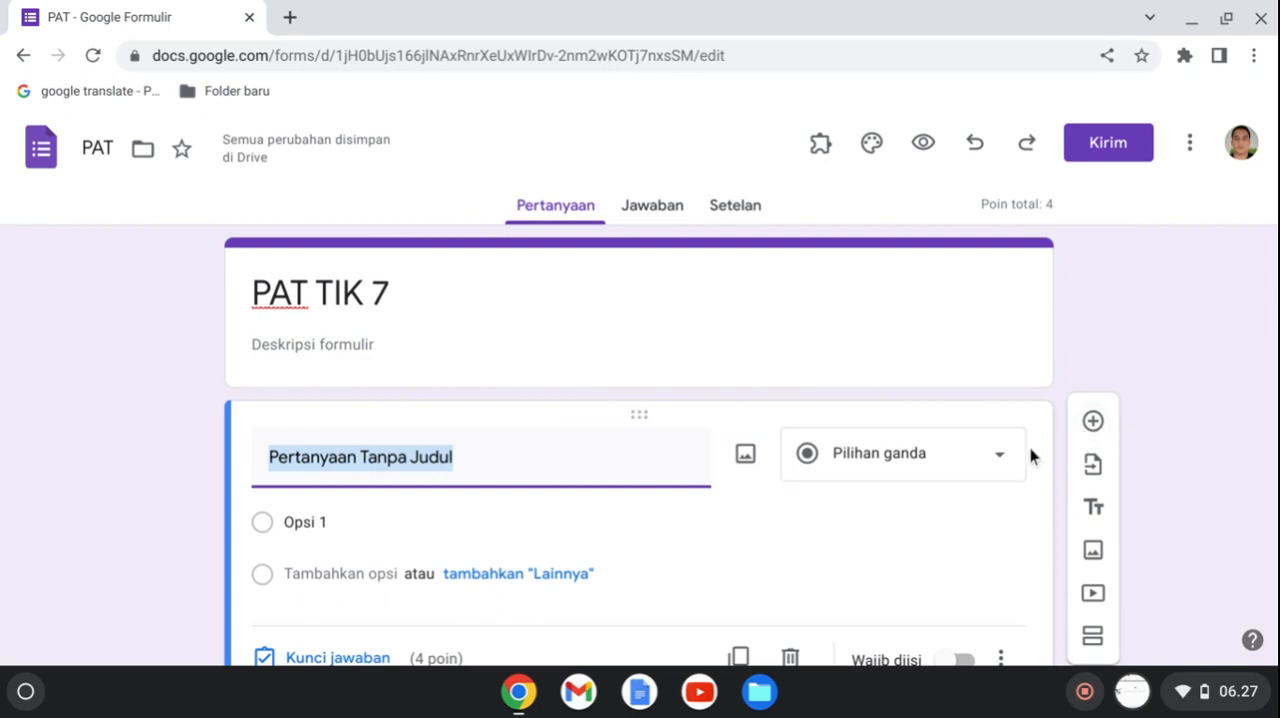
text(TOKRN)
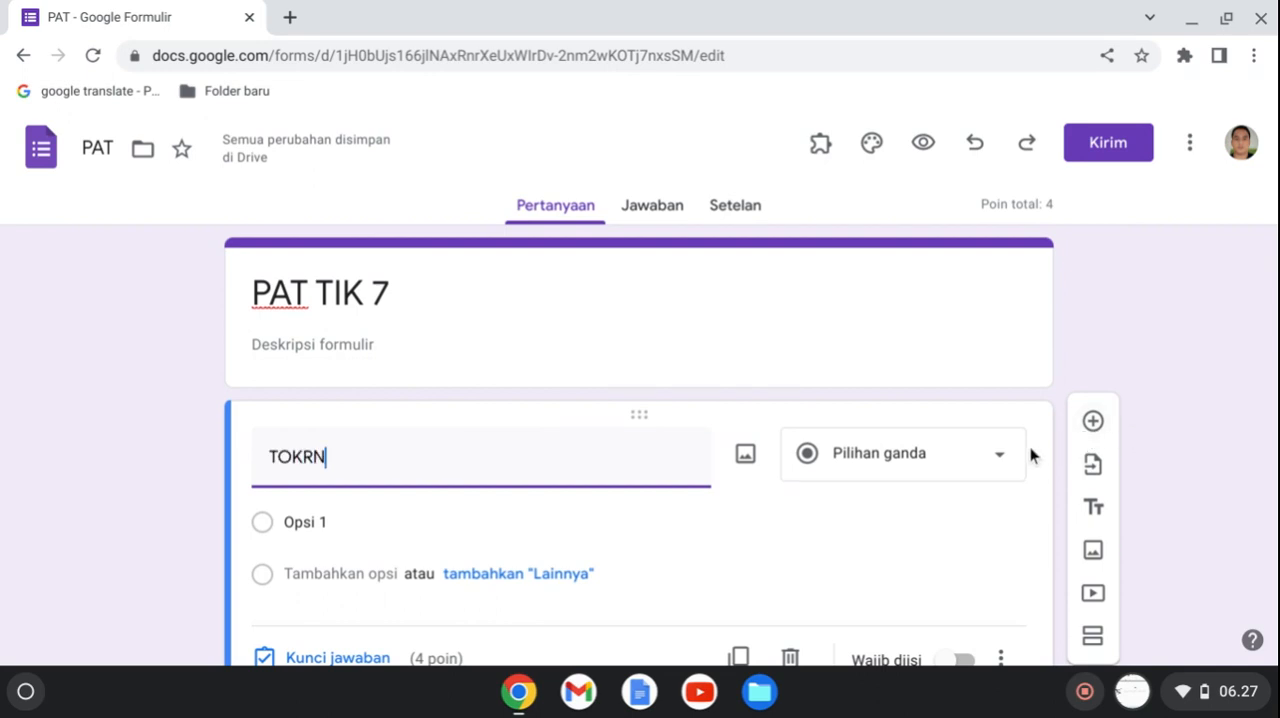
key(BackSpace)
key(BackSpace)
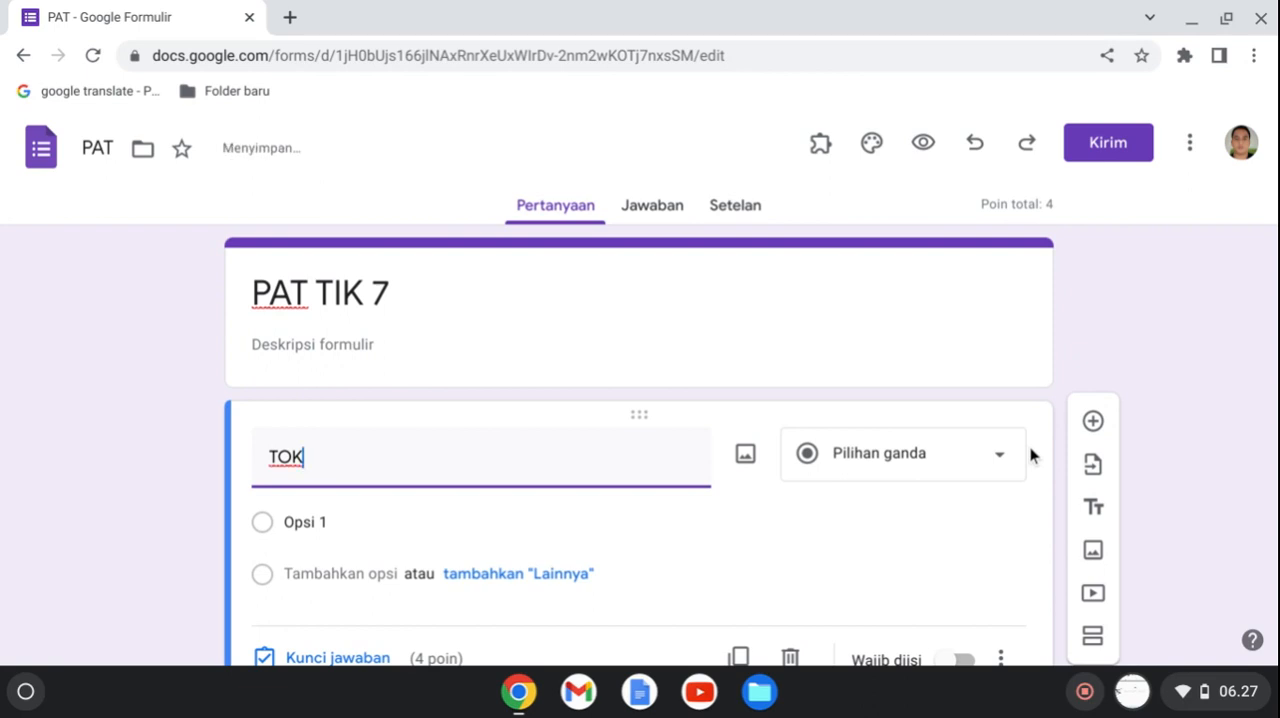
text(EN)
click(906, 463)
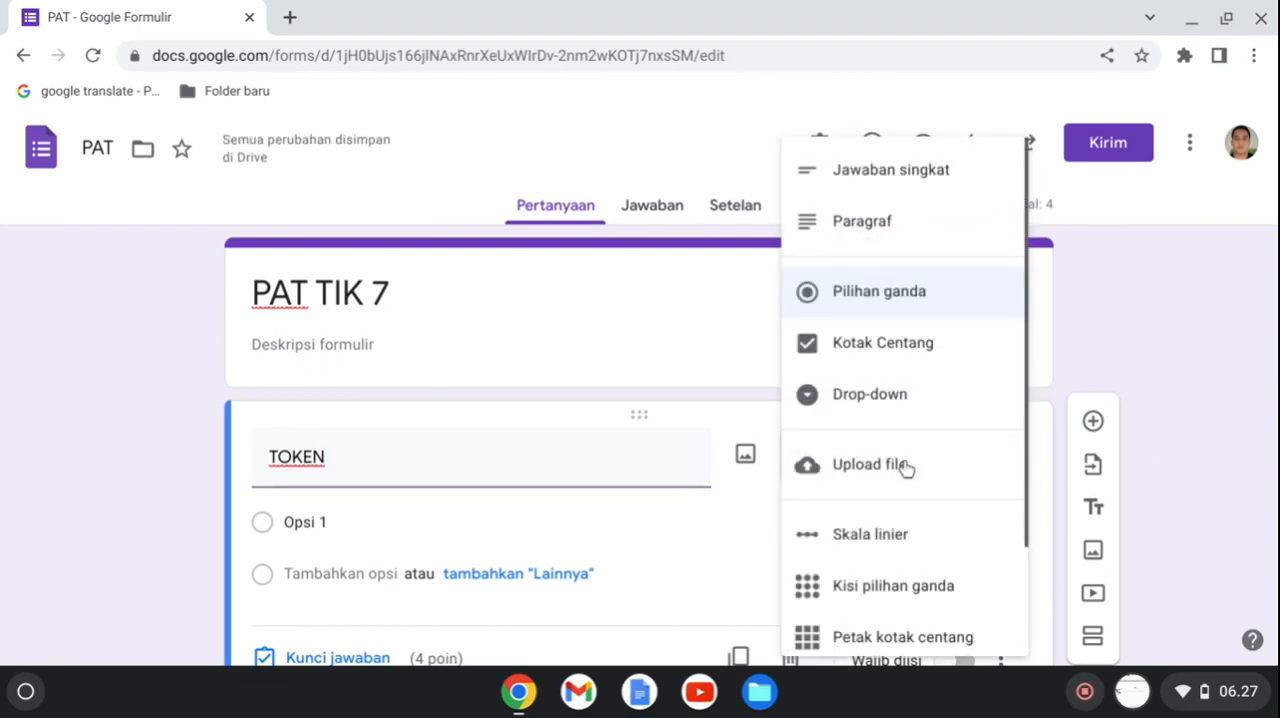
click(883, 192)
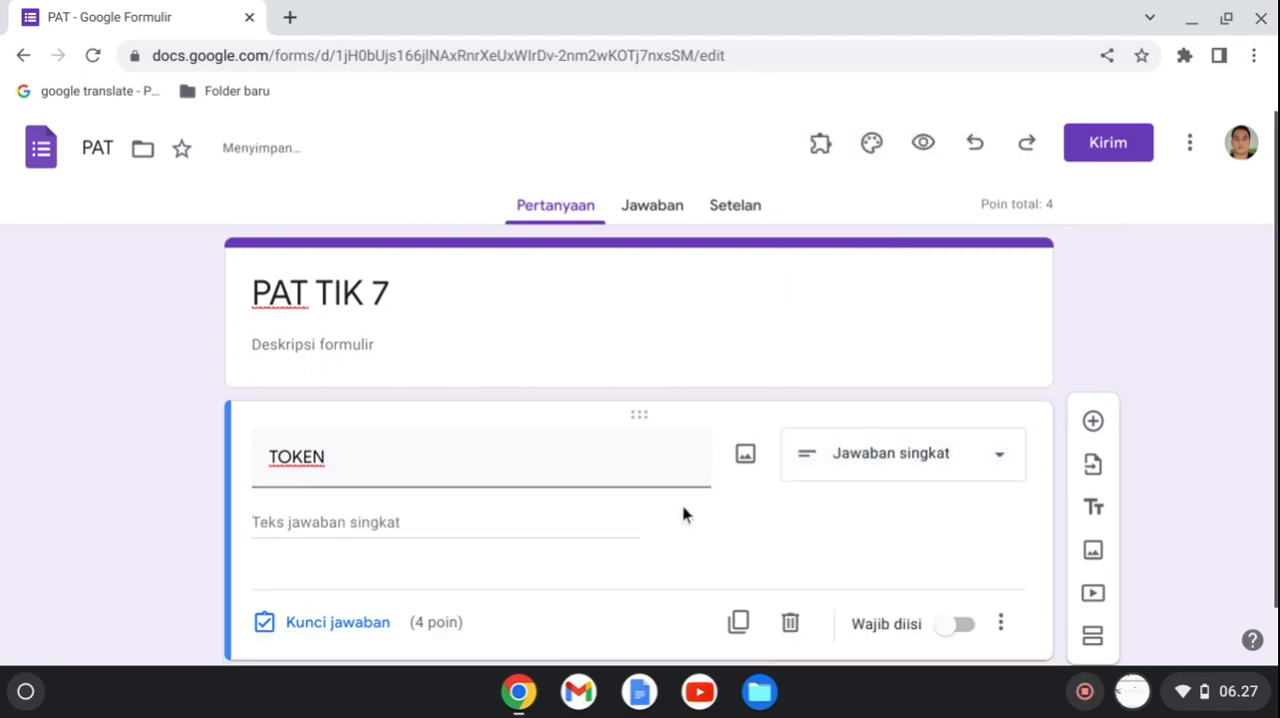
Make the TOKEN question required and set its value to 0 points in the answer key.
scroll(1274, 432, down, 1)
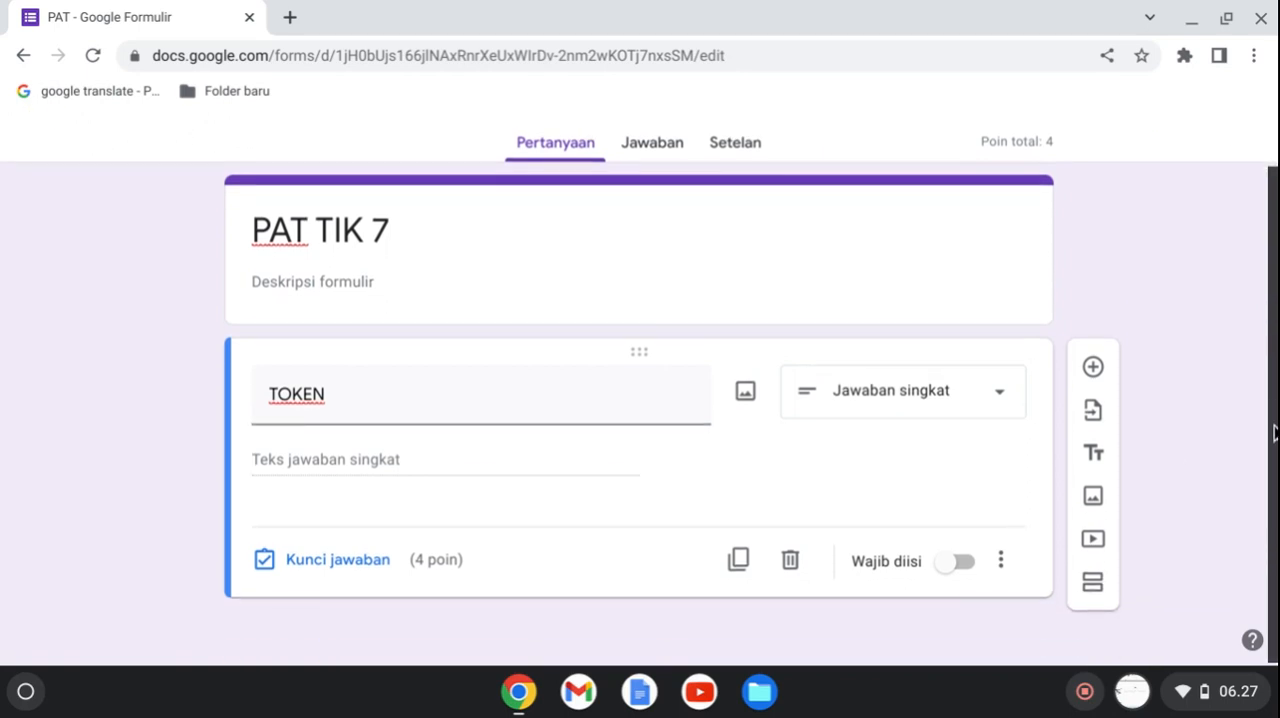
click(966, 570)
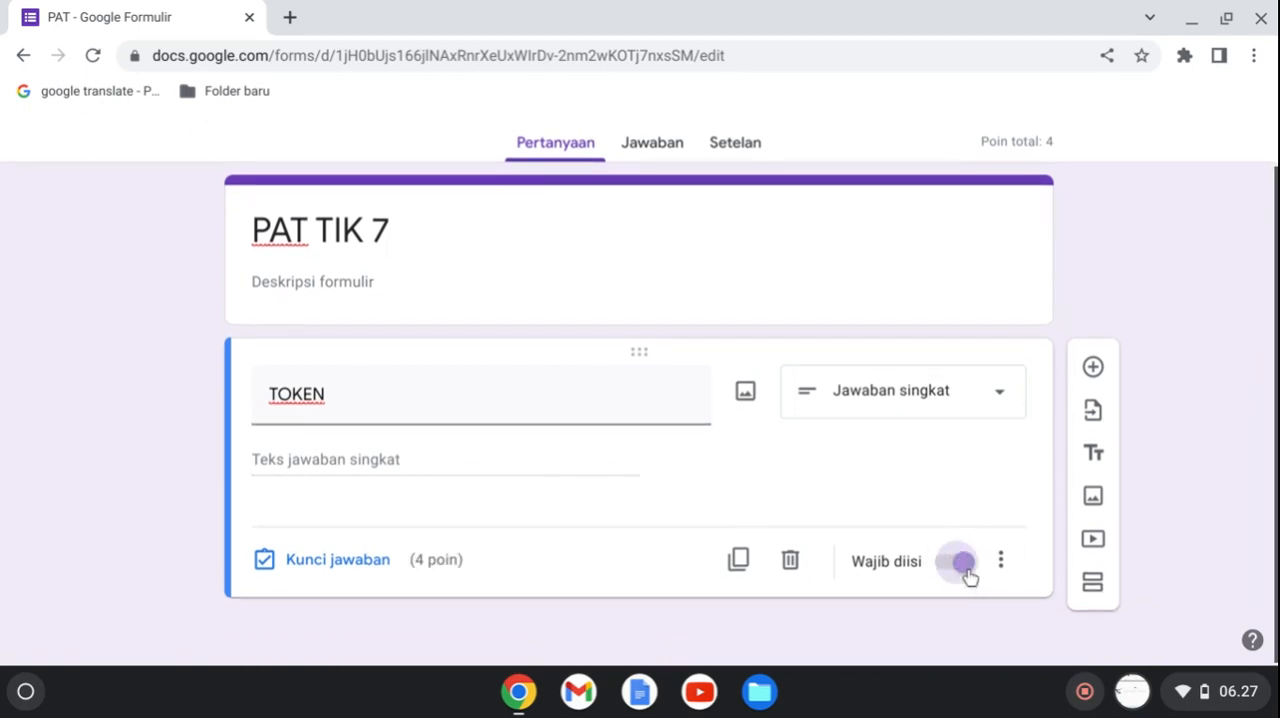
click(350, 562)
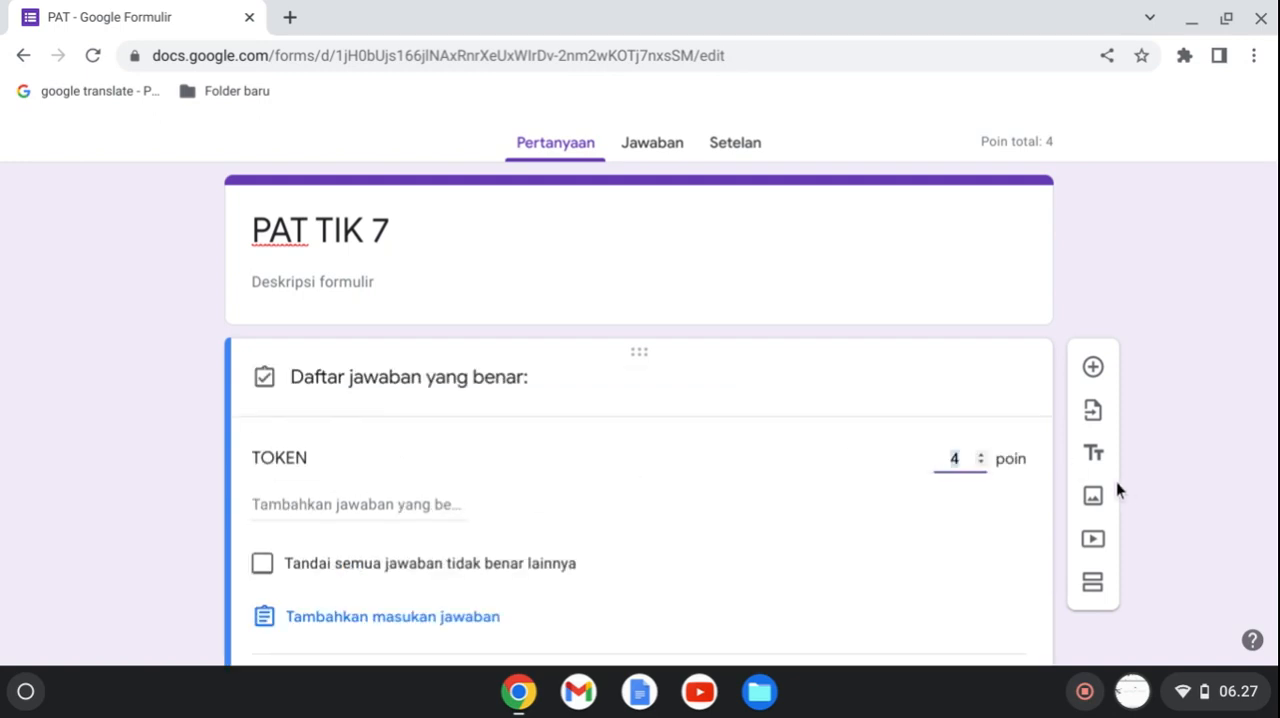
text(0)
scroll(640, 400, down, 3)
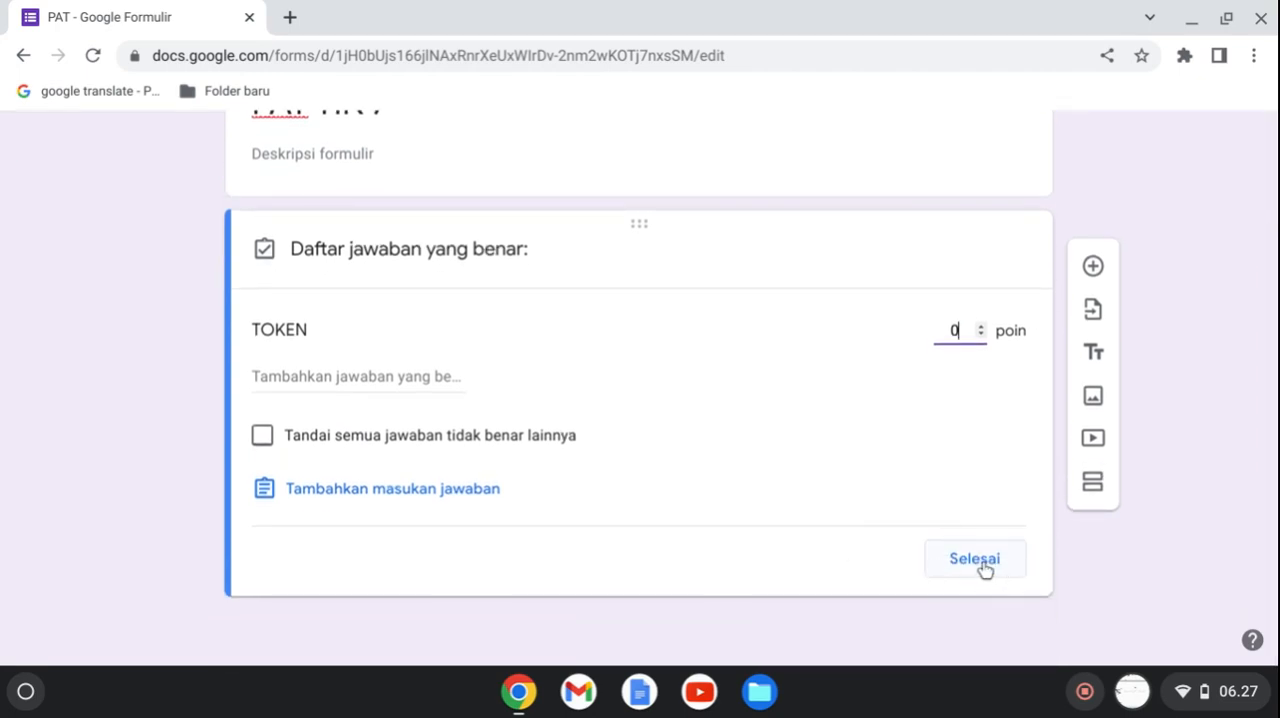
click(980, 566)
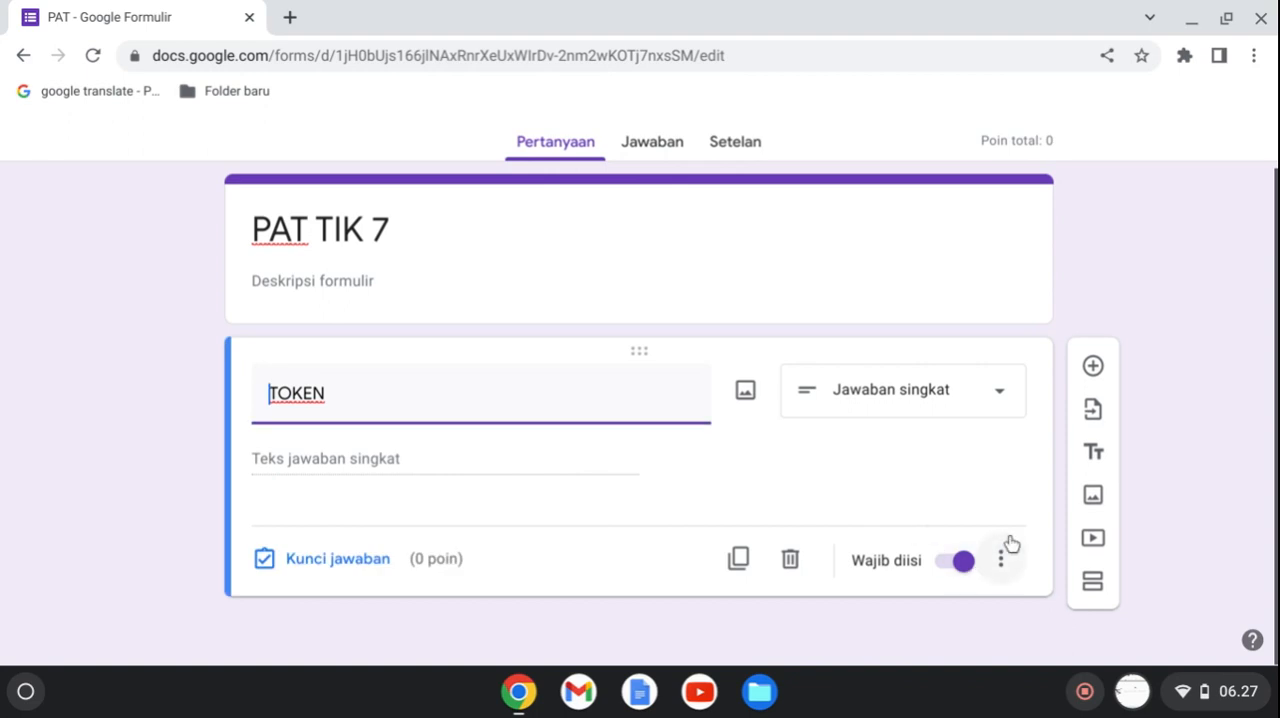
Add response validation to the TOKEN question, using a Teks rule set to Berisi with the exam token as the required text.
click(1006, 566)
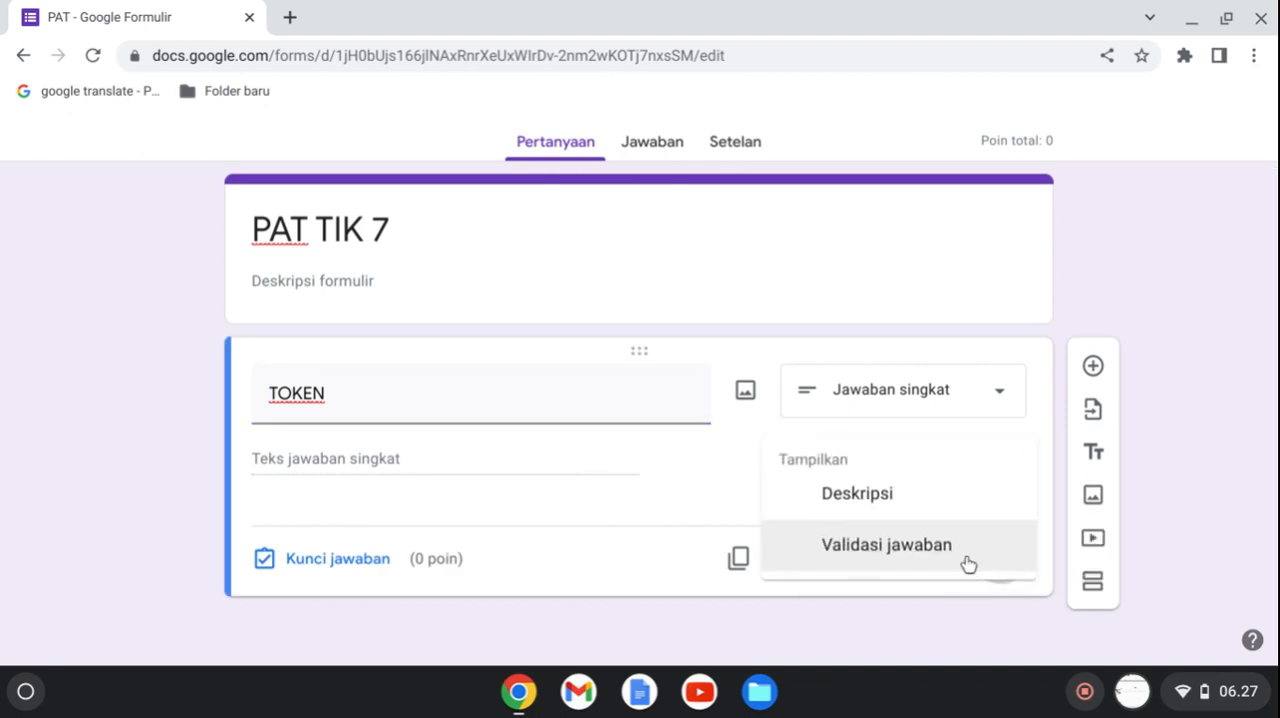
click(968, 566)
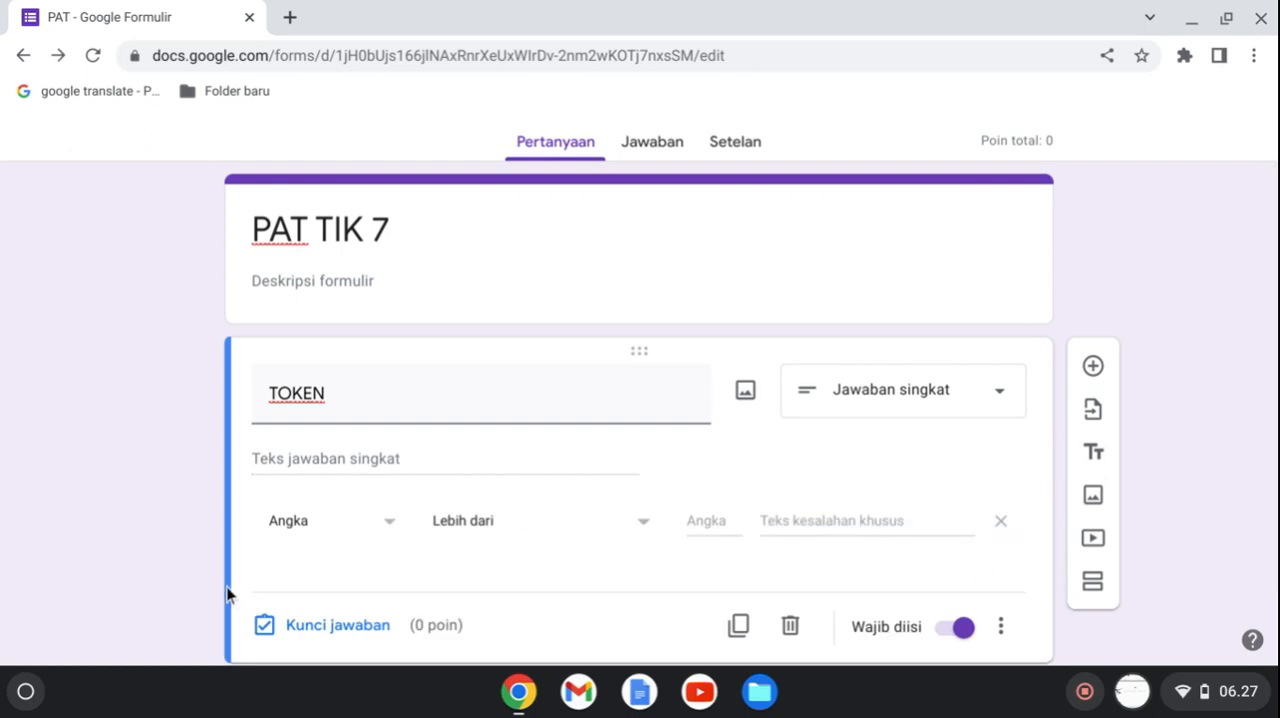
click(305, 533)
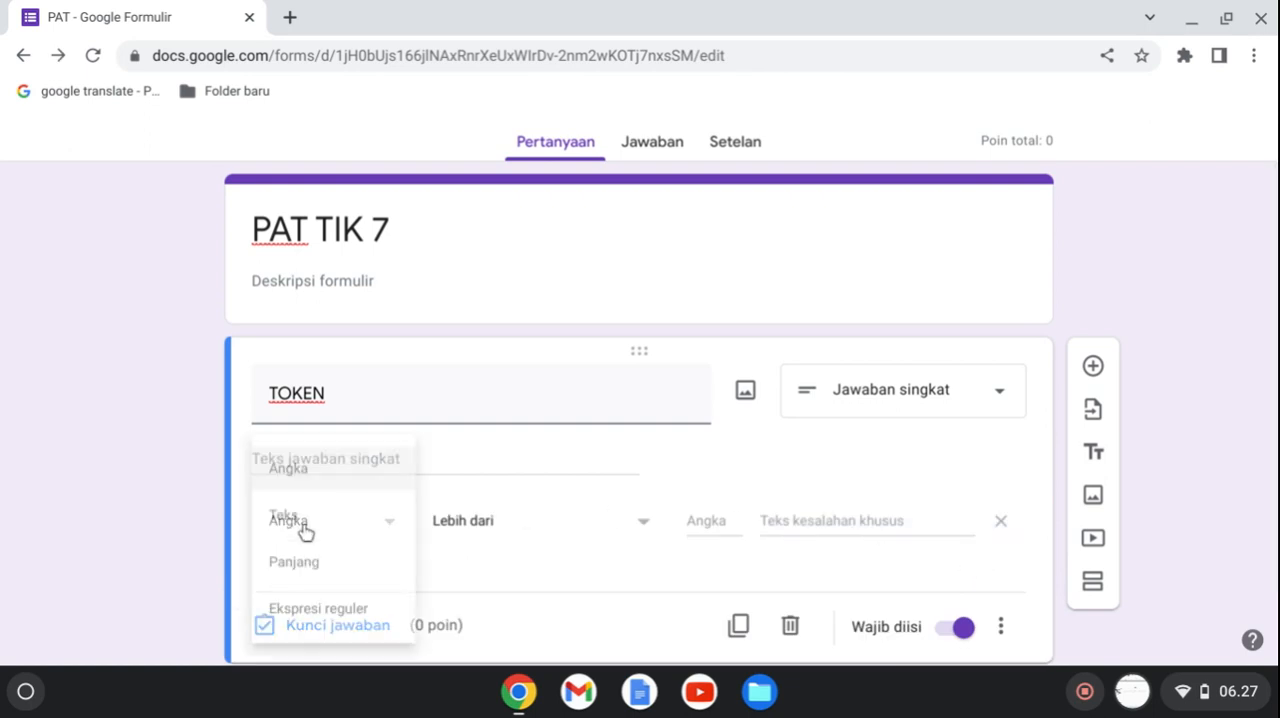
click(289, 526)
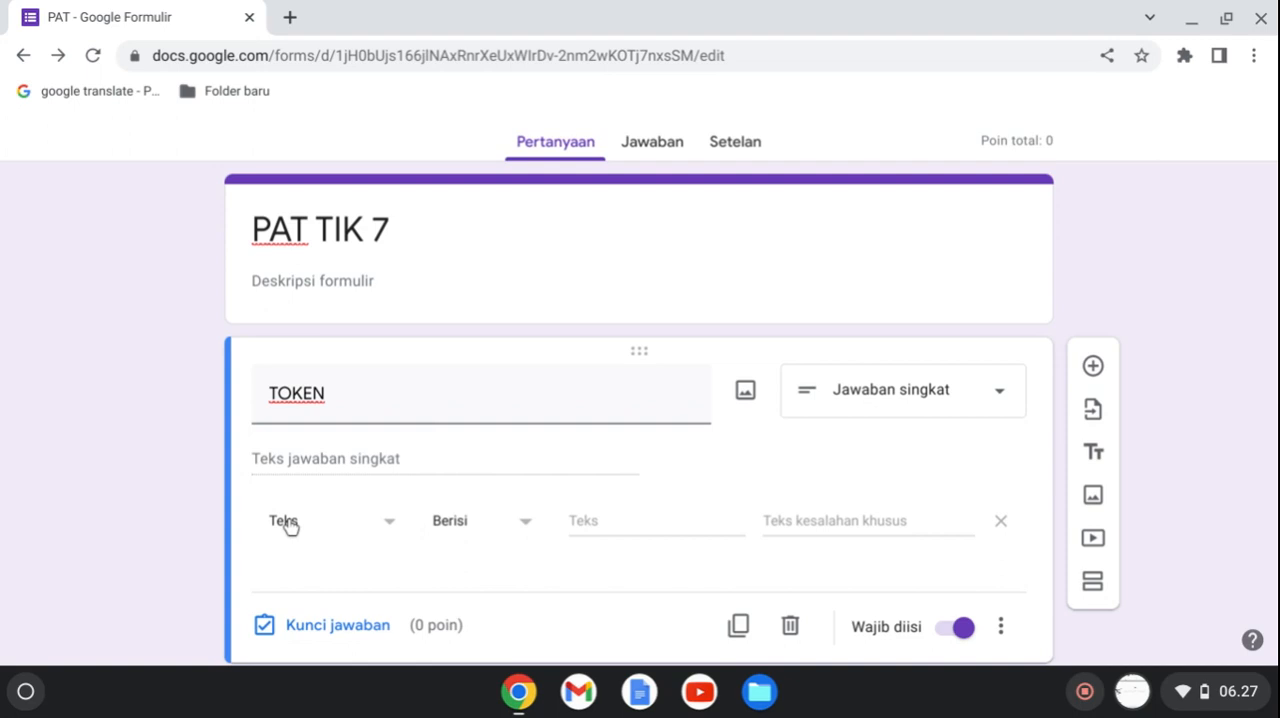
click(572, 520)
text(PAT)
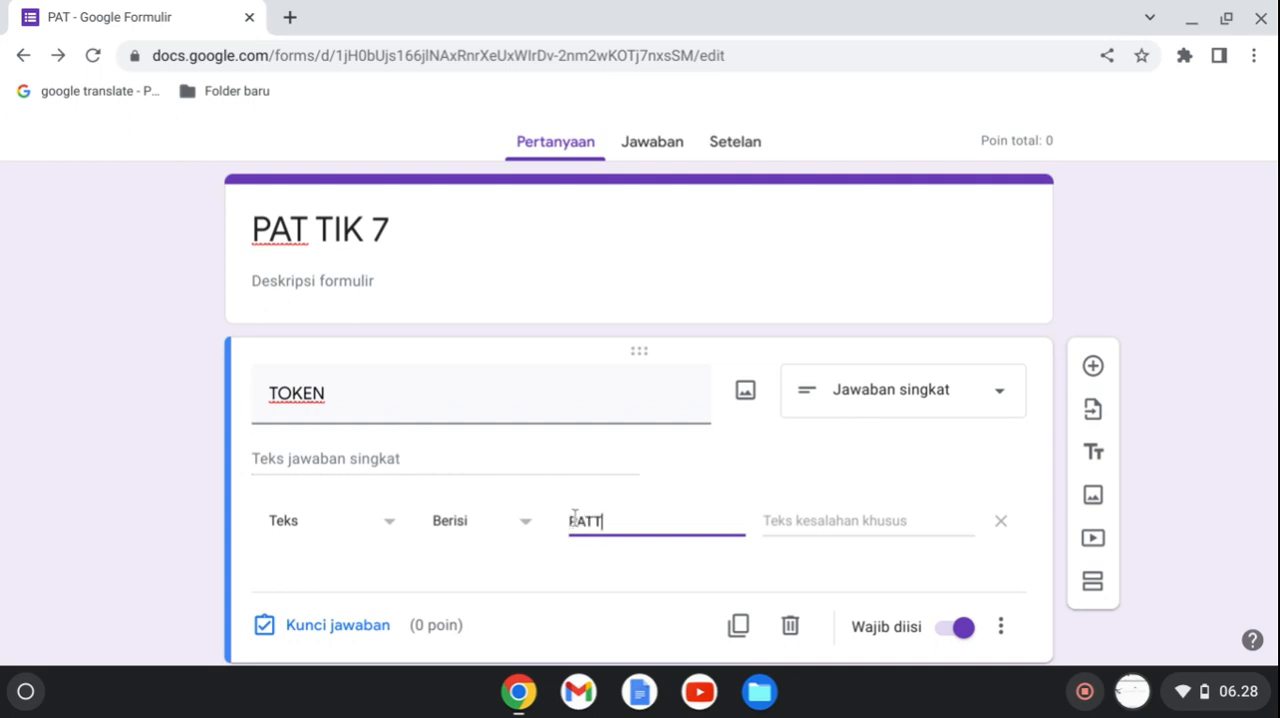
text(TIK2022)
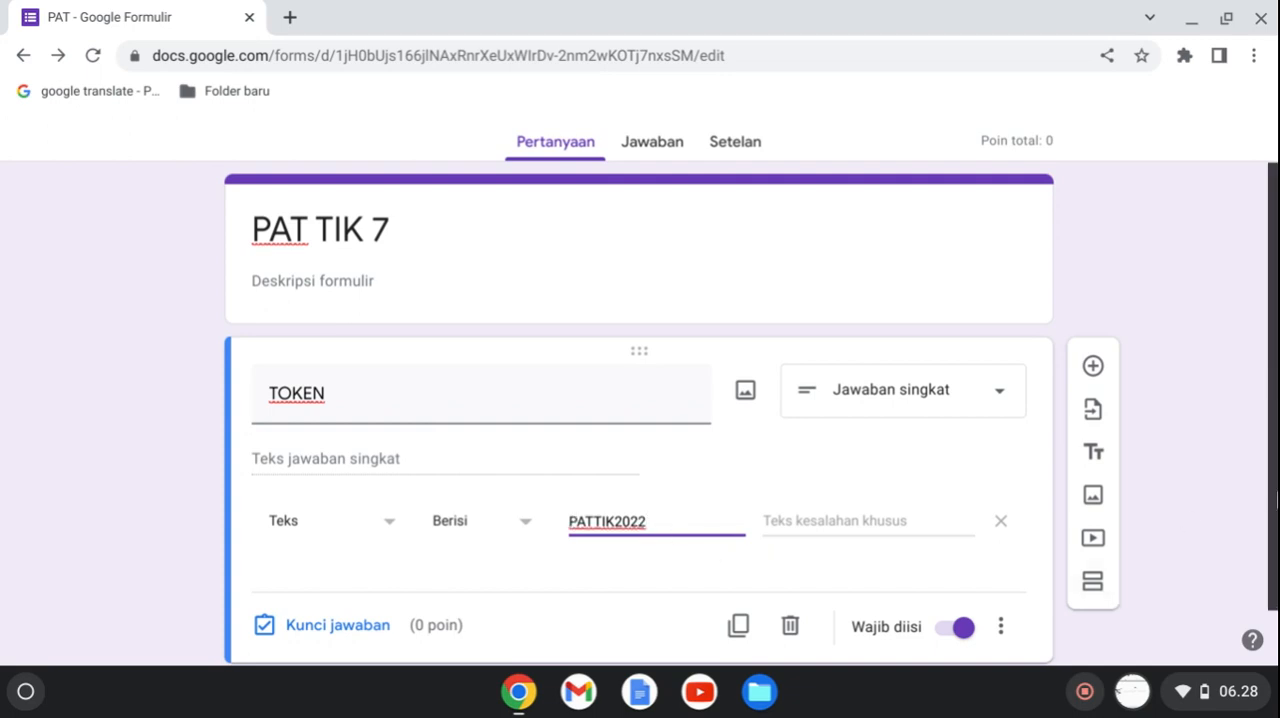
Add a new question below the TOKEN question.
drag(1276, 437, 1276, 493)
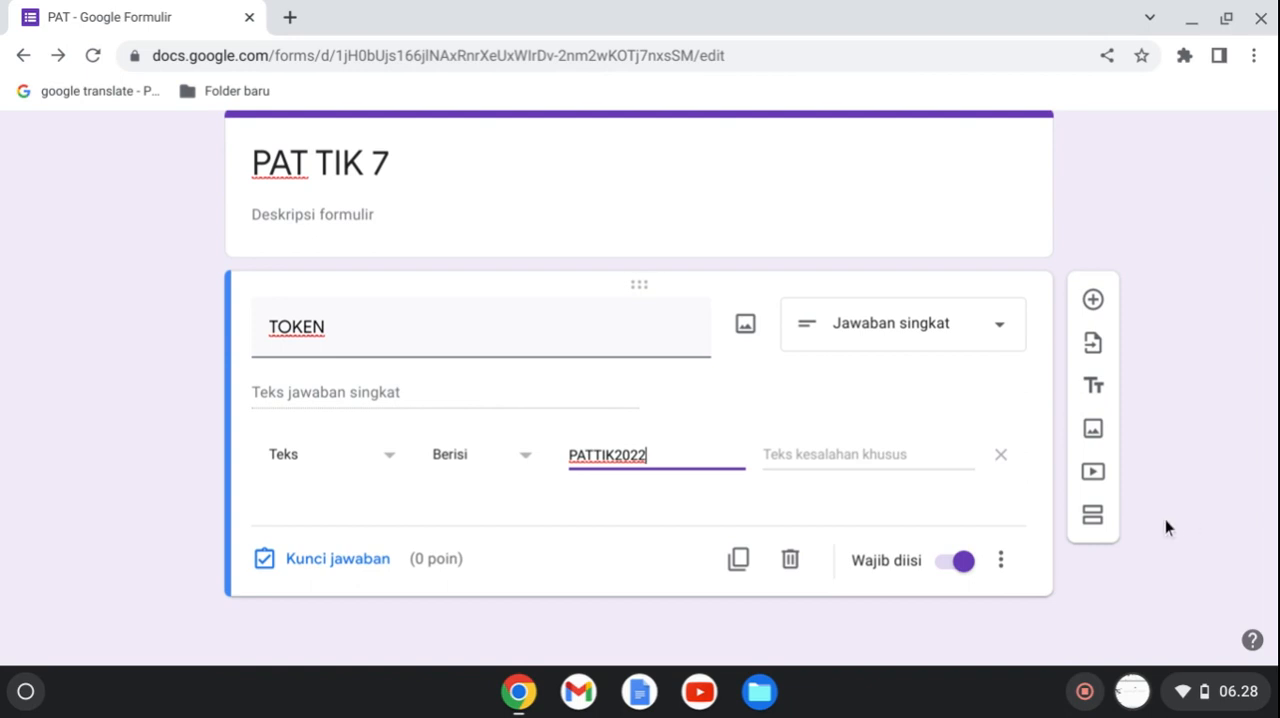
click(1093, 302)
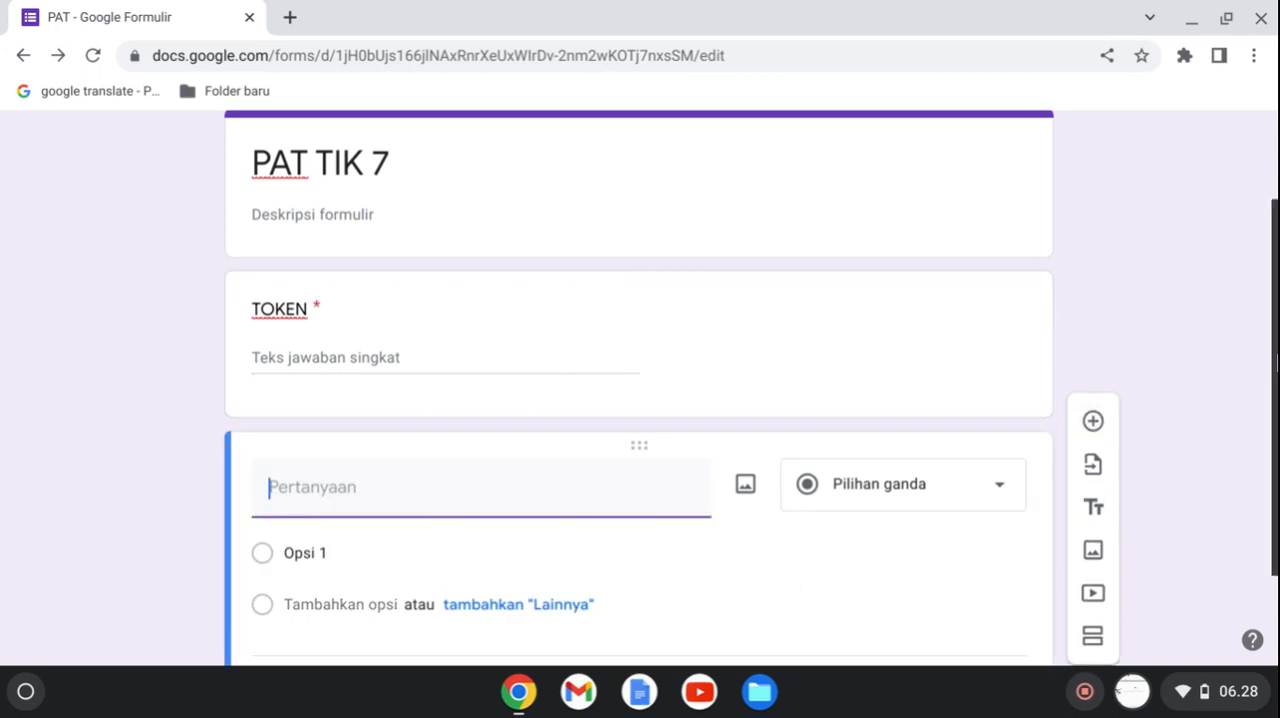
scroll(731, 317, left, 5)
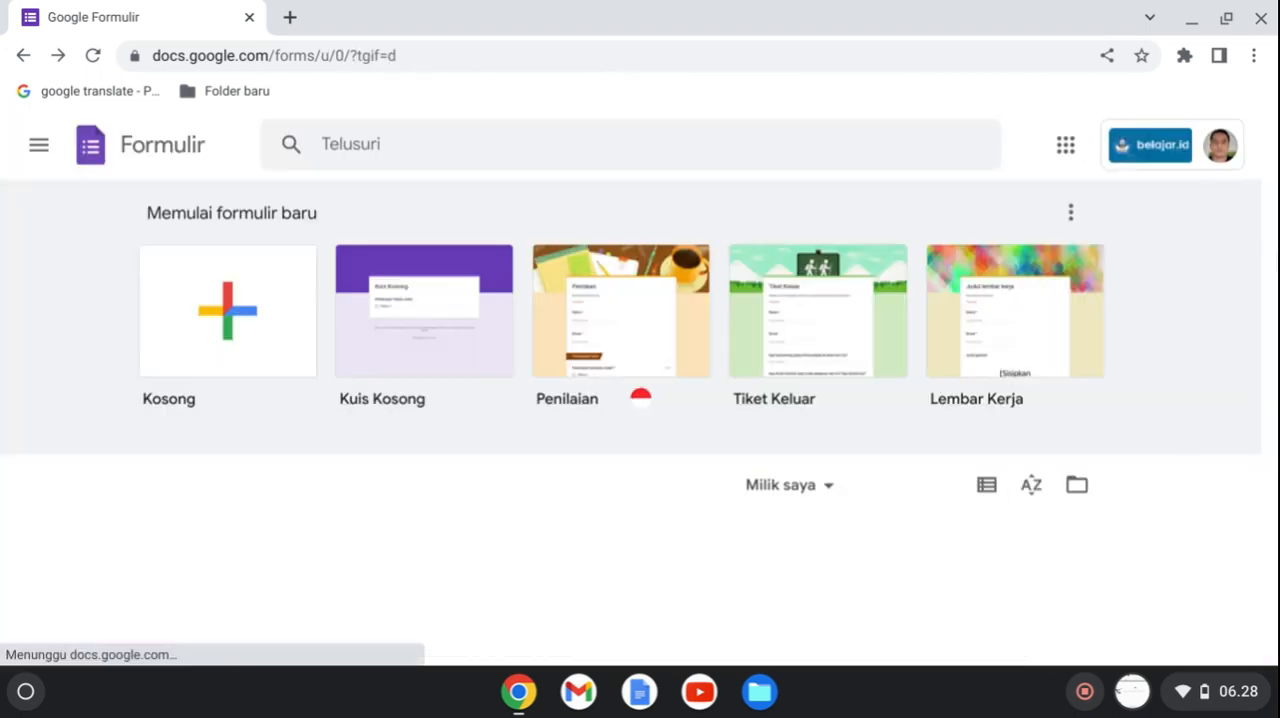
click(302, 595)
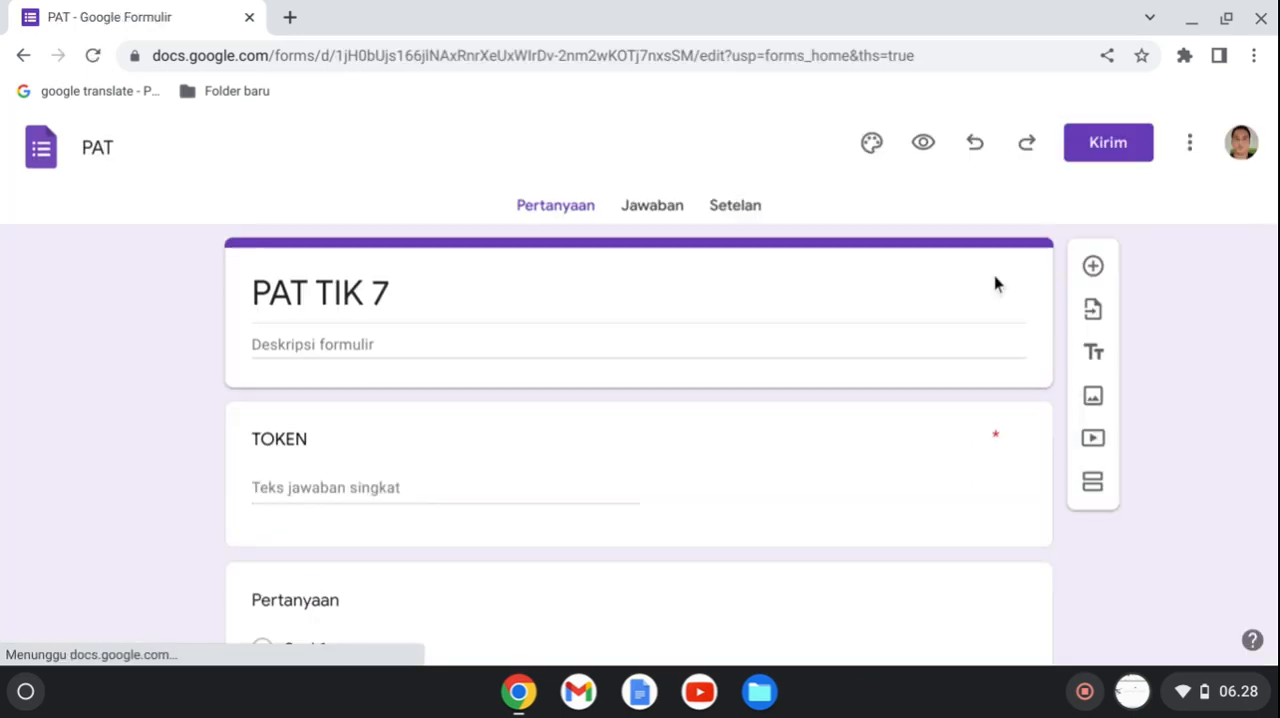
scroll(1275, 195, down, 2)
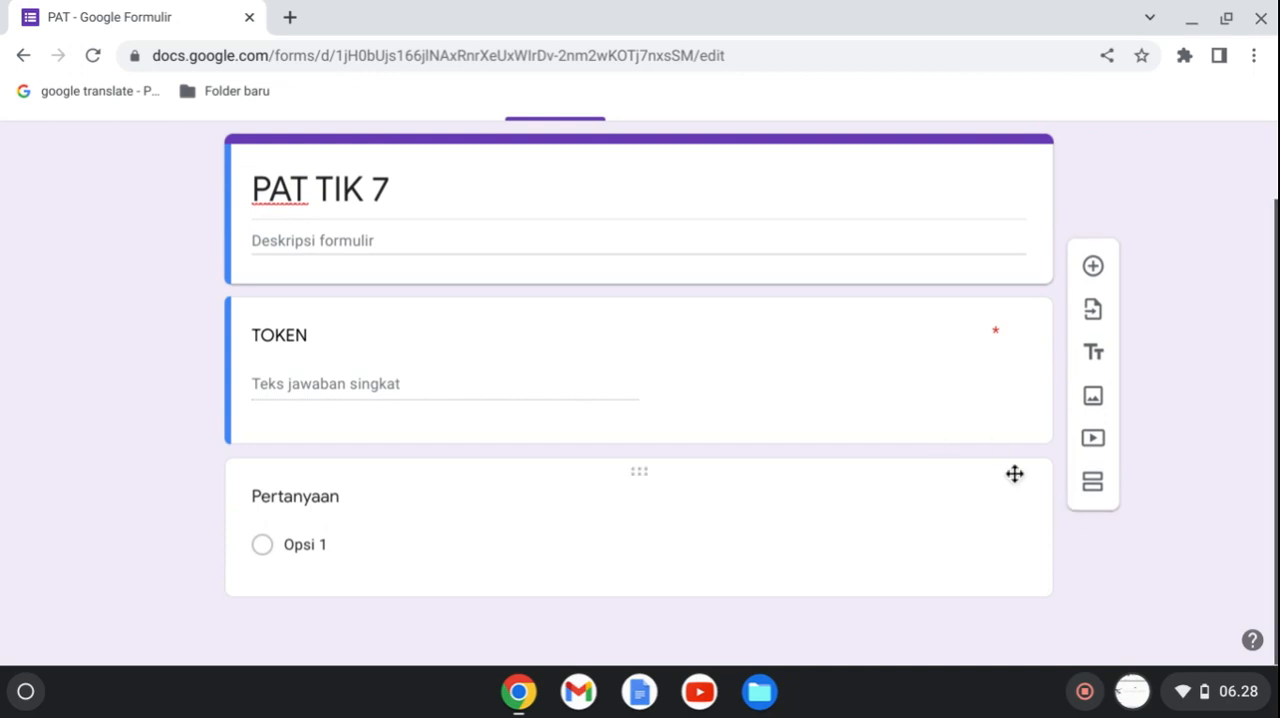
Add a new section directly after the TOKEN question and title it IDENTITAS.
click(989, 433)
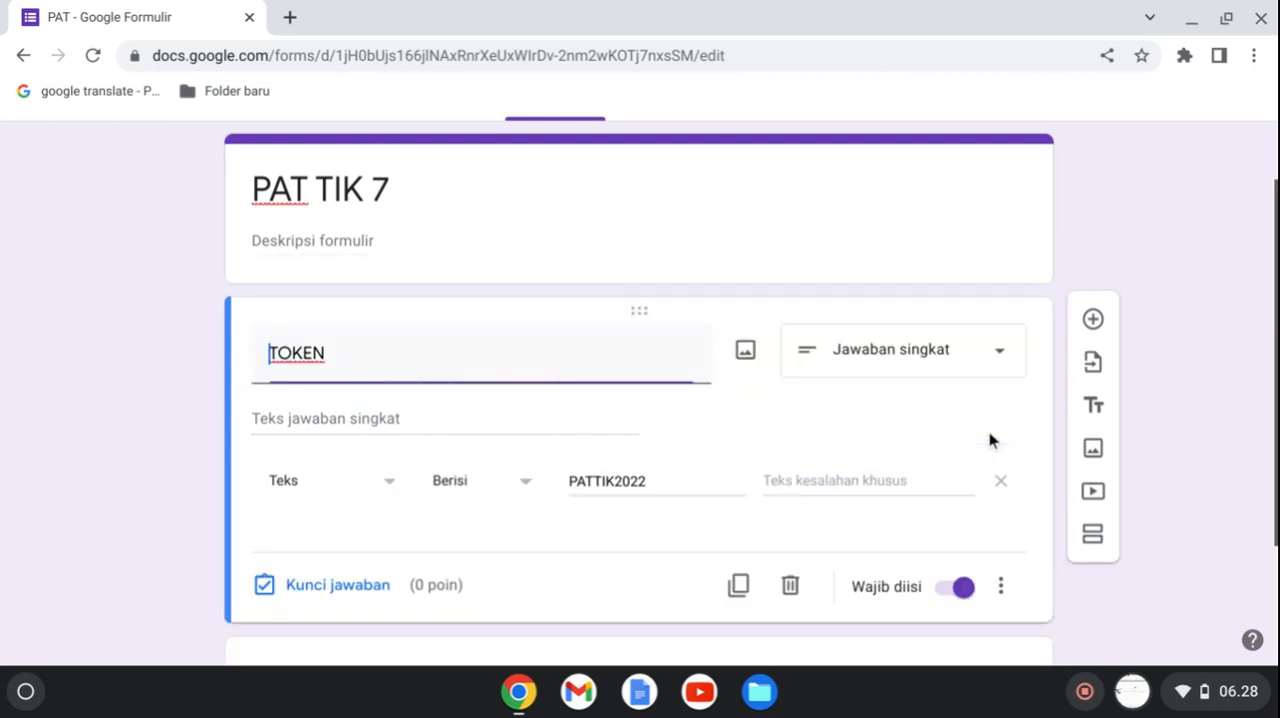
click(1098, 556)
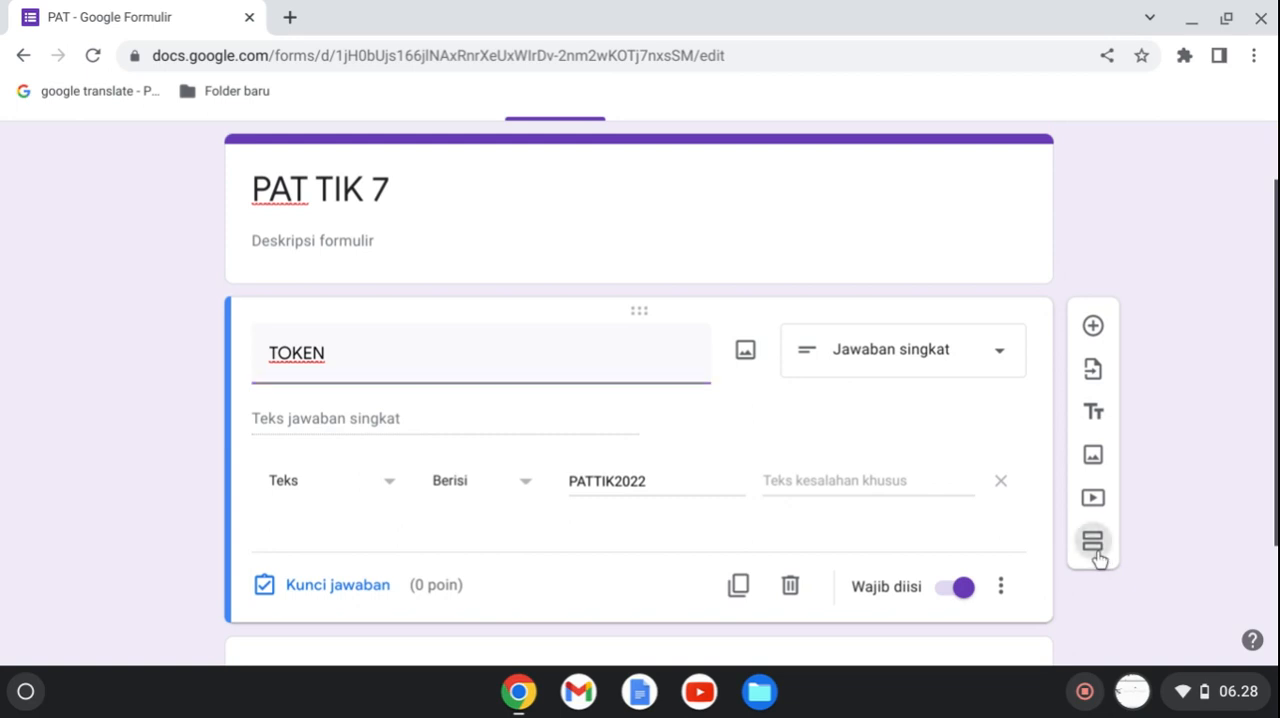
drag(1274, 408, 1276, 567)
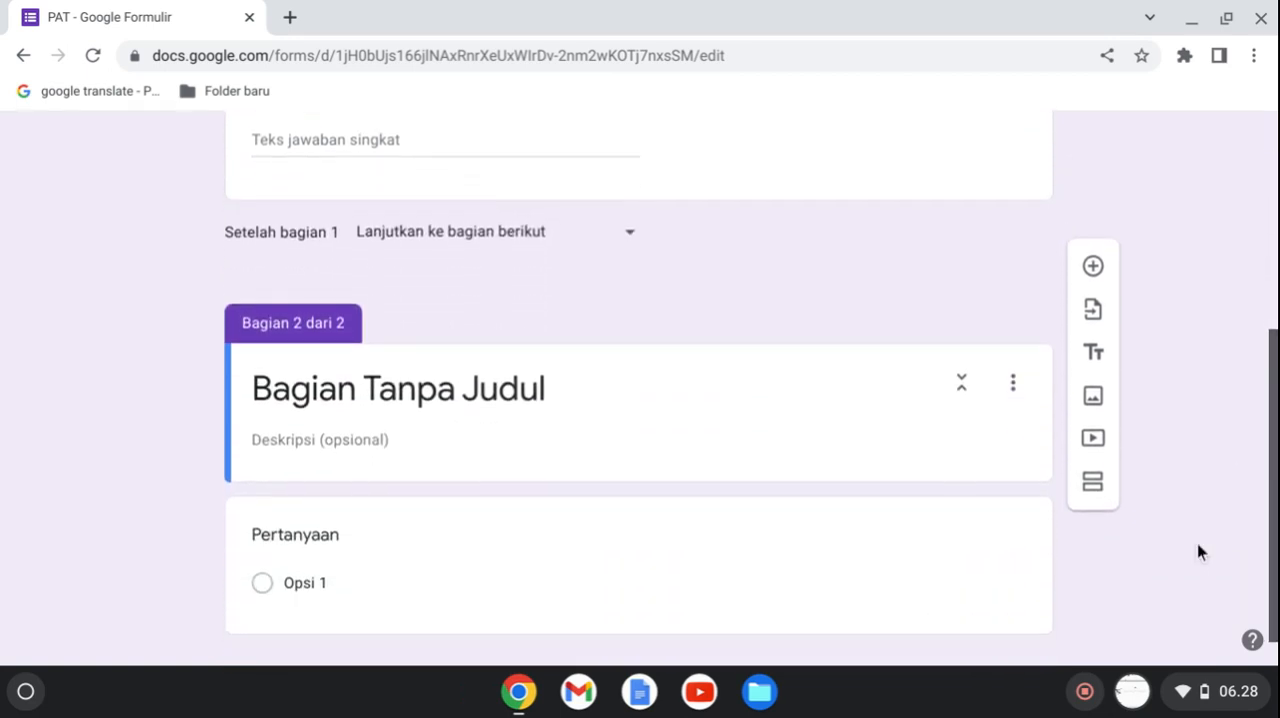
click(515, 390)
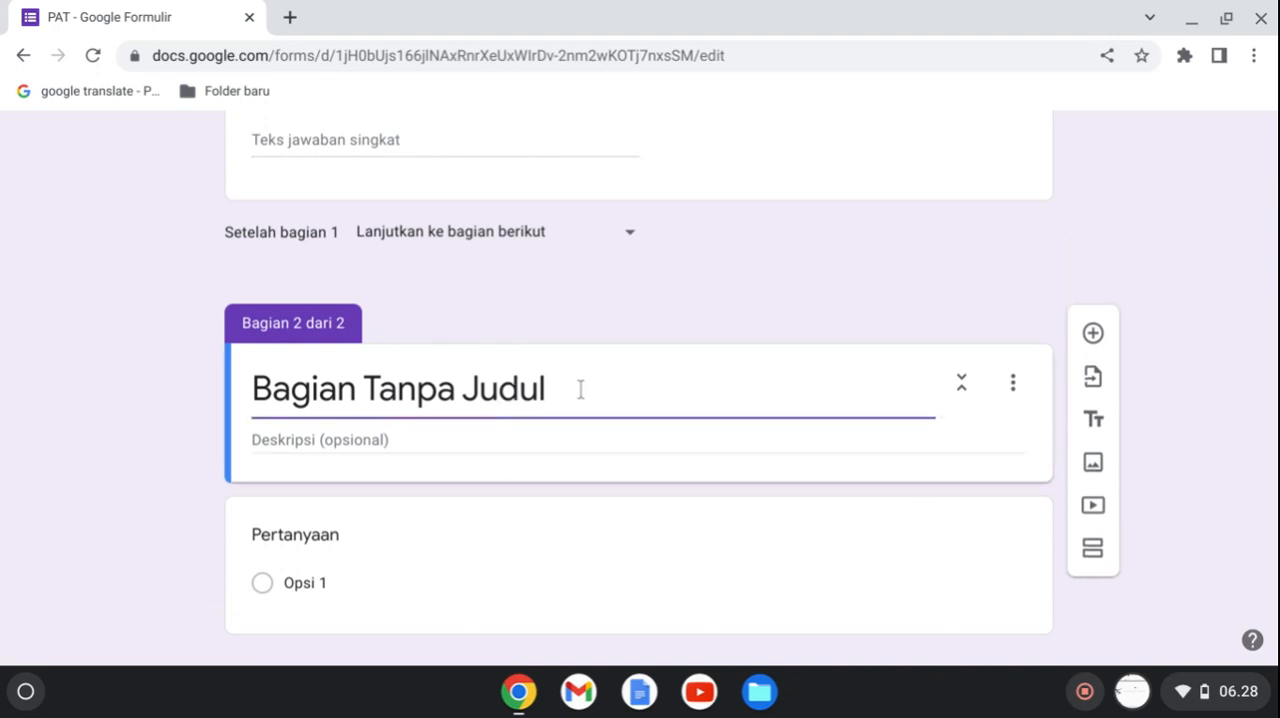
drag(580, 389, 347, 353)
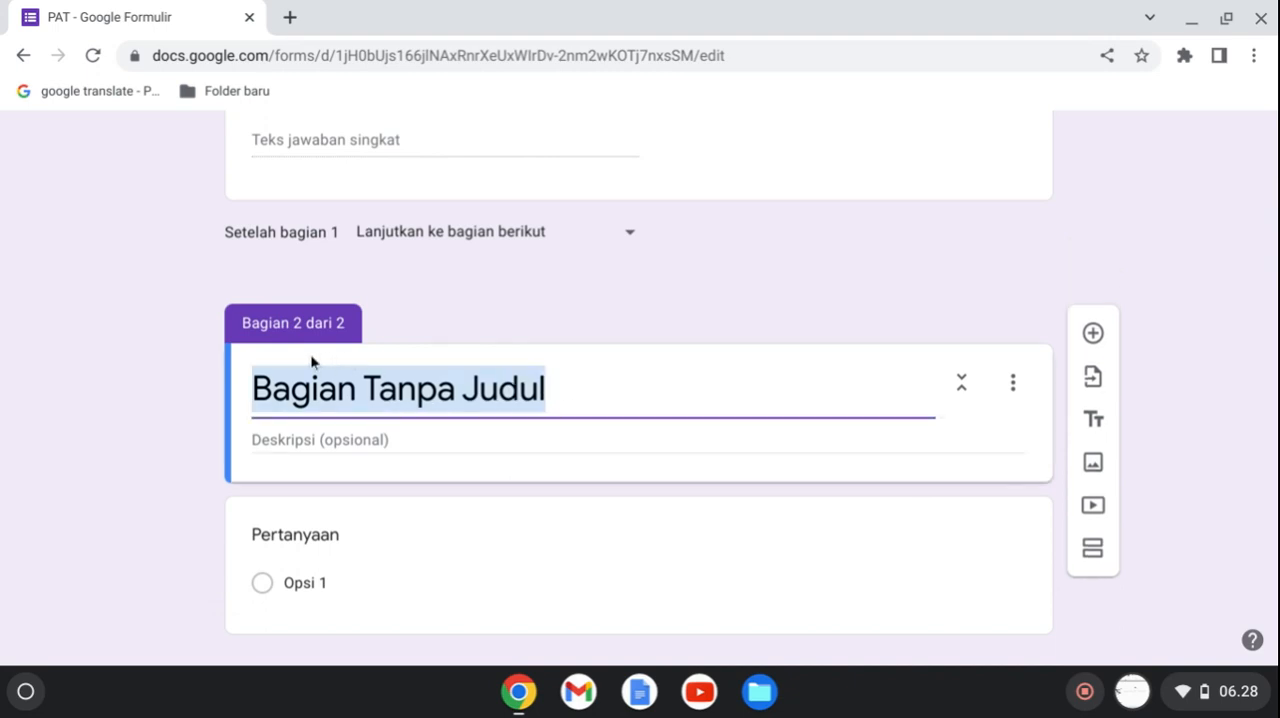
key(BackSpace)
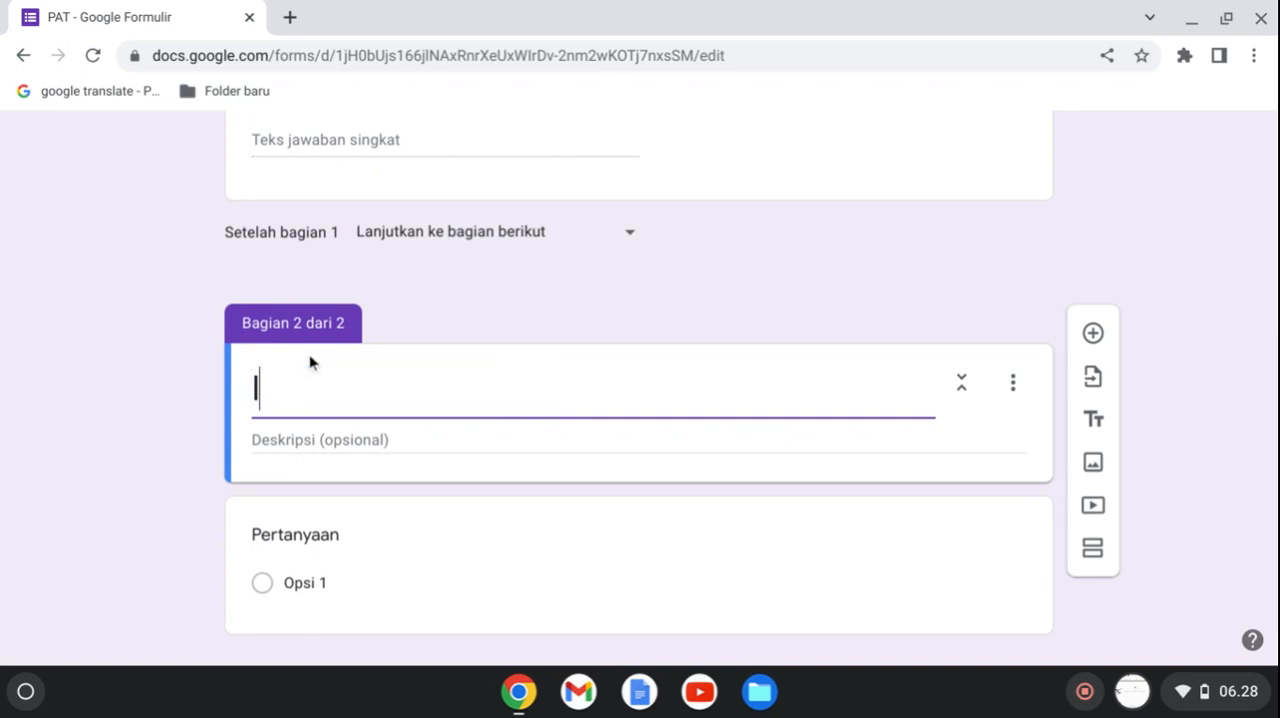
text(IDENTITAS)
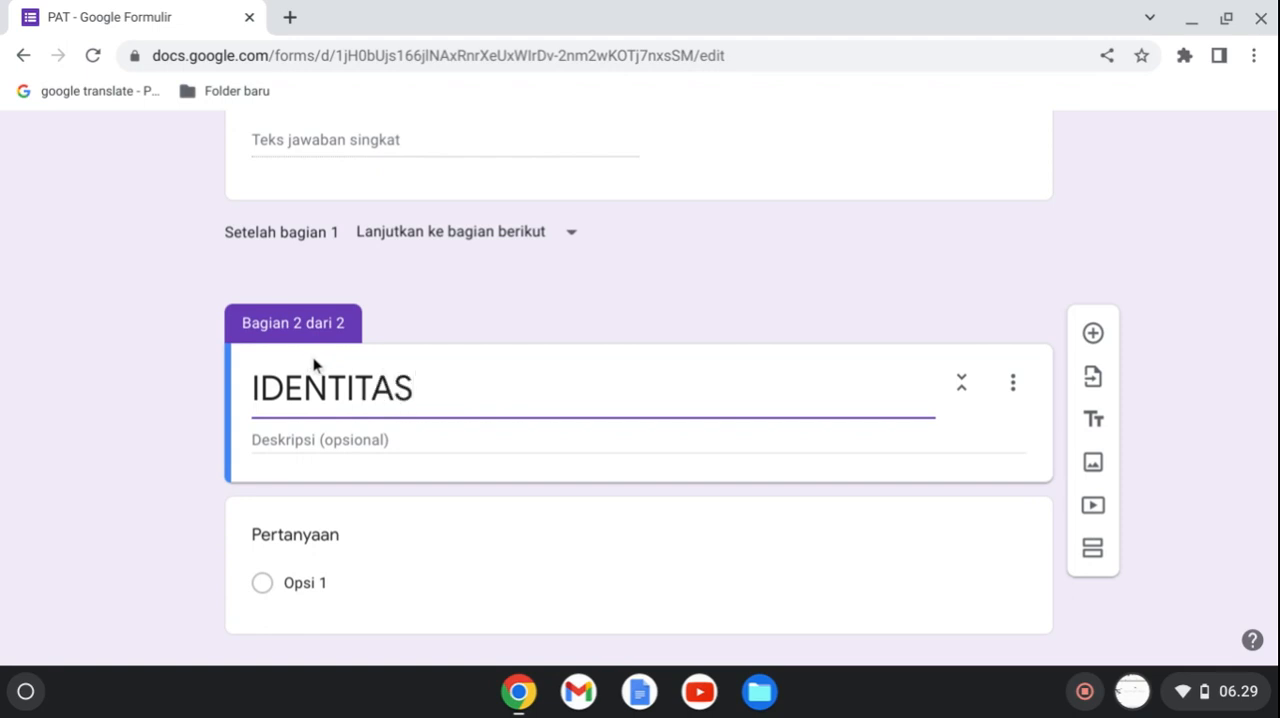
Title the blank question in the IDENTITAS section KELAS.
click(329, 540)
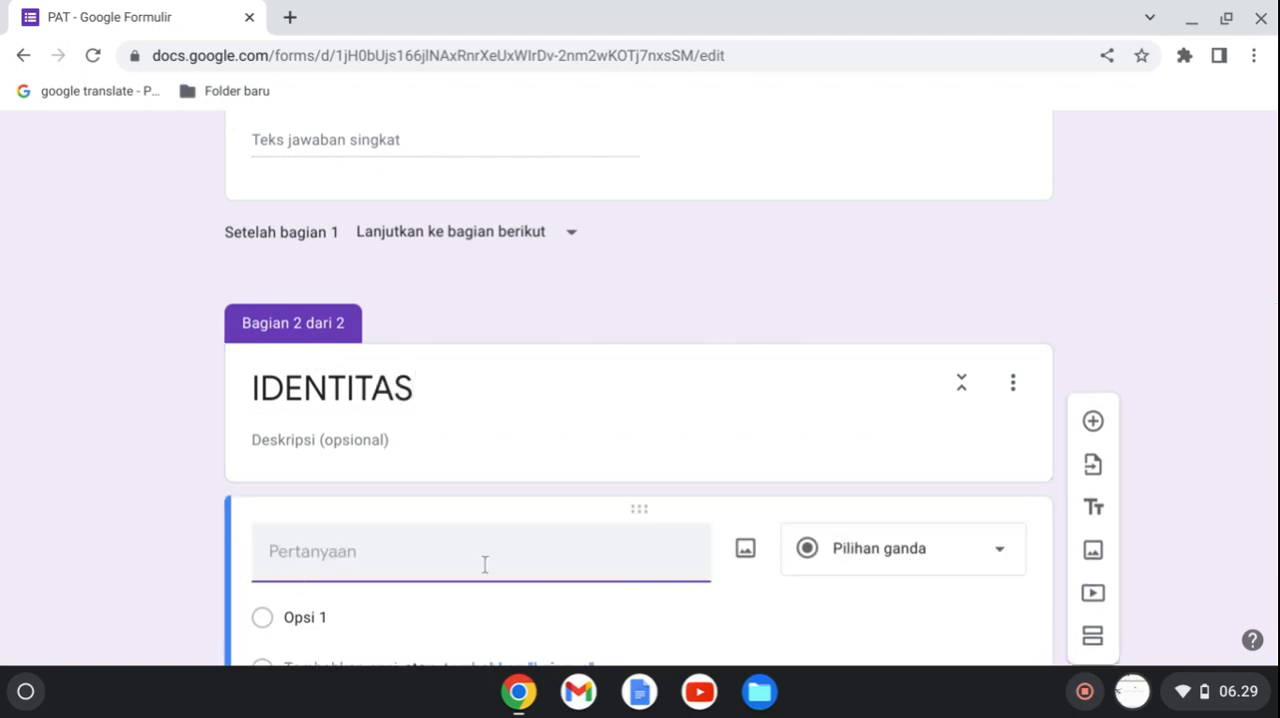
text(KELAS)
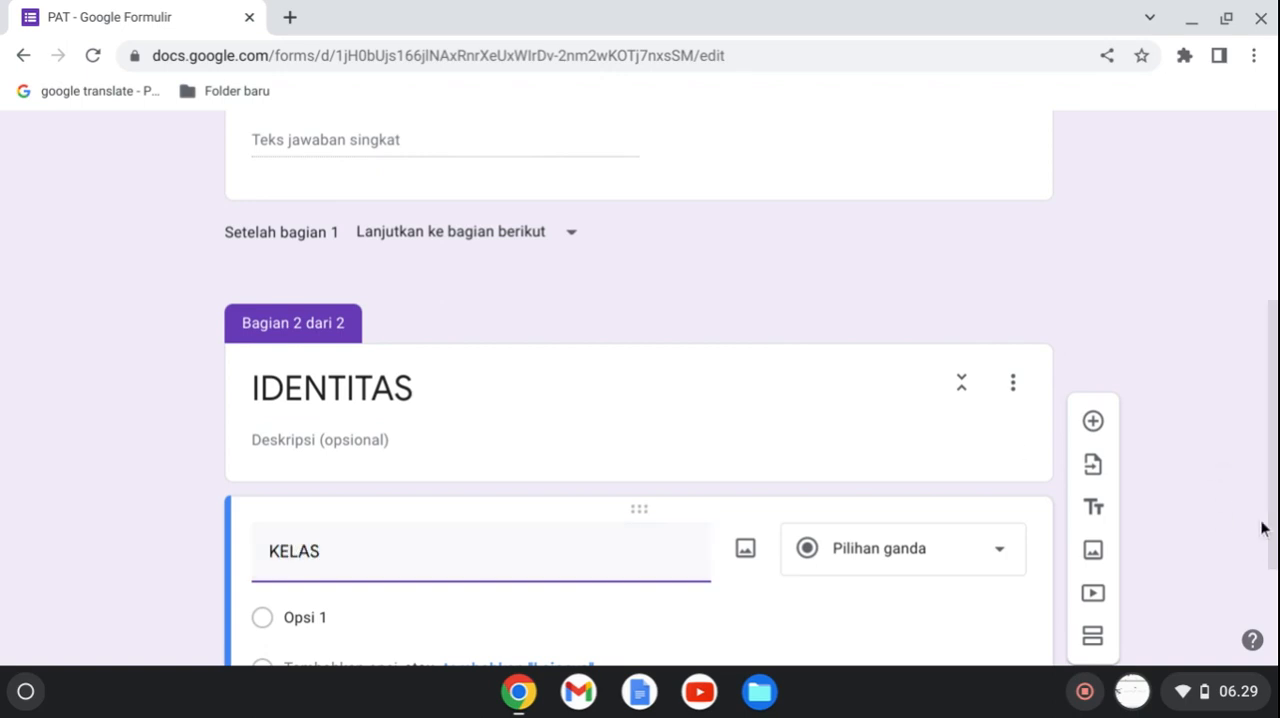
Name the first answer option of the KELAS question "VII A" and add a second option below it.
scroll(1275, 540, down, 1)
scroll(1275, 540, down, 2)
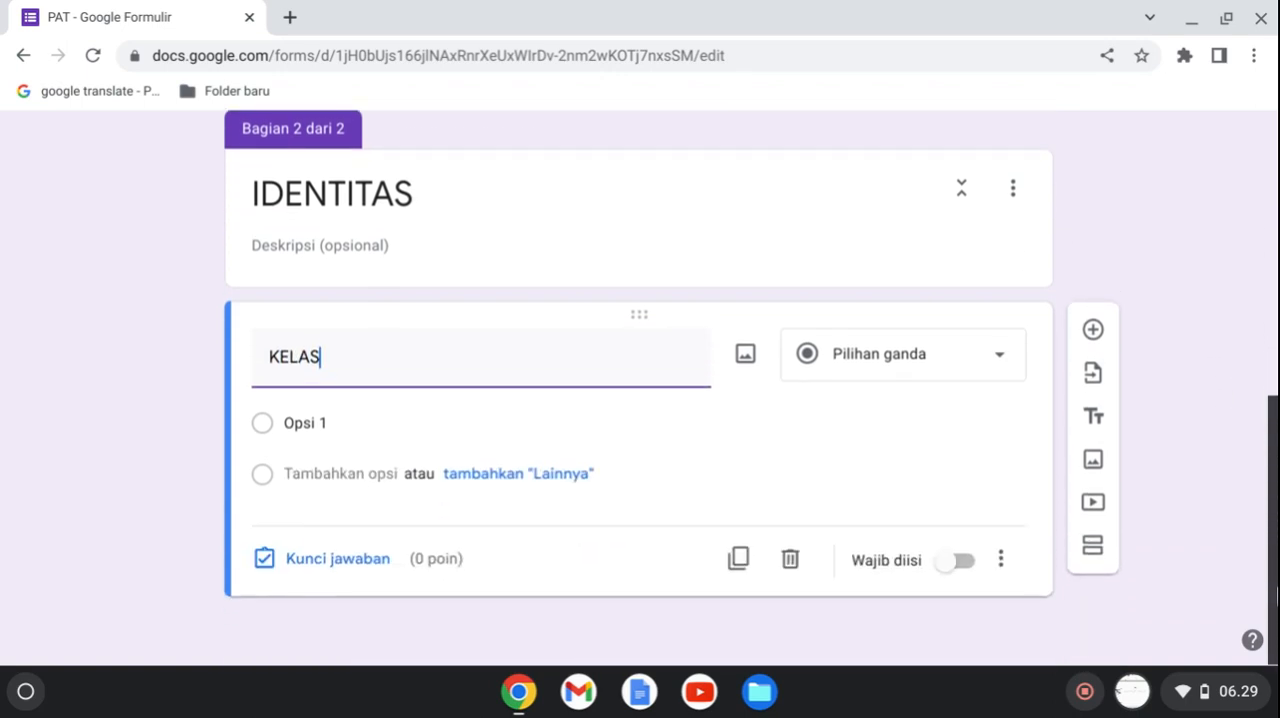
click(430, 440)
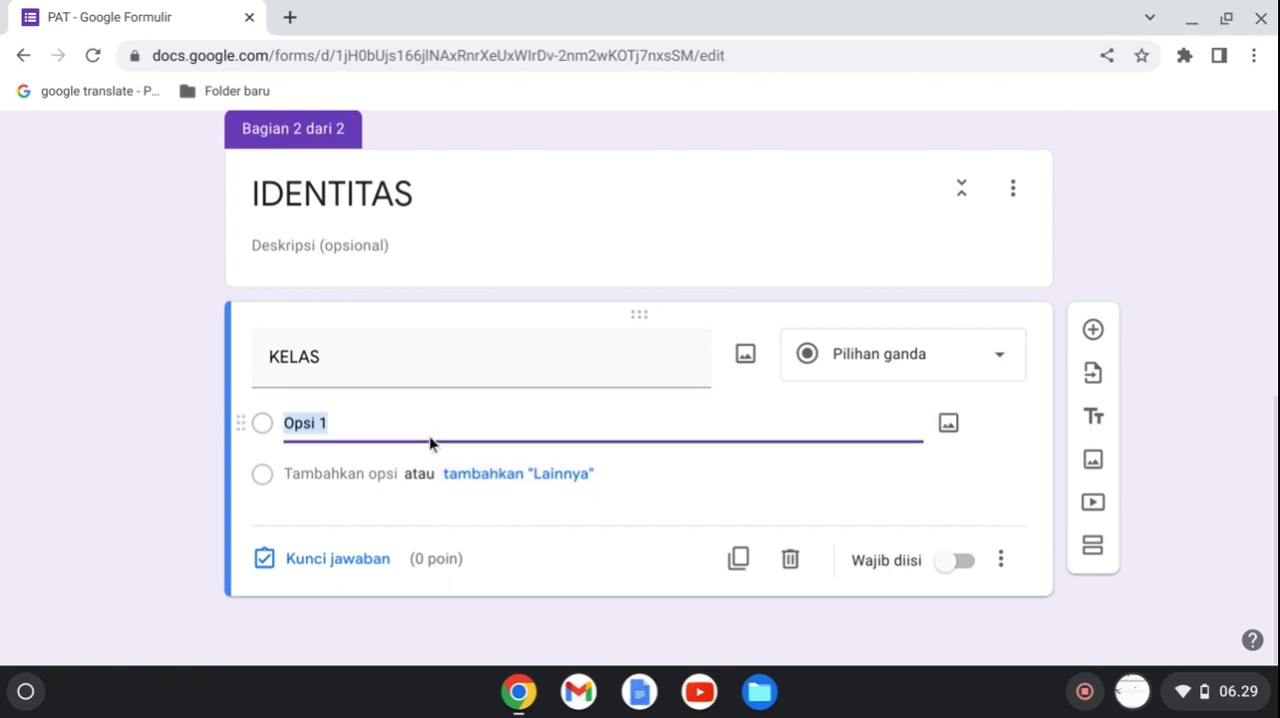
text(V)
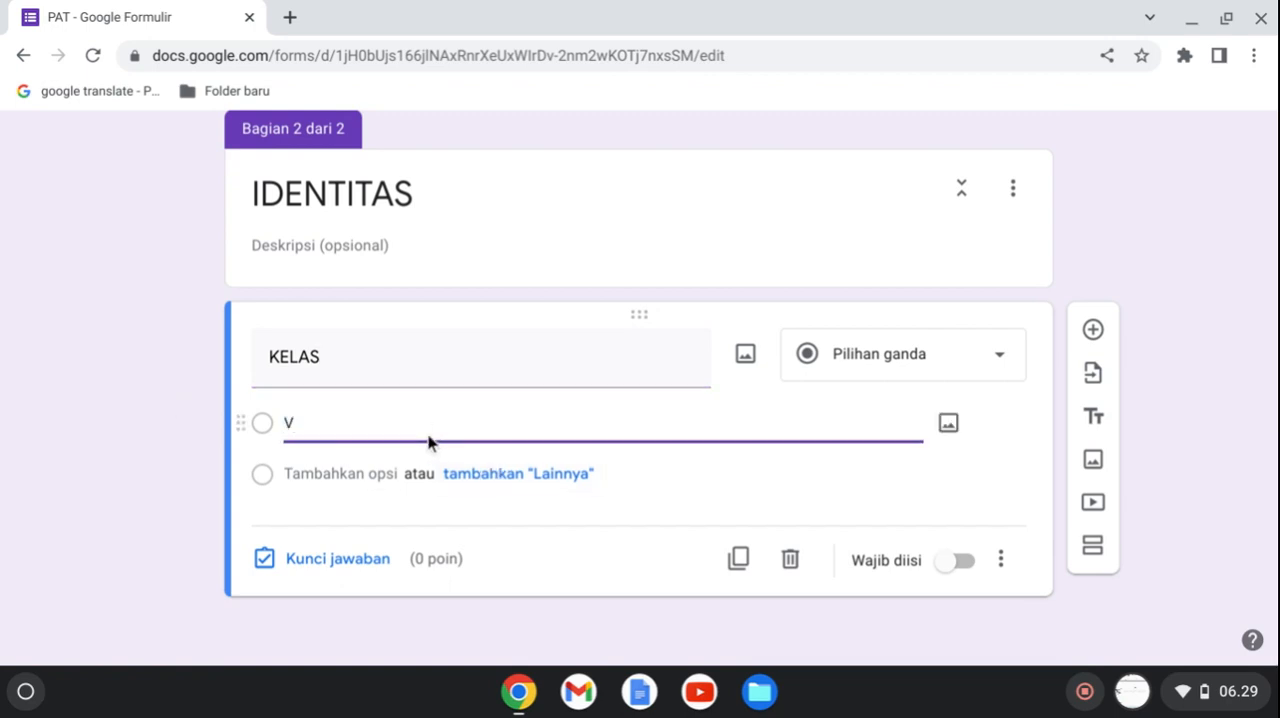
text(II A)
key(Return)
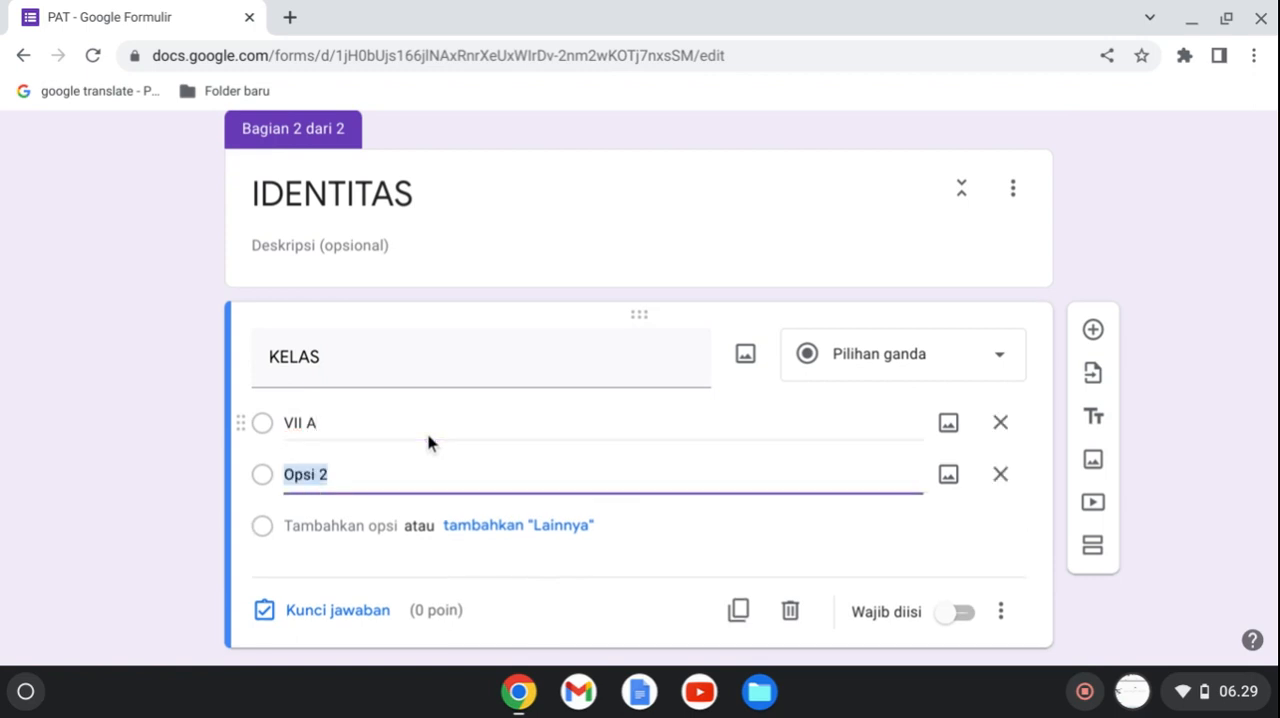
Name the second answer option of the KELAS question "VII B" and make the question required.
text(VII)
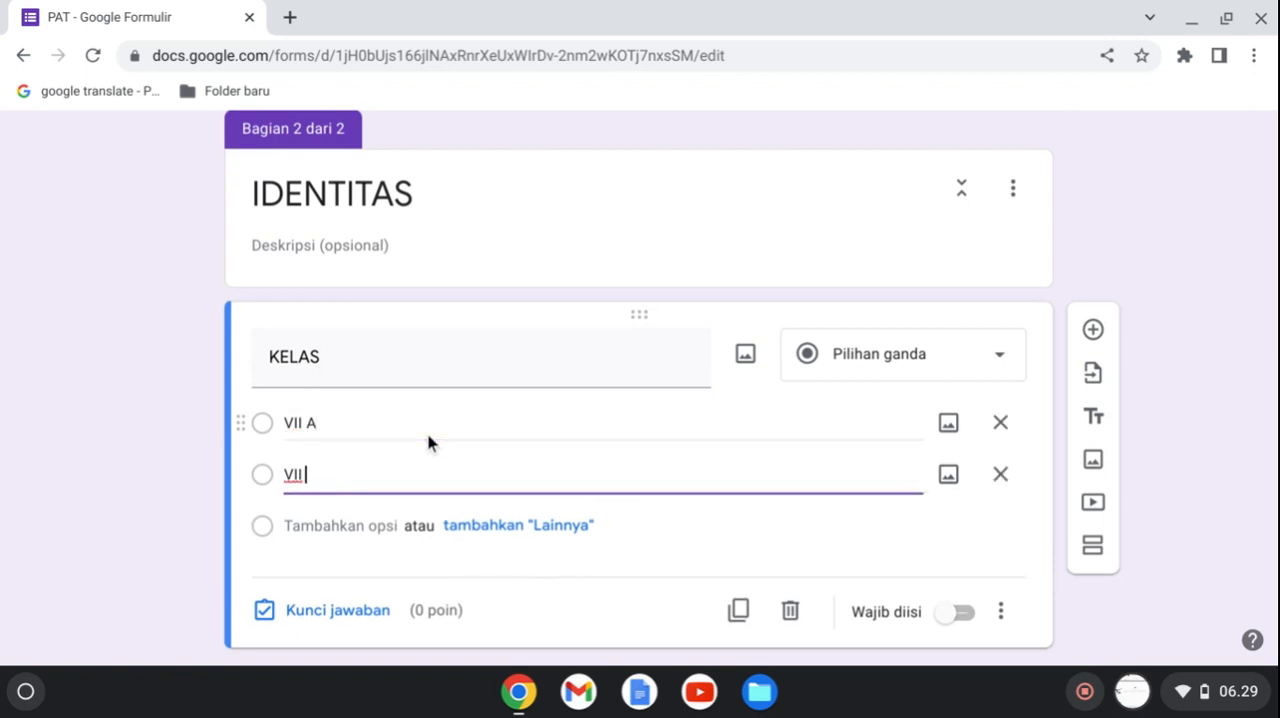
text( B)
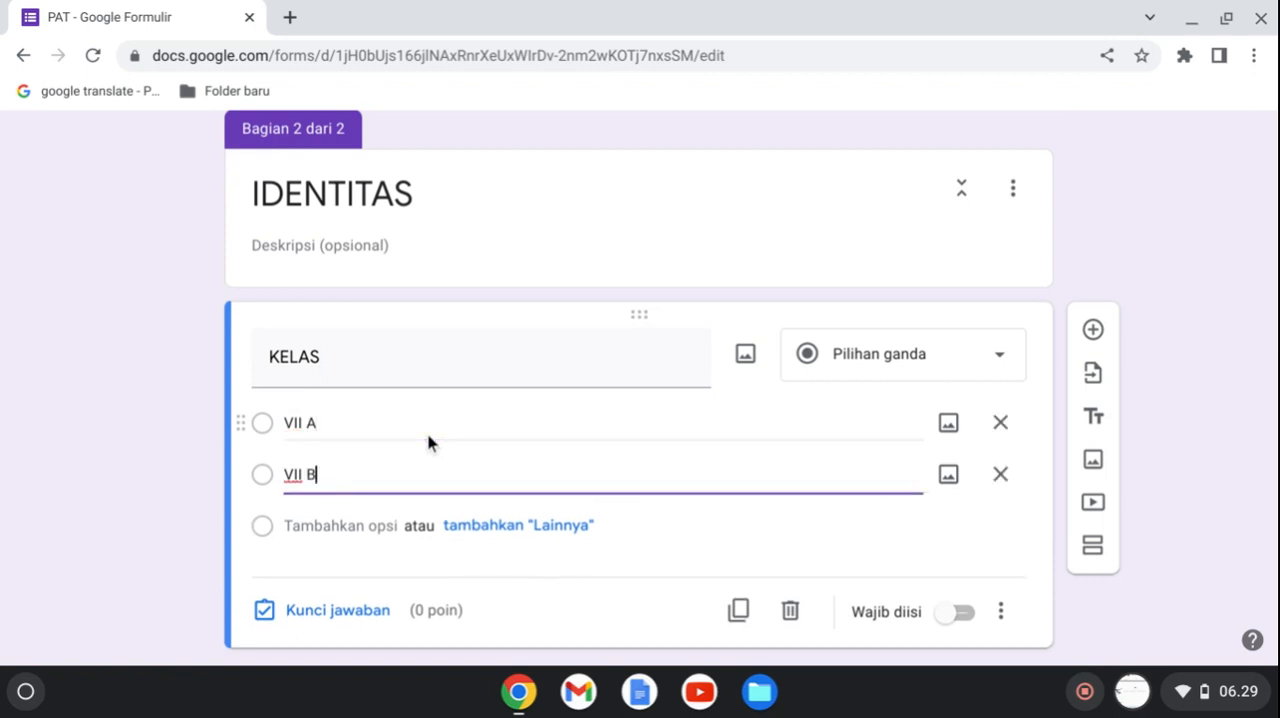
click(1000, 611)
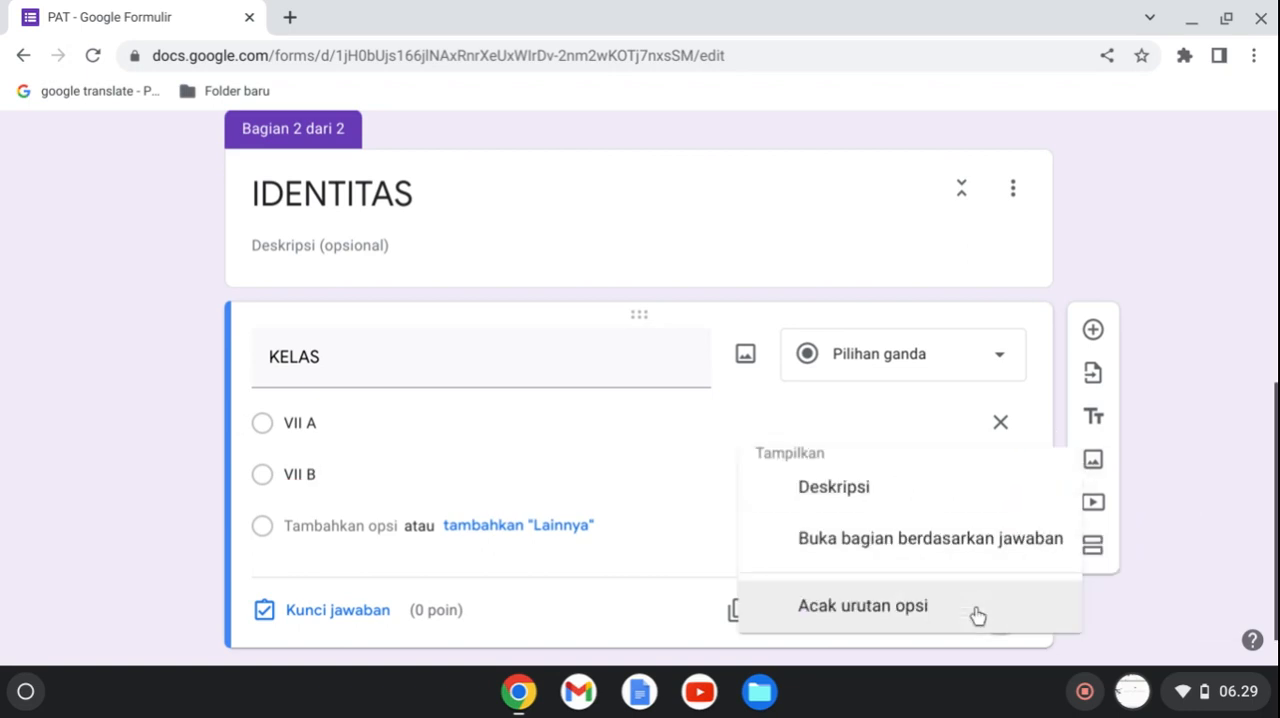
click(686, 615)
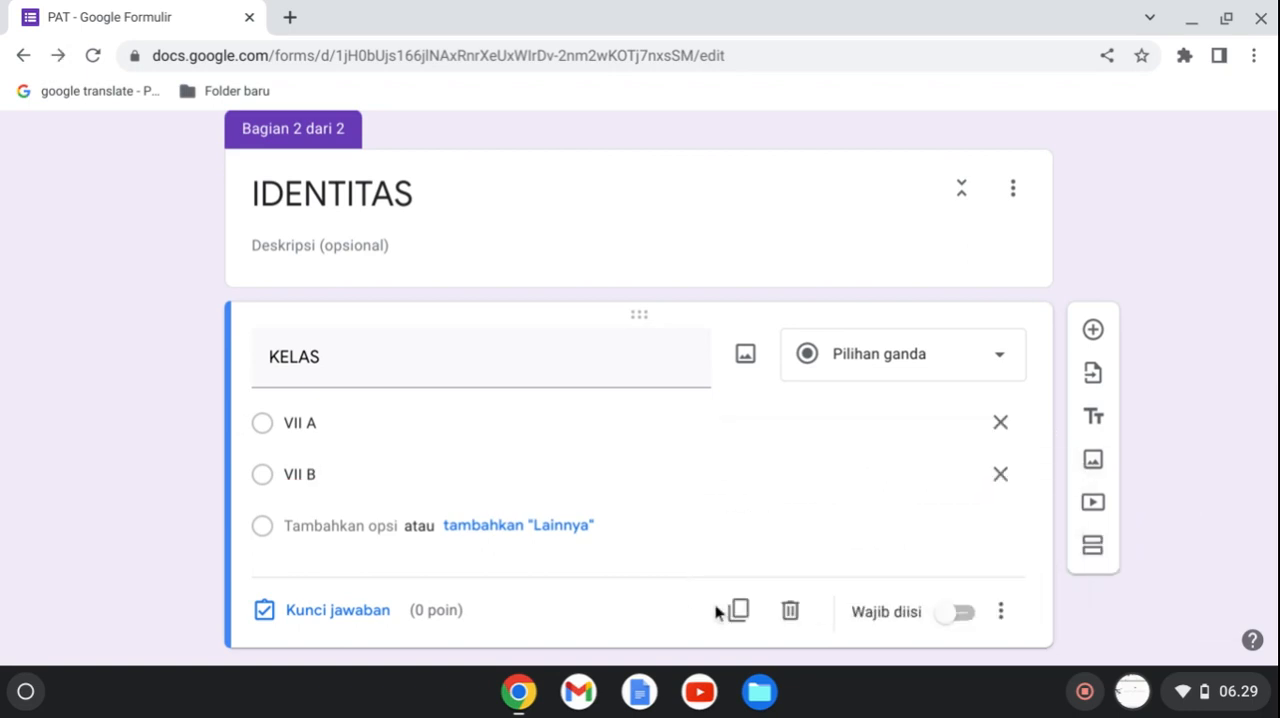
click(960, 618)
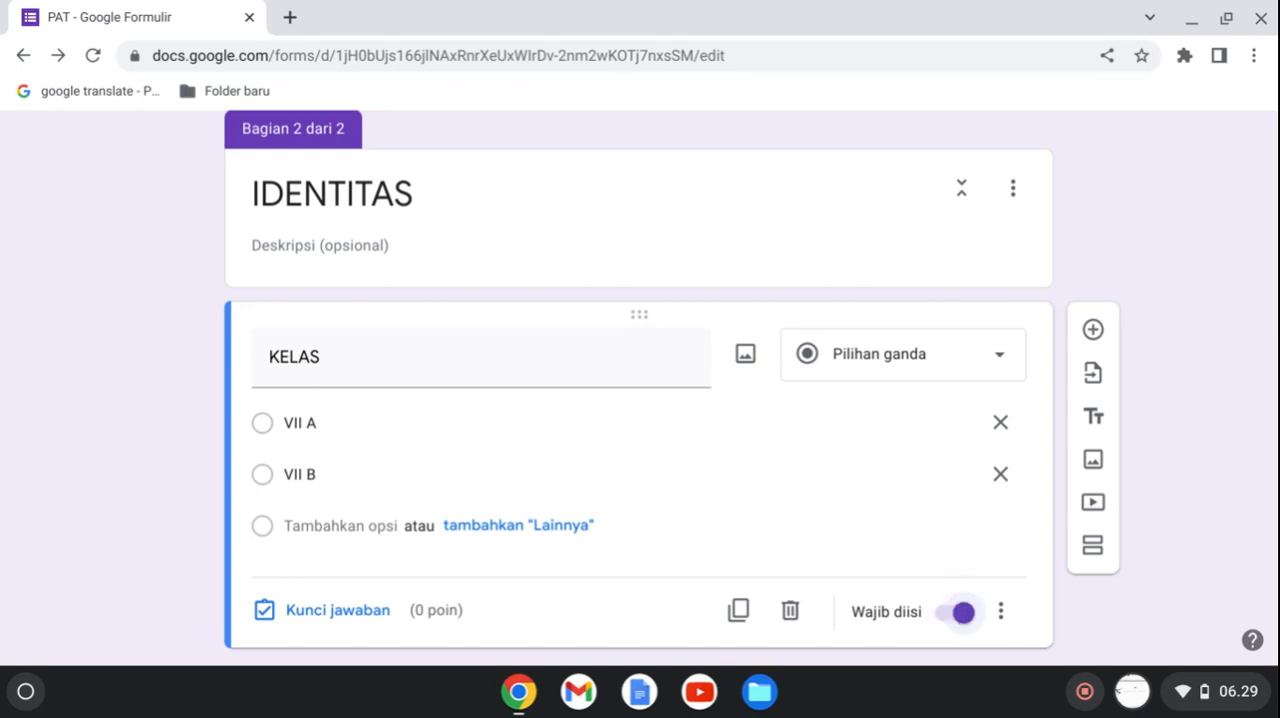
Add a new section after the KELAS question and title it "VII A".
scroll(640, 400, down, 1)
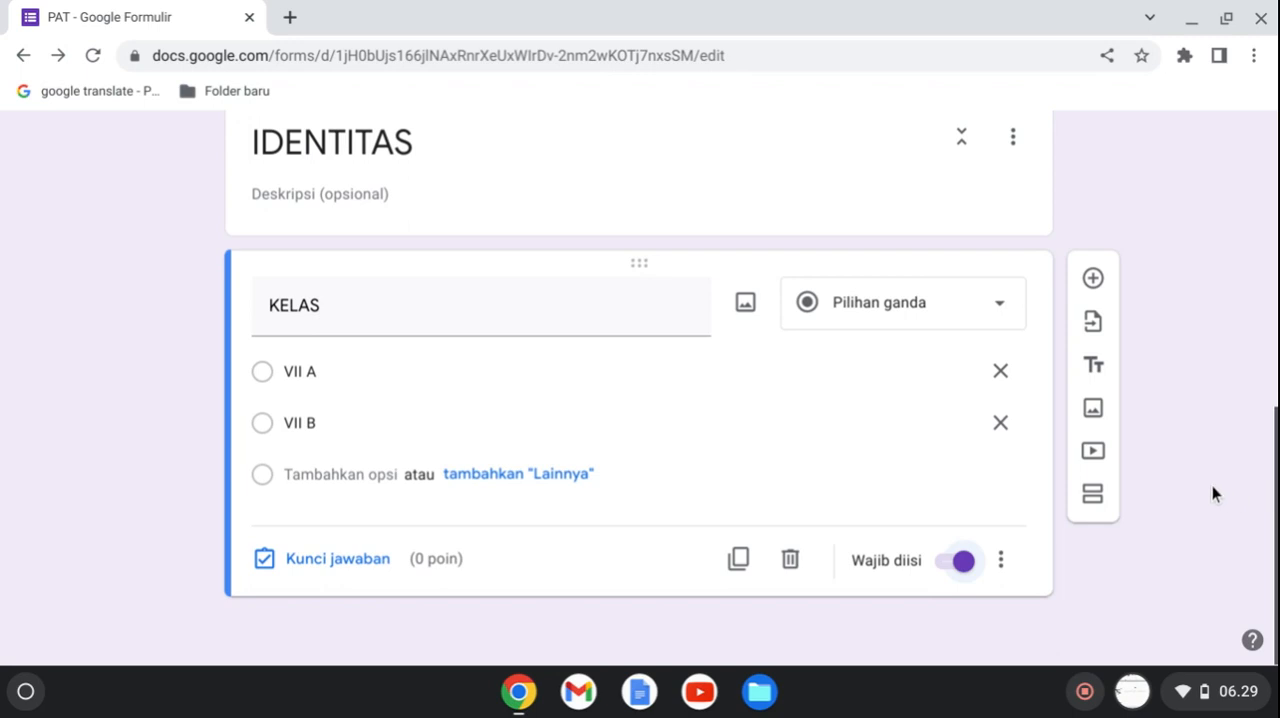
click(1090, 497)
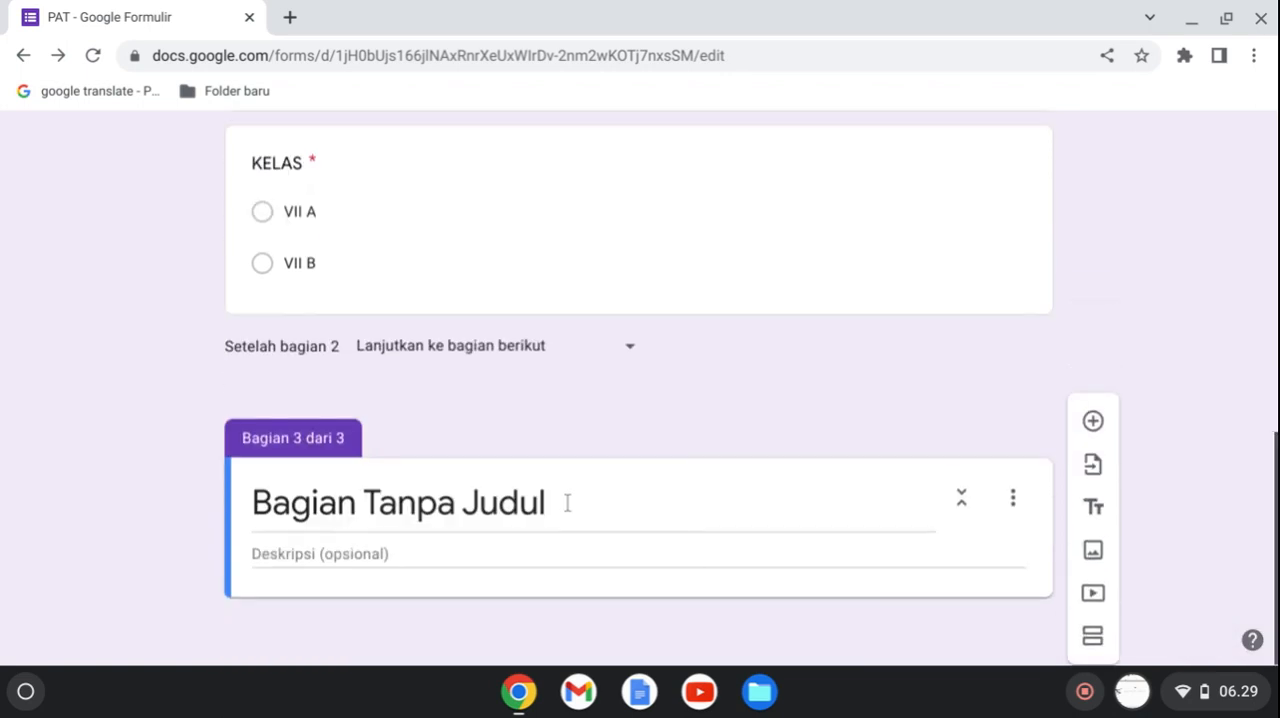
click(567, 502)
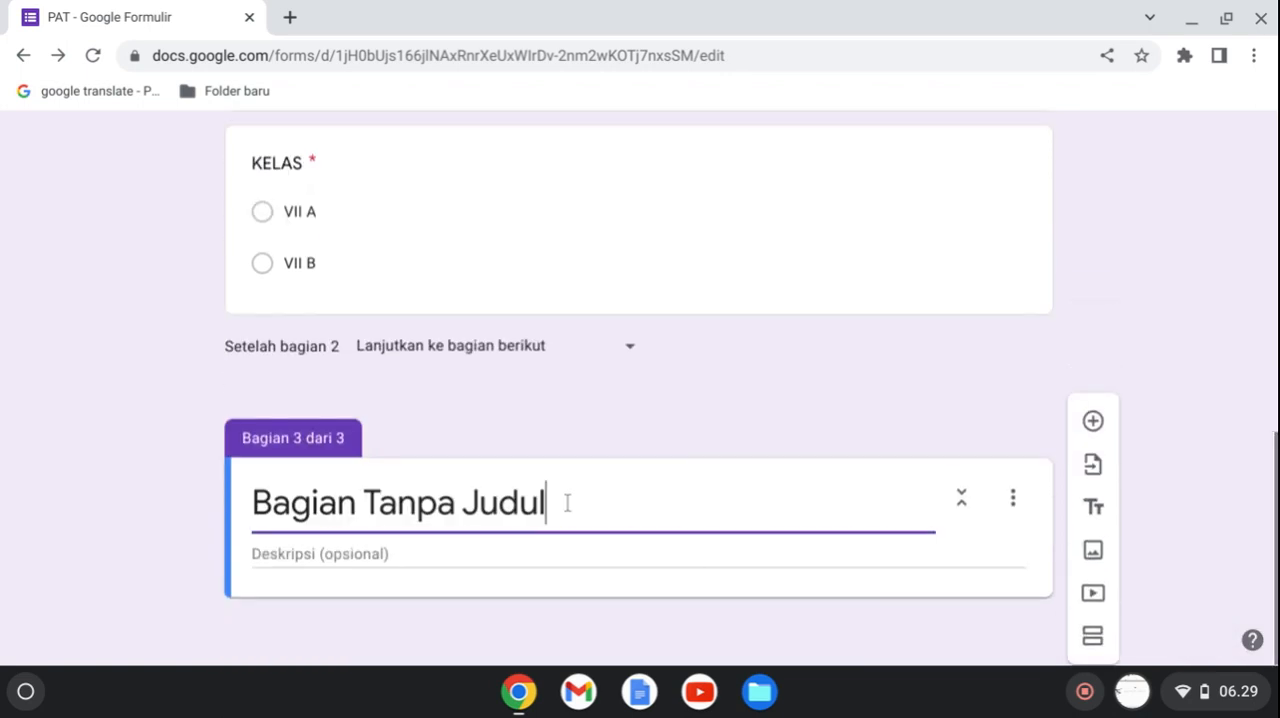
key(ctrl+shift+Left)
key(ctrl+shift+Left)
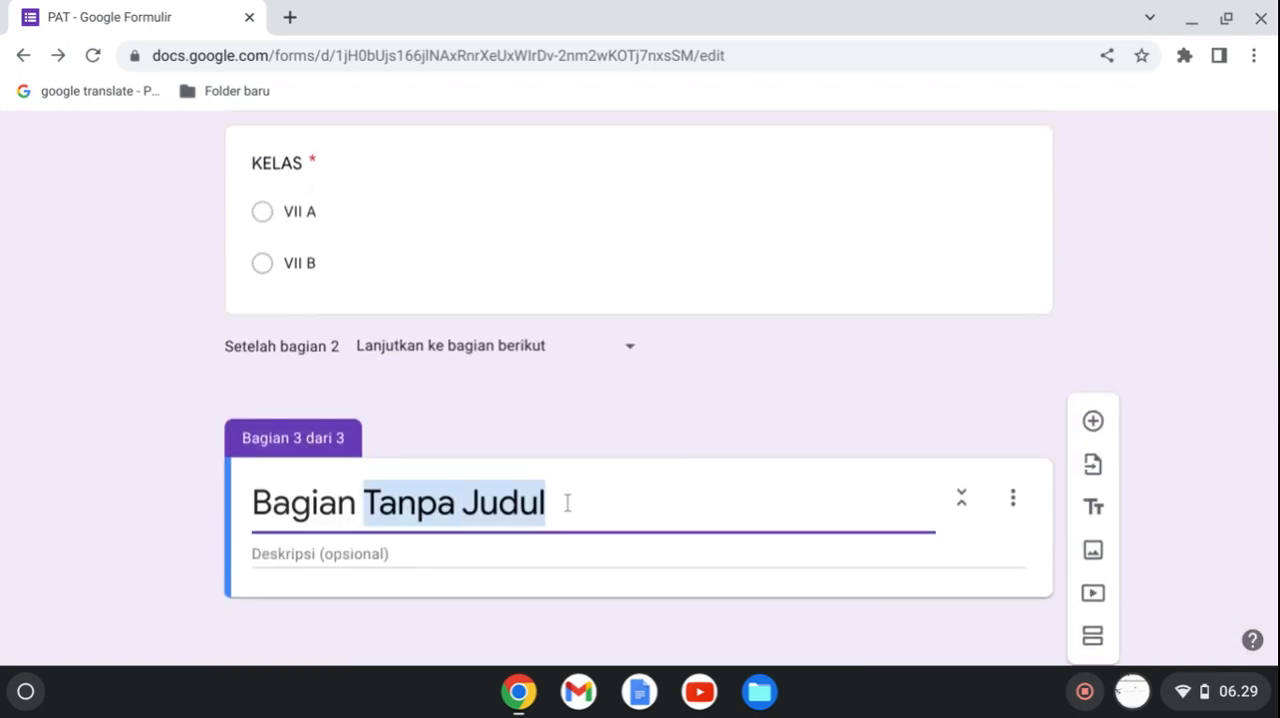
key(ctrl+shift+Left)
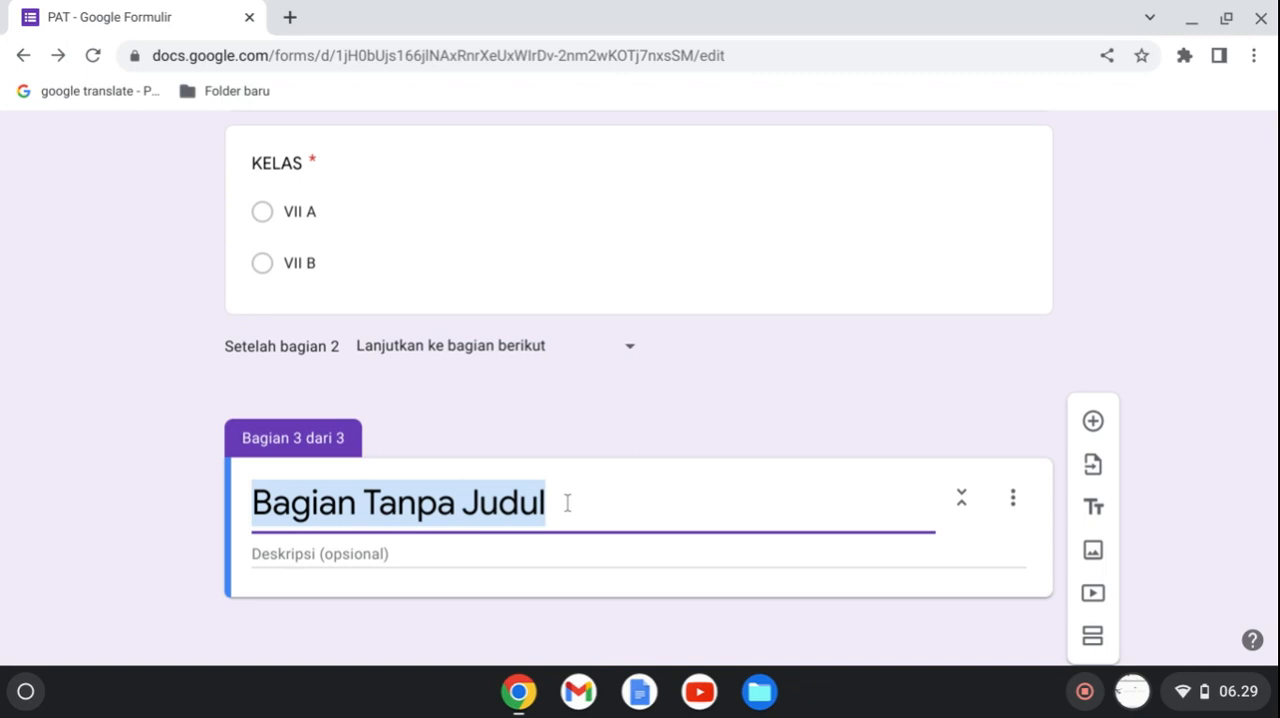
text(VII)
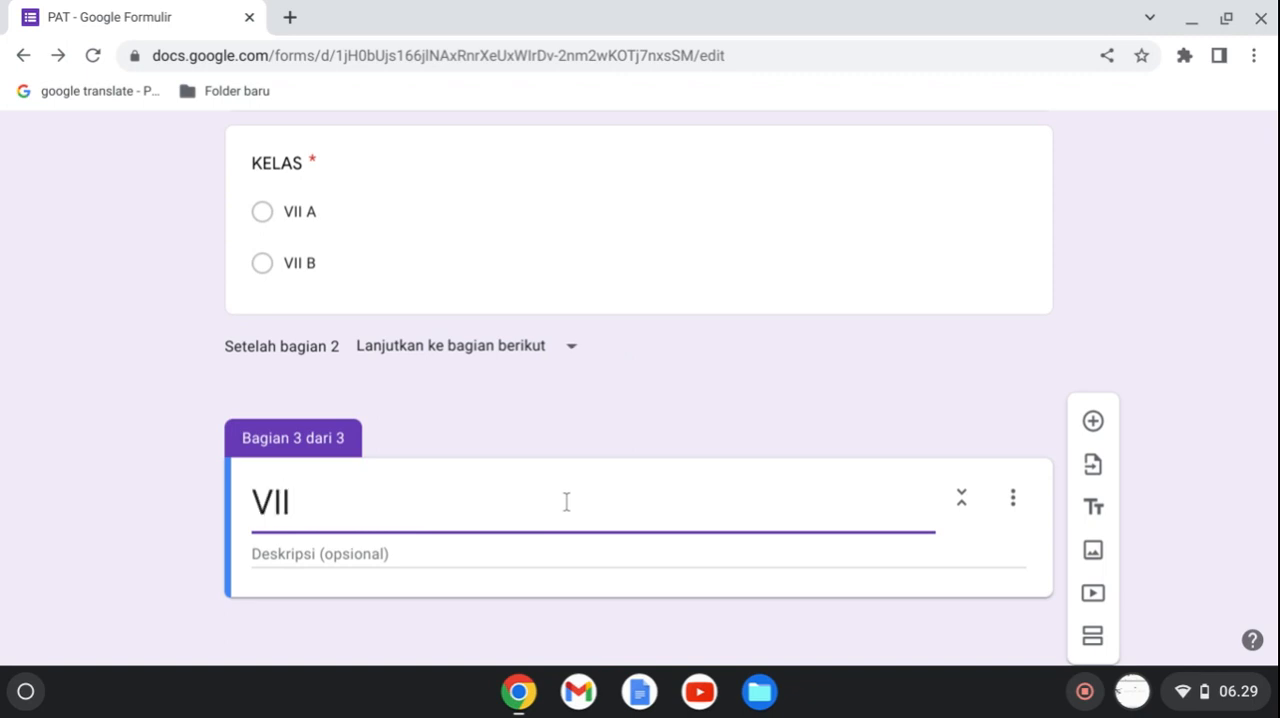
text( A)
right_click(1275, 575)
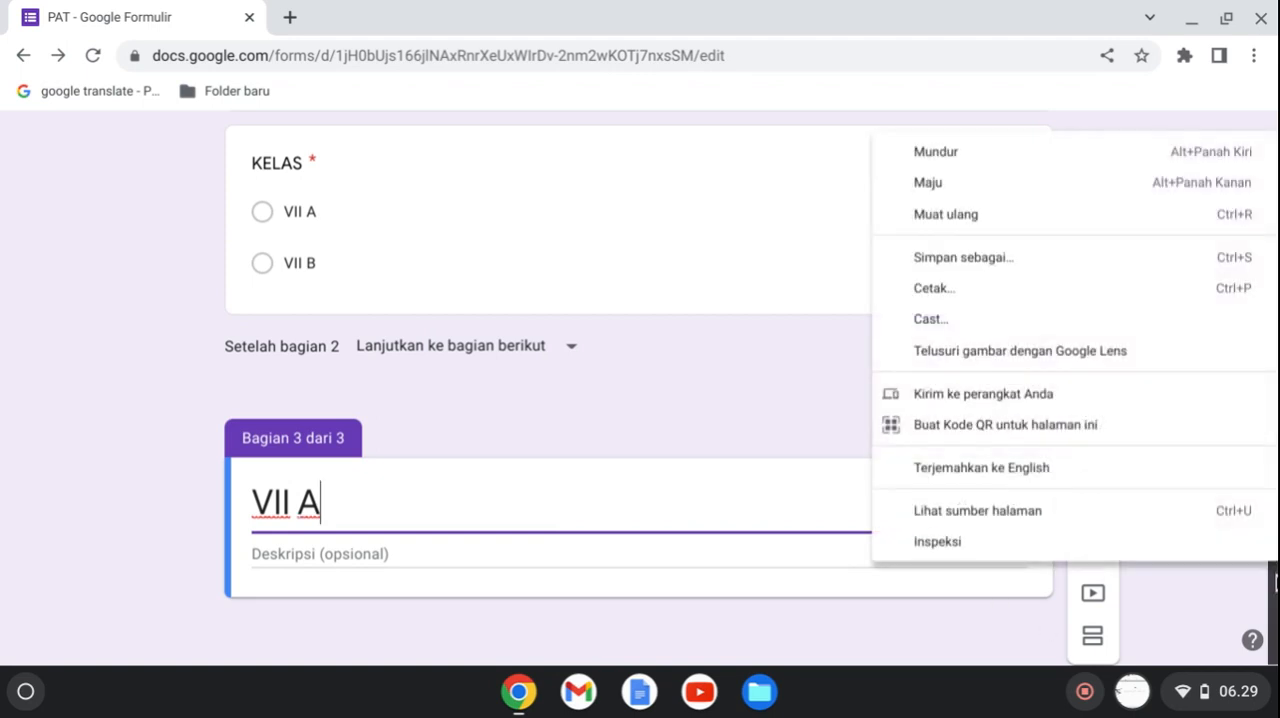
click(583, 436)
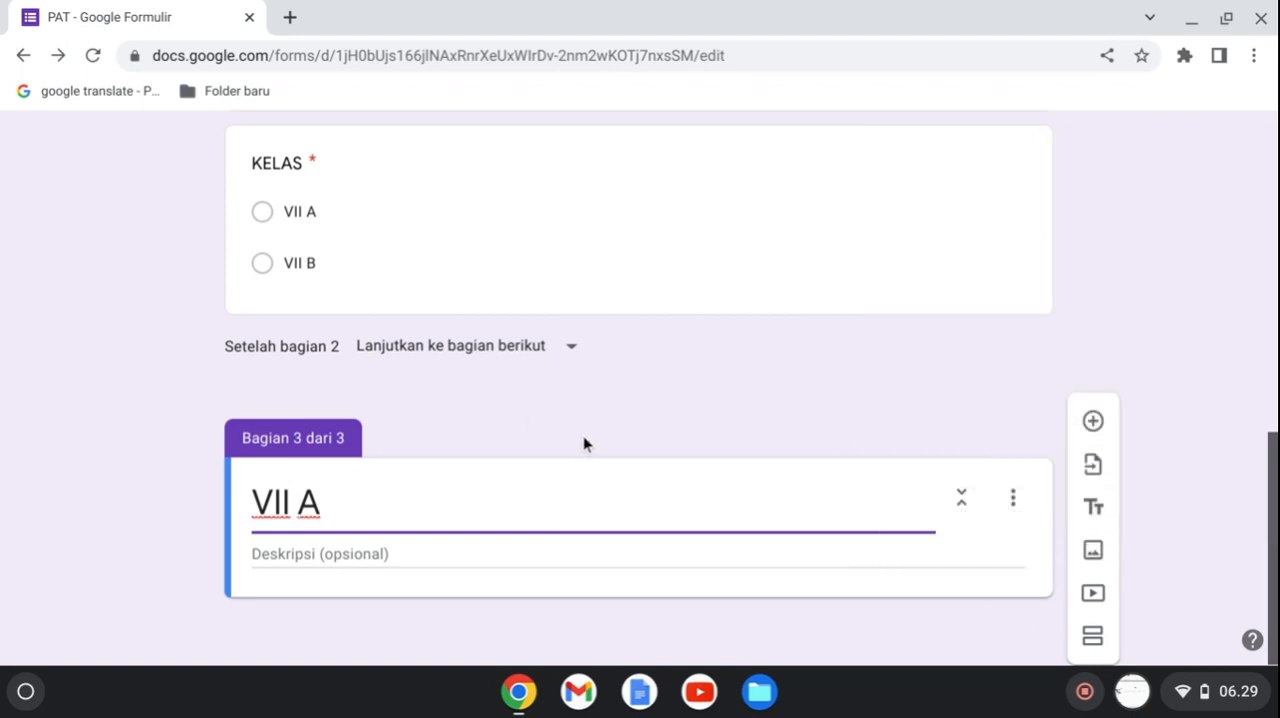
Add a question titled "NAMA SISWA" to the VII A section and set its type to Pilihan ganda.
click(1093, 423)
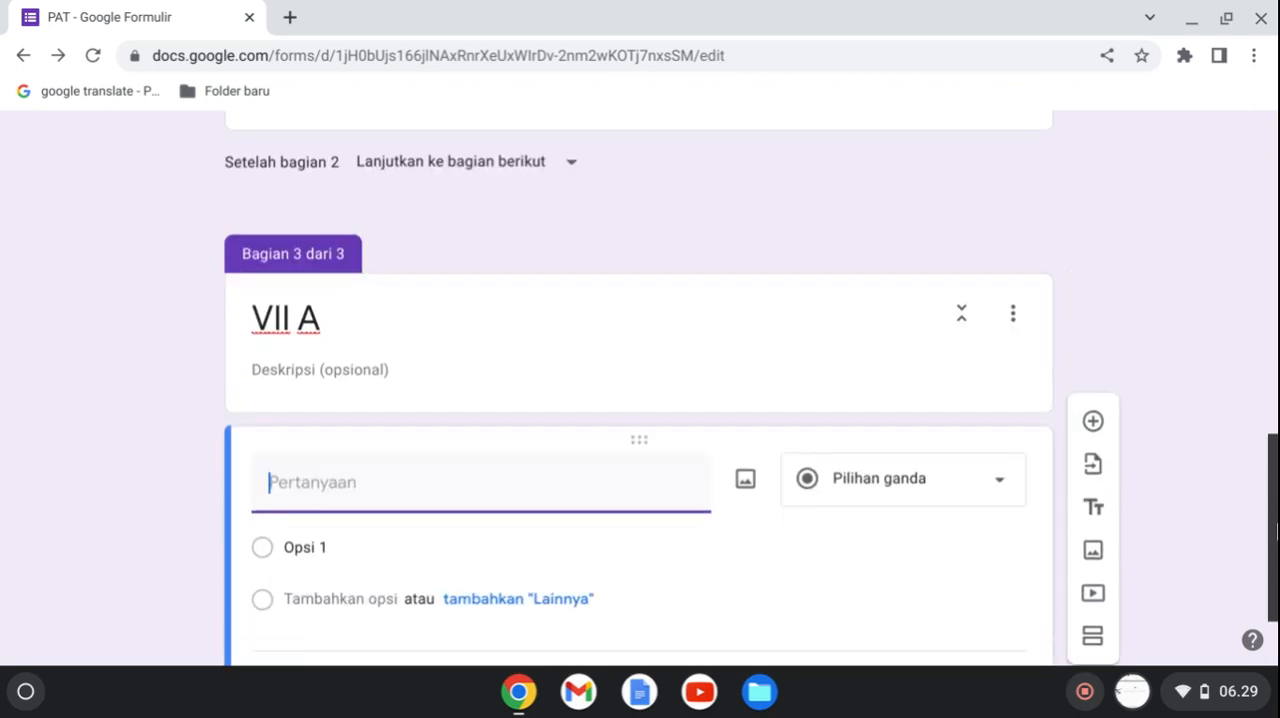
text(N)
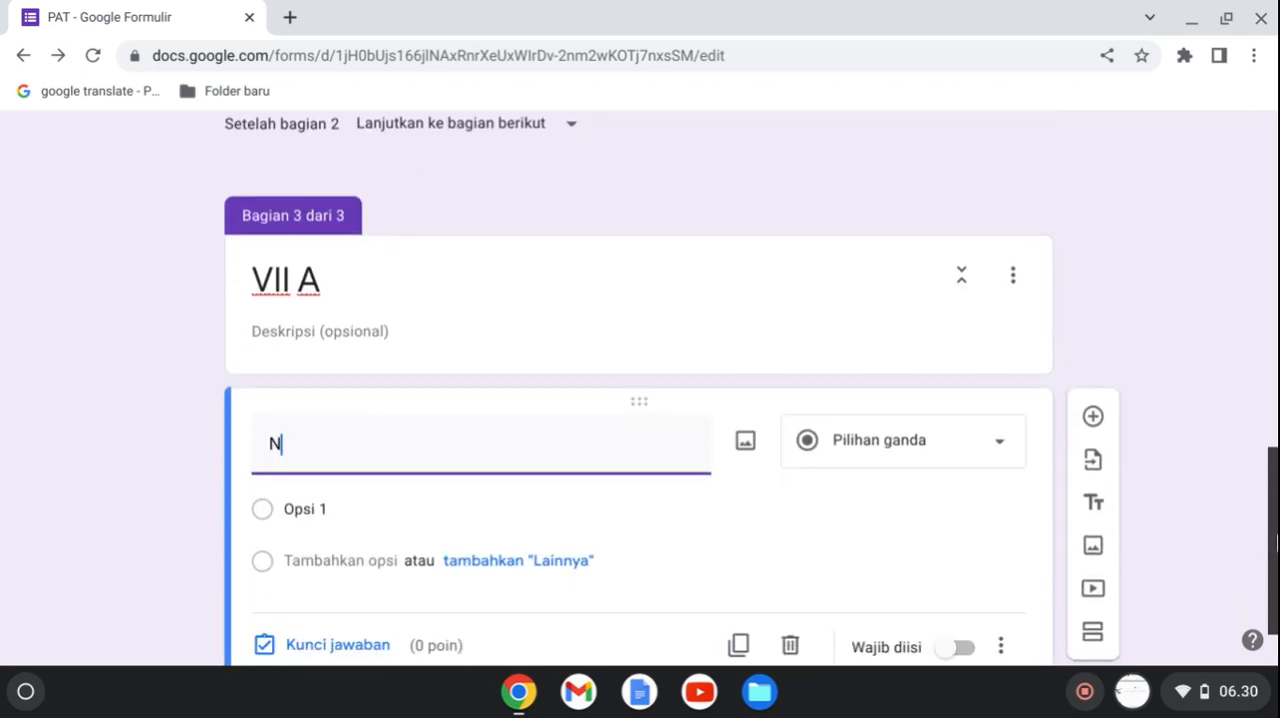
text(AMA )
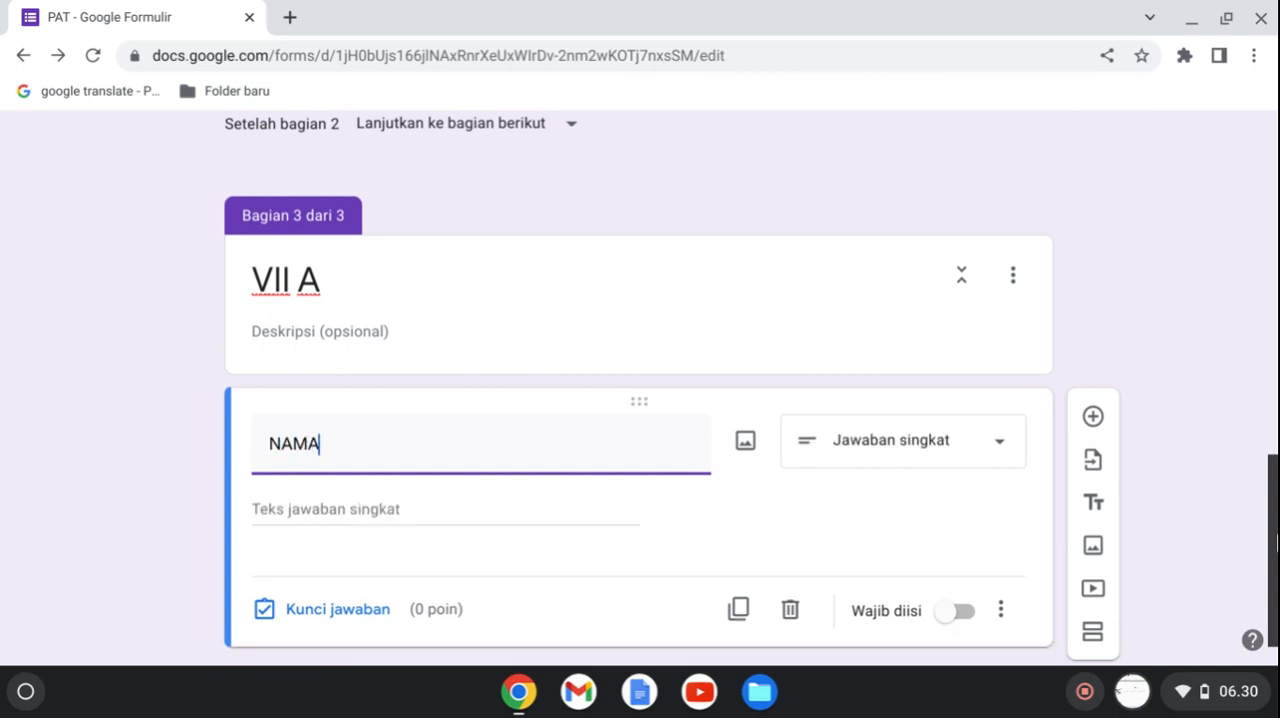
text(SISWA)
click(988, 455)
click(872, 310)
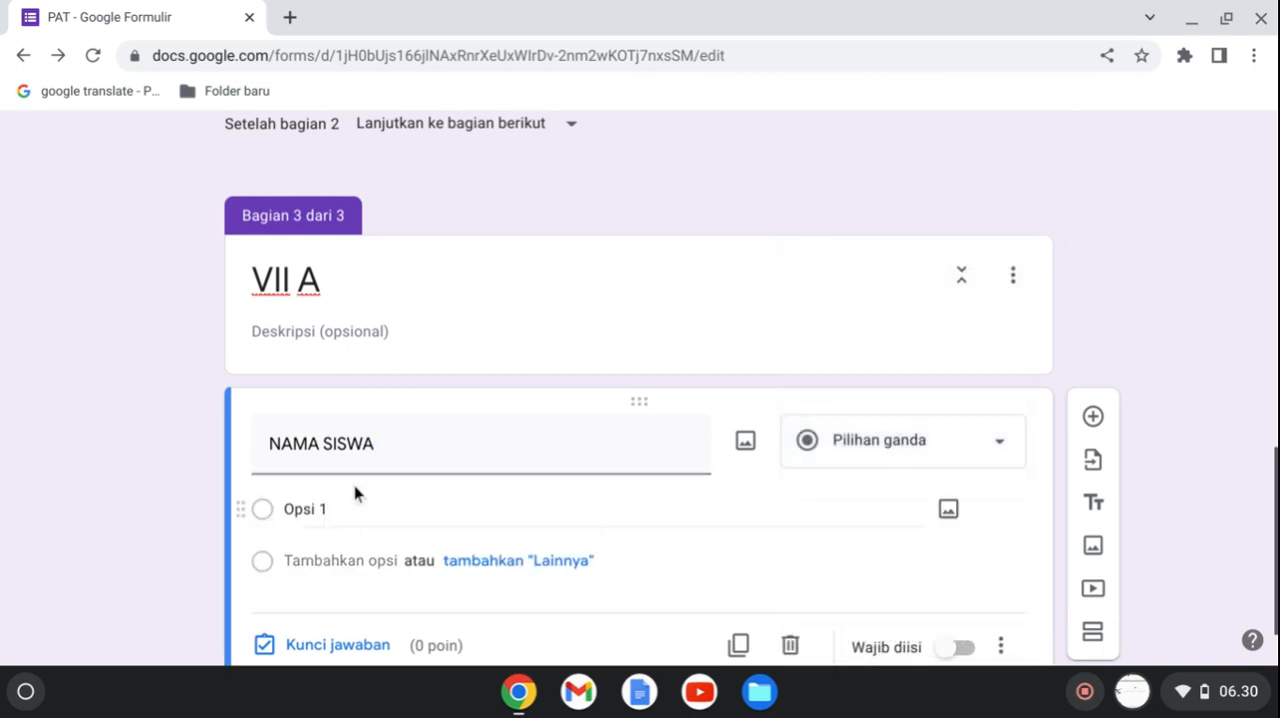
Enter two students' first names as the first two answer options of the VII A section's NAMA SISWA question.
click(353, 518)
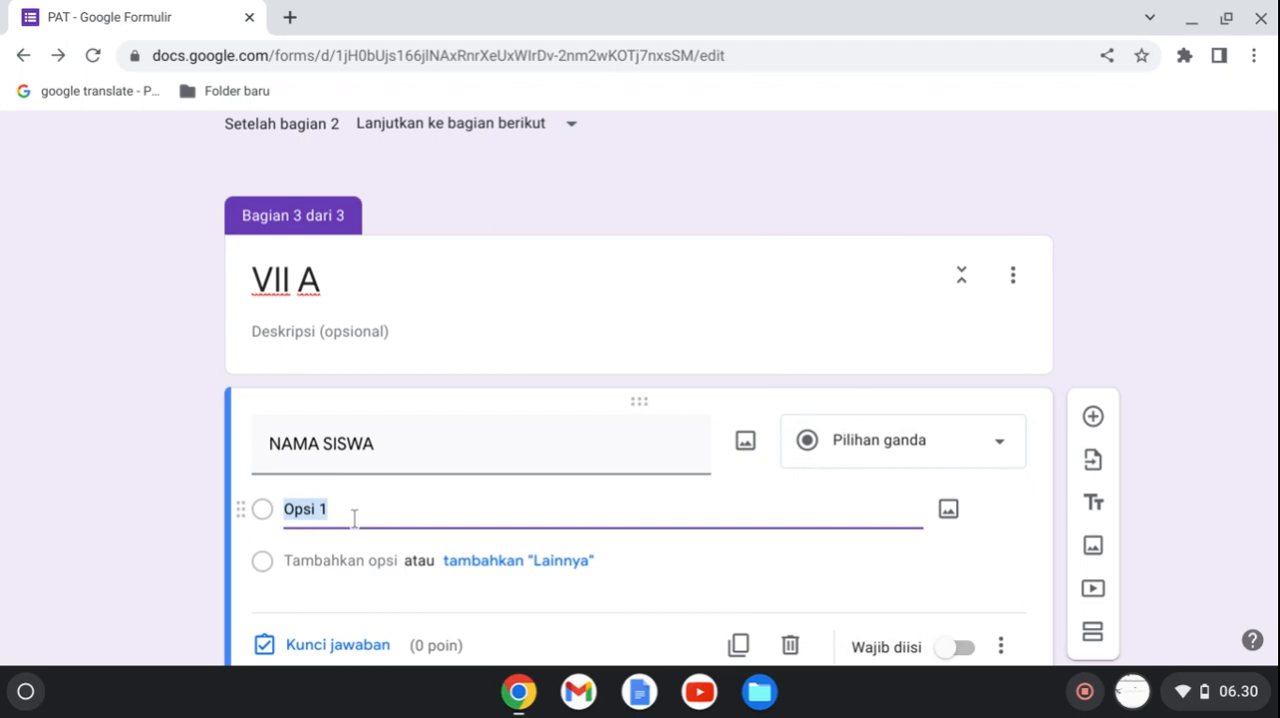
text(AAN)
key(Return)
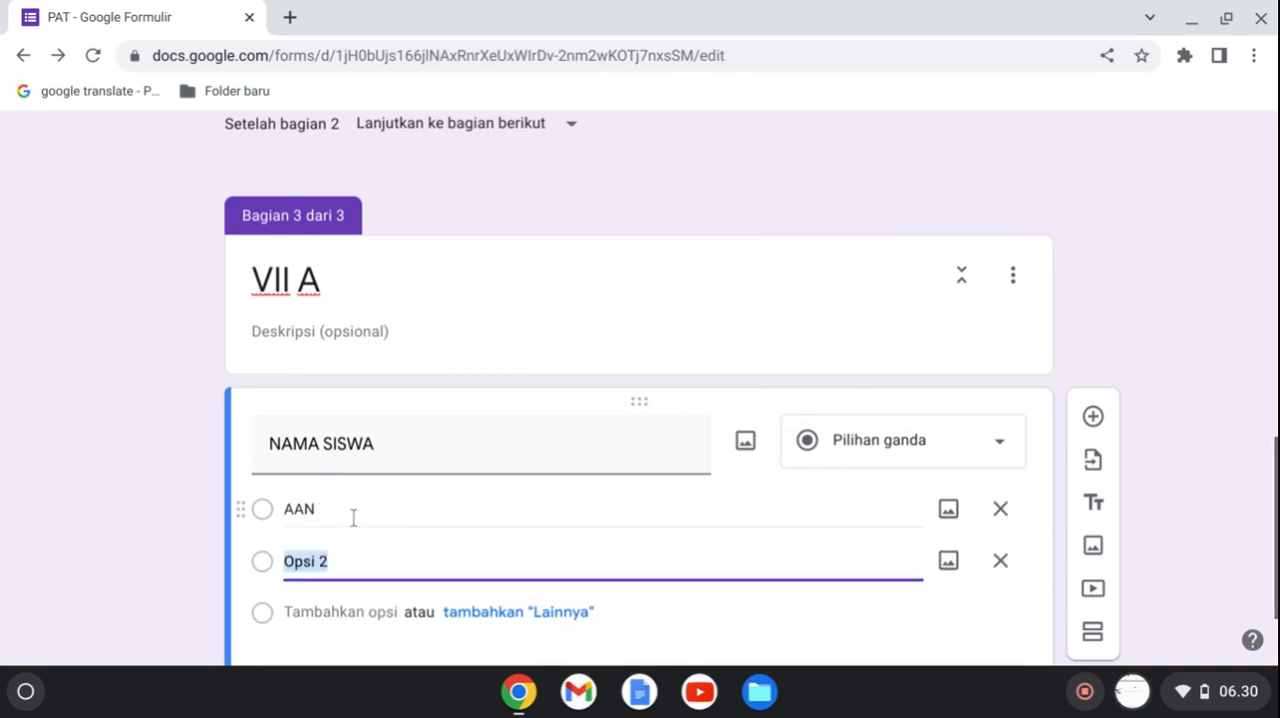
text(A)
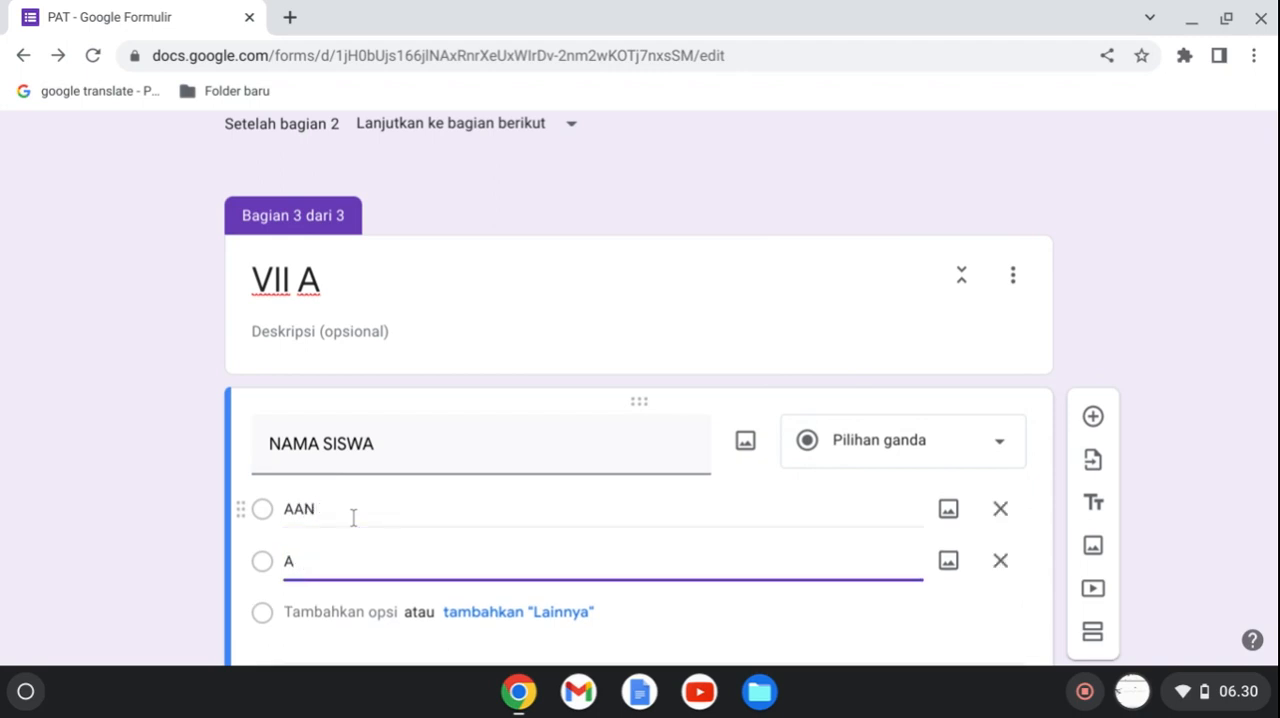
text(NISA)
key(Return)
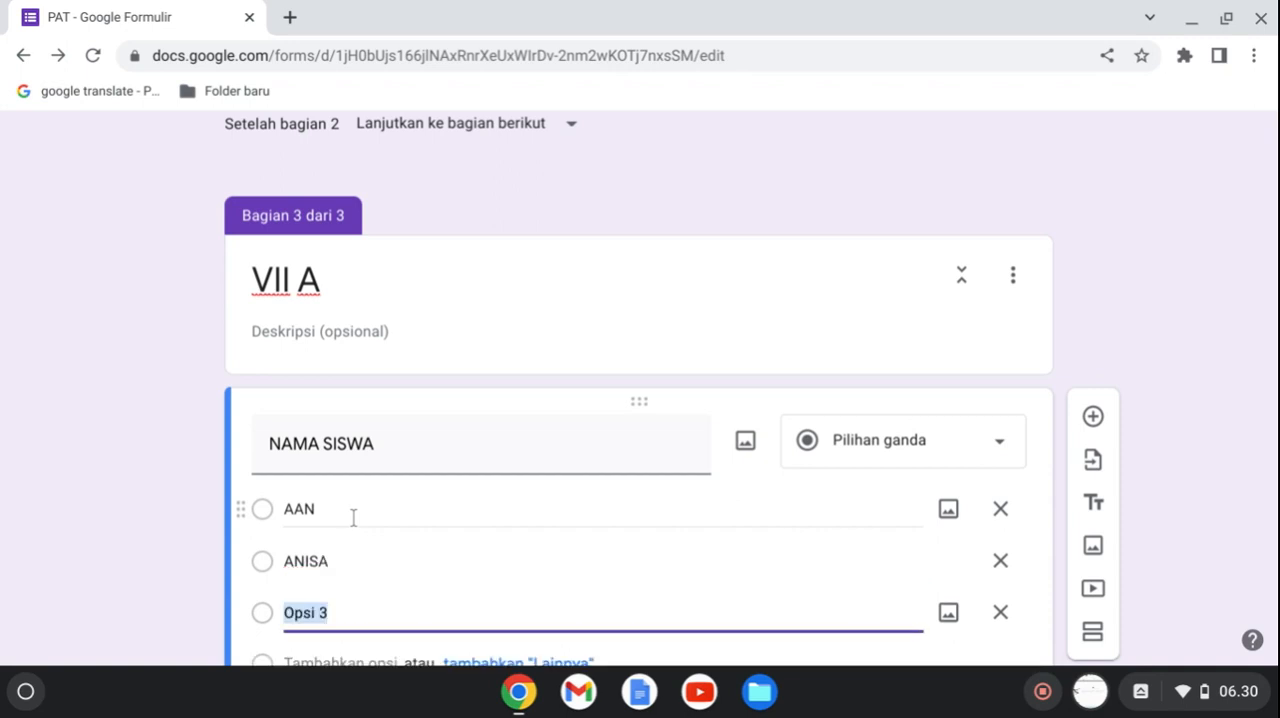
Add three more students' first names as answer options to the VII A section's NAMA SISWA question and make it required.
text(BE)
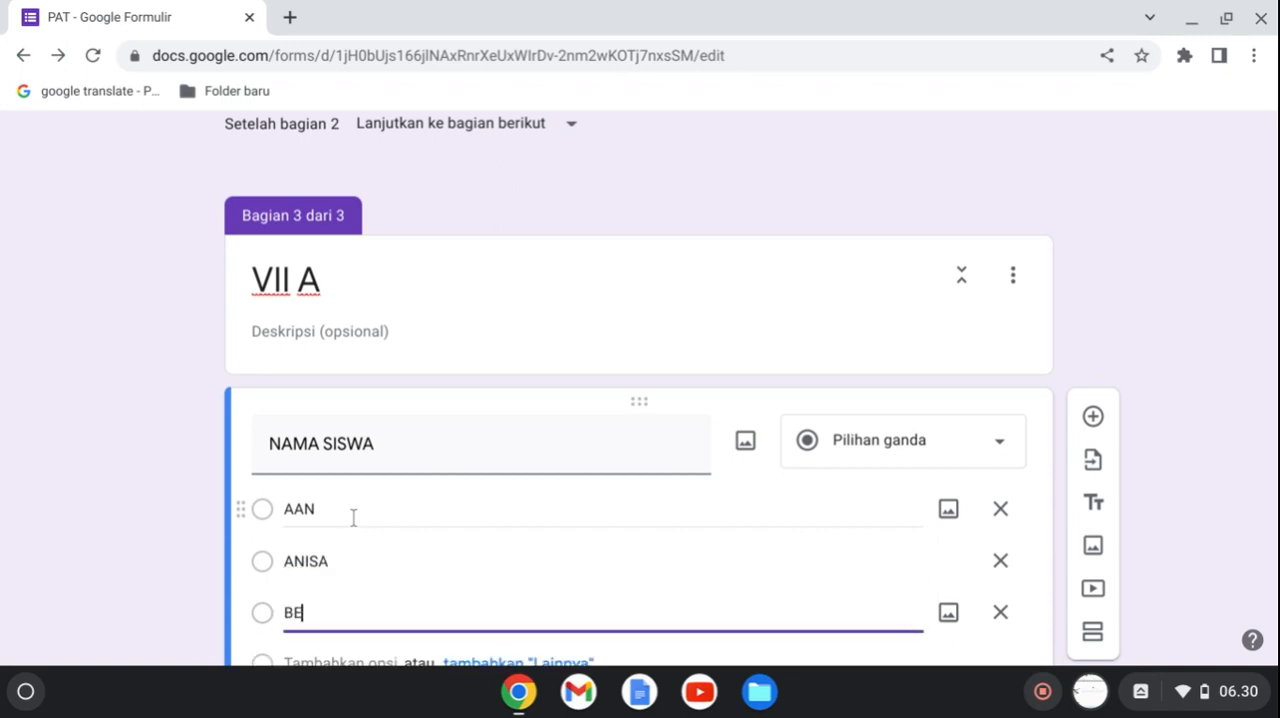
text(NI)
key(Return)
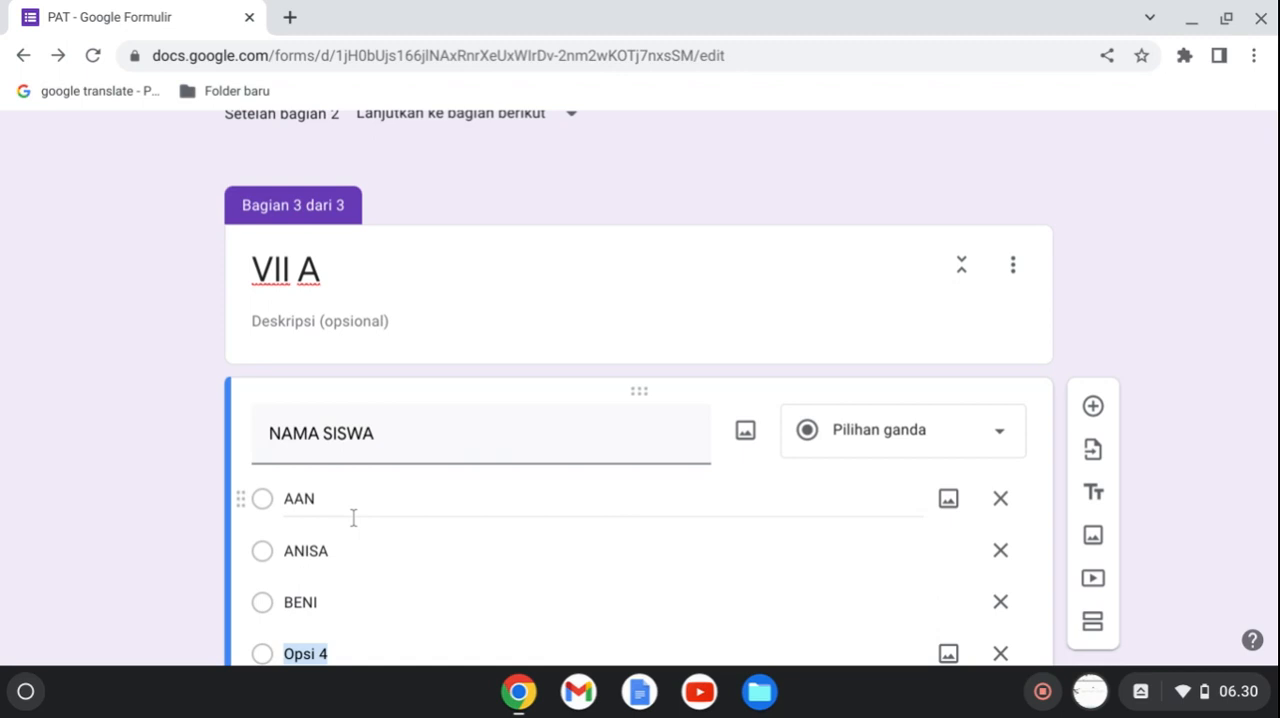
text(CLARA)
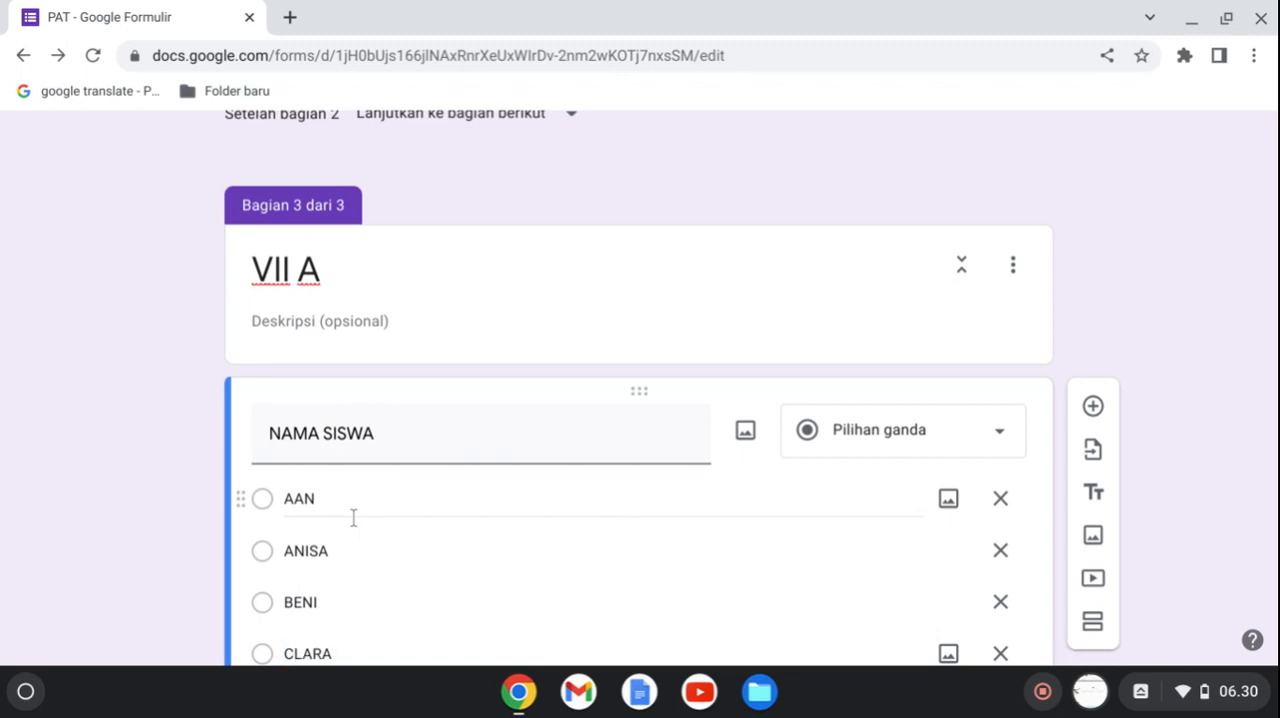
key(Return)
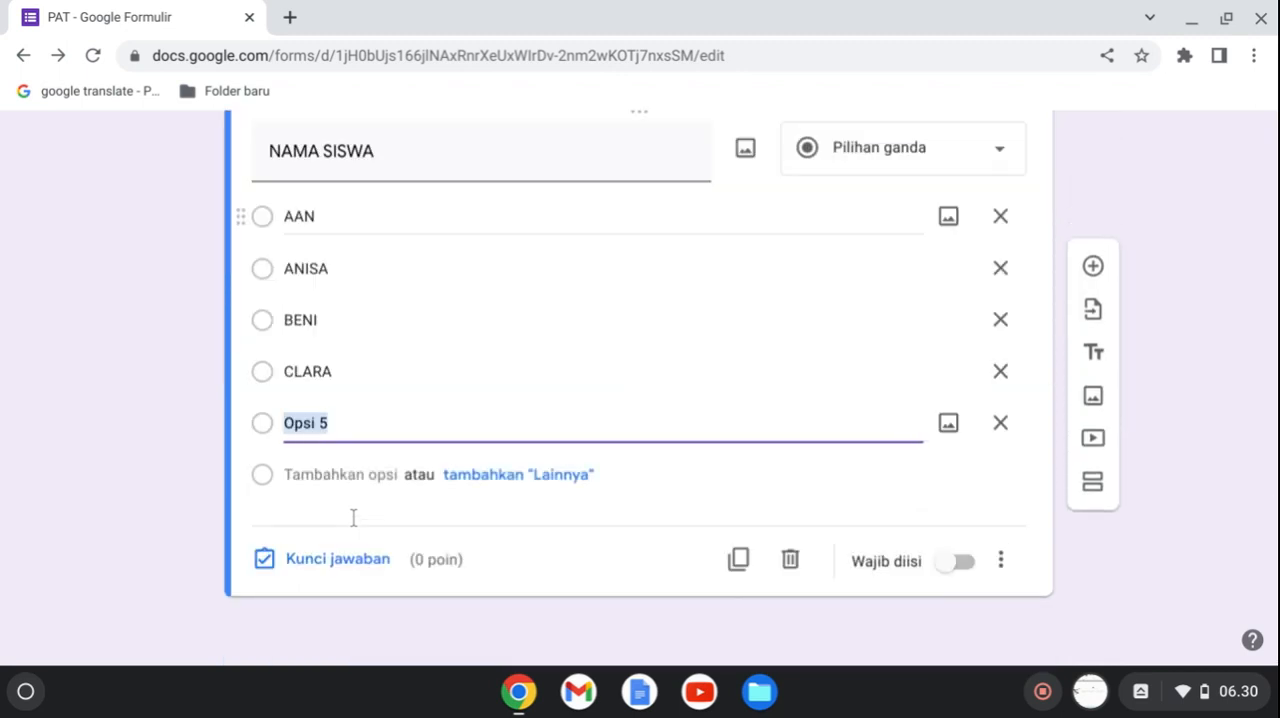
text(DELIA)
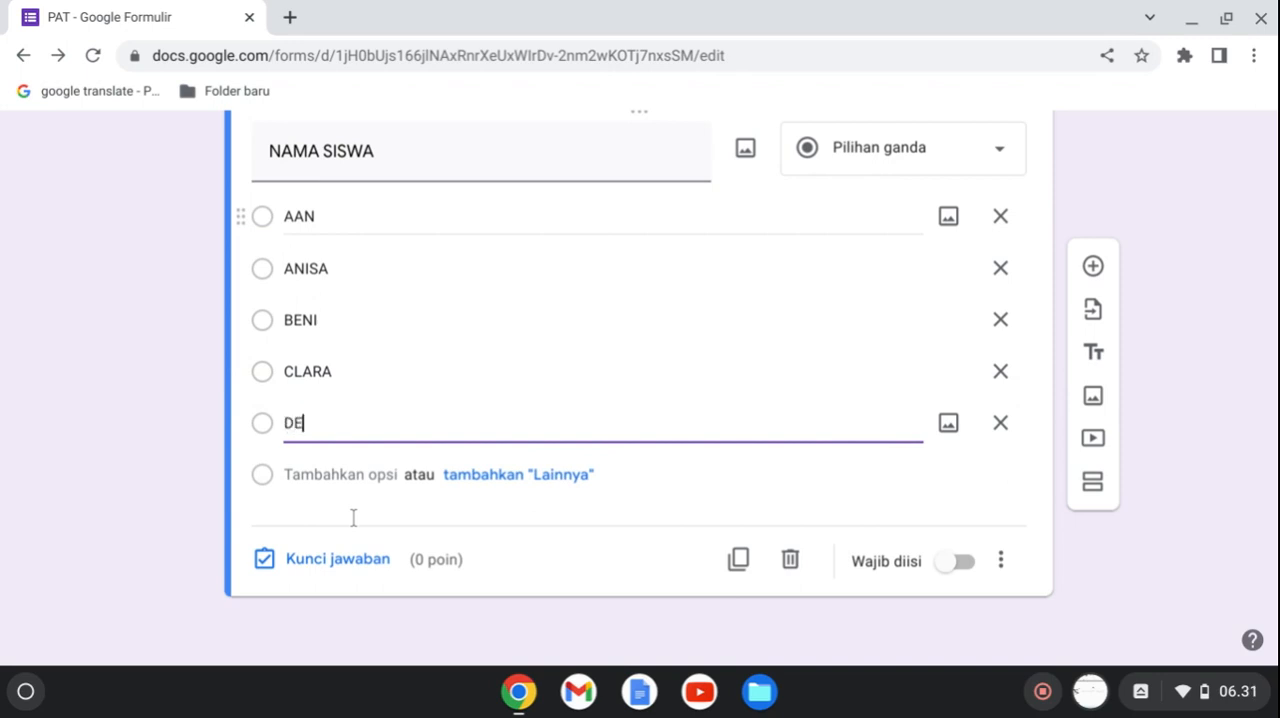
click(965, 566)
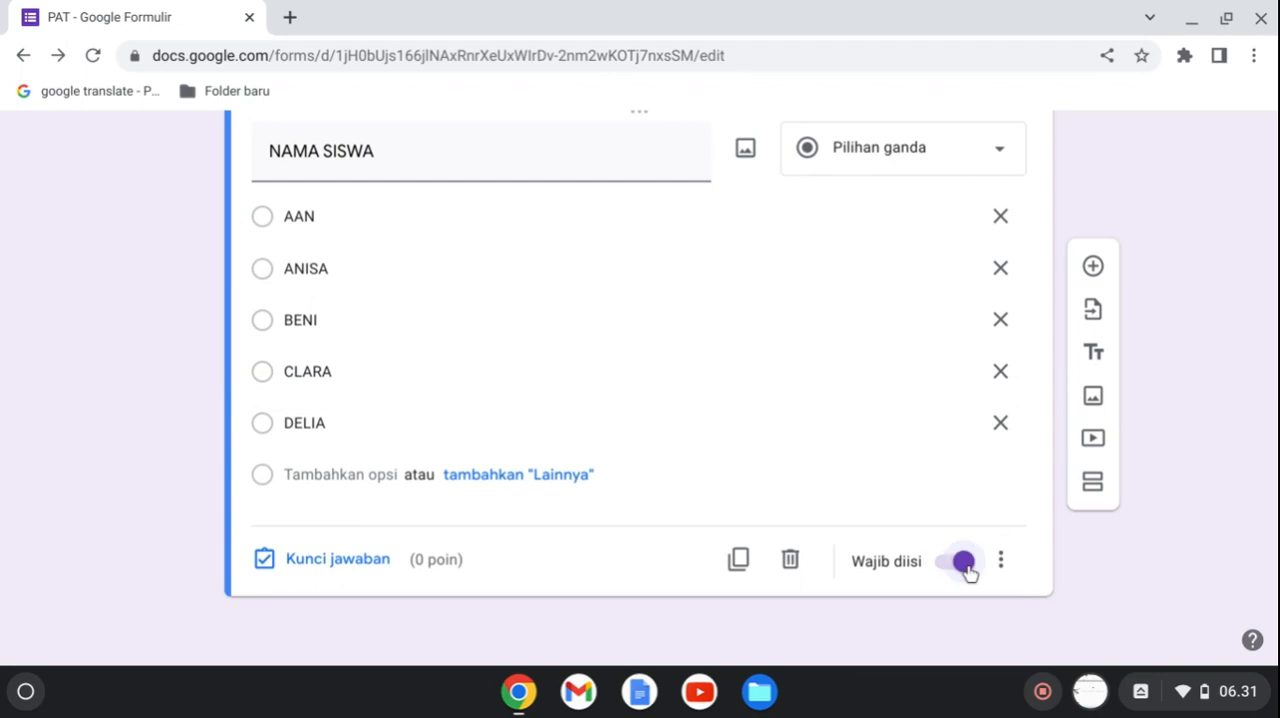
Add a new section after the VII A student name question and title it "VII B".
click(1094, 483)
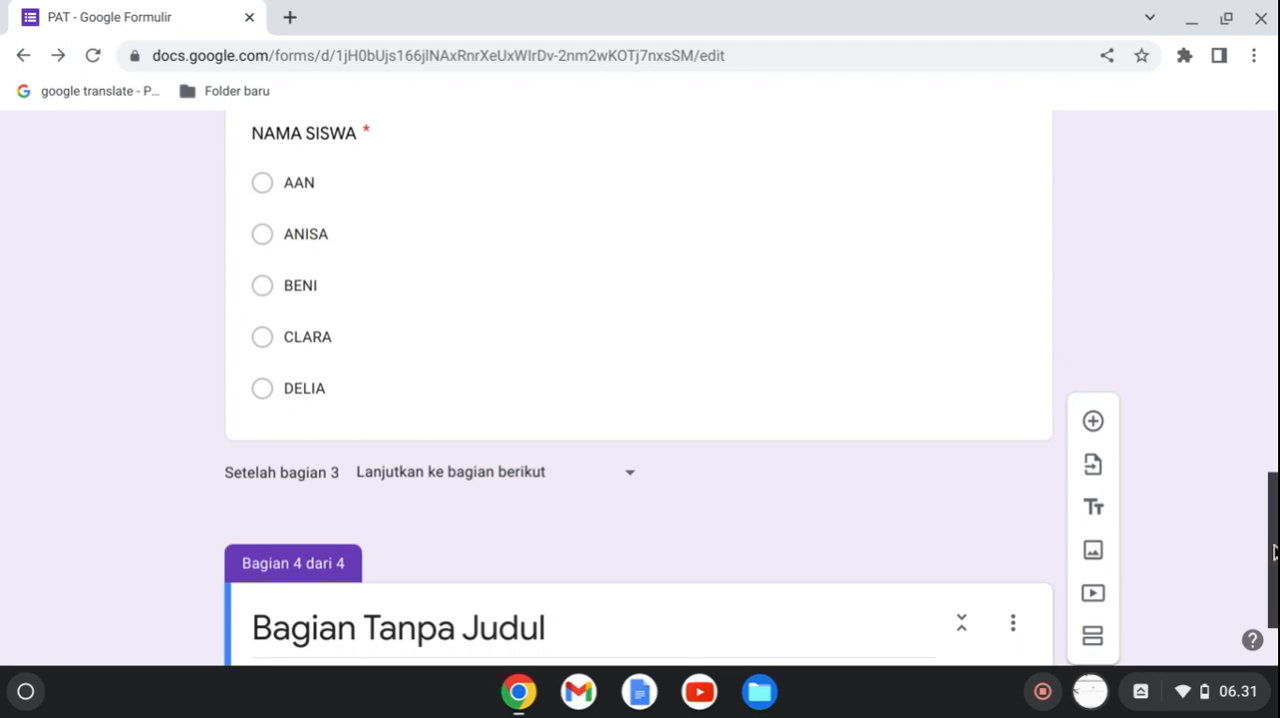
scroll(1274, 552, down, 2)
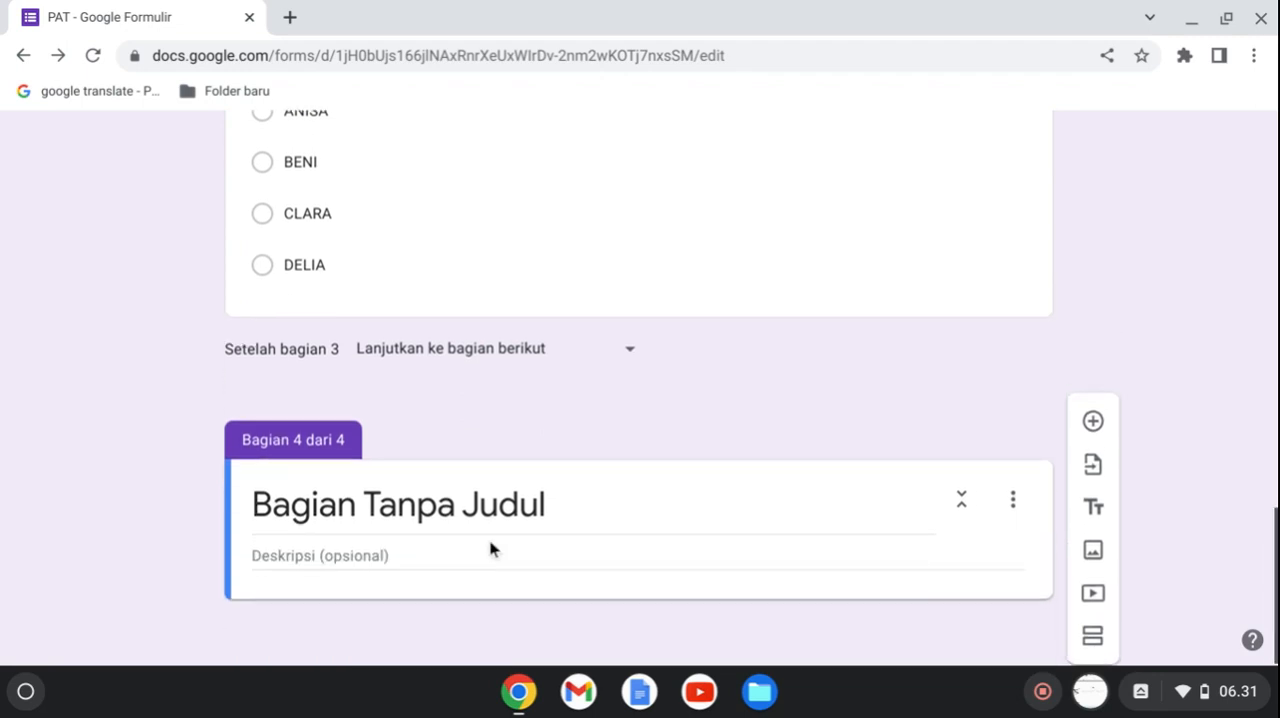
drag(566, 497, 268, 473)
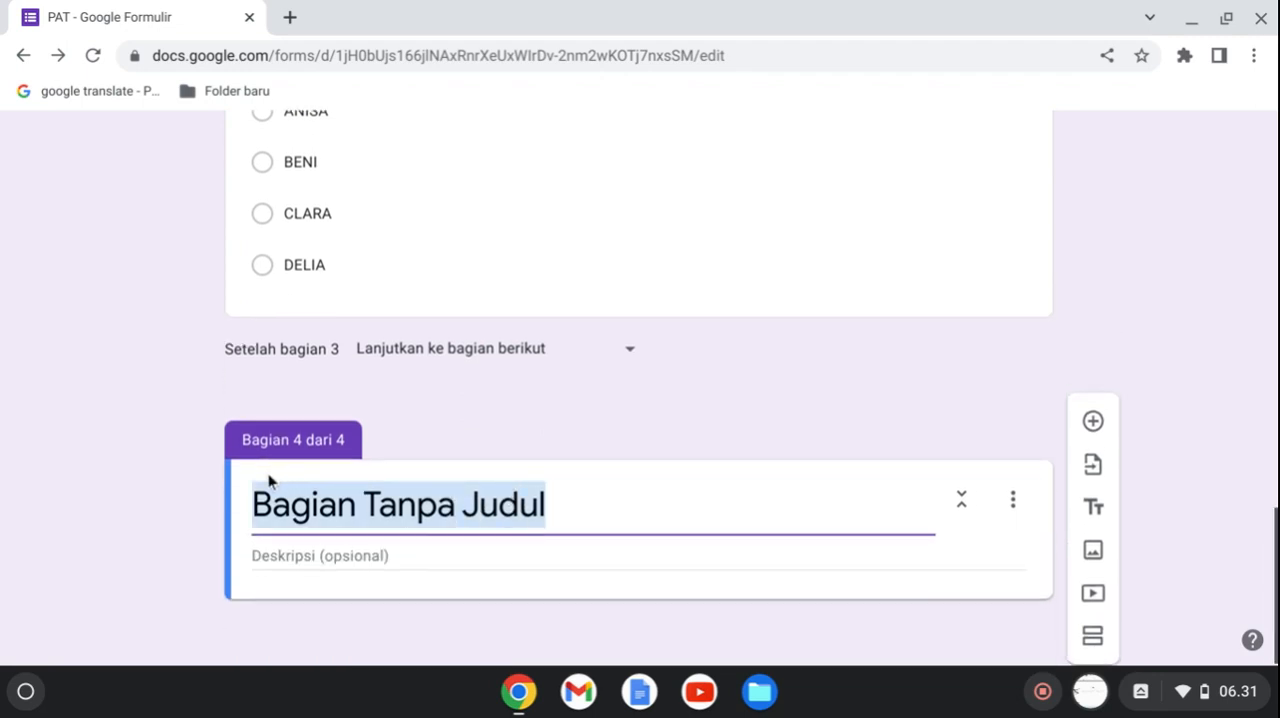
text(VII )
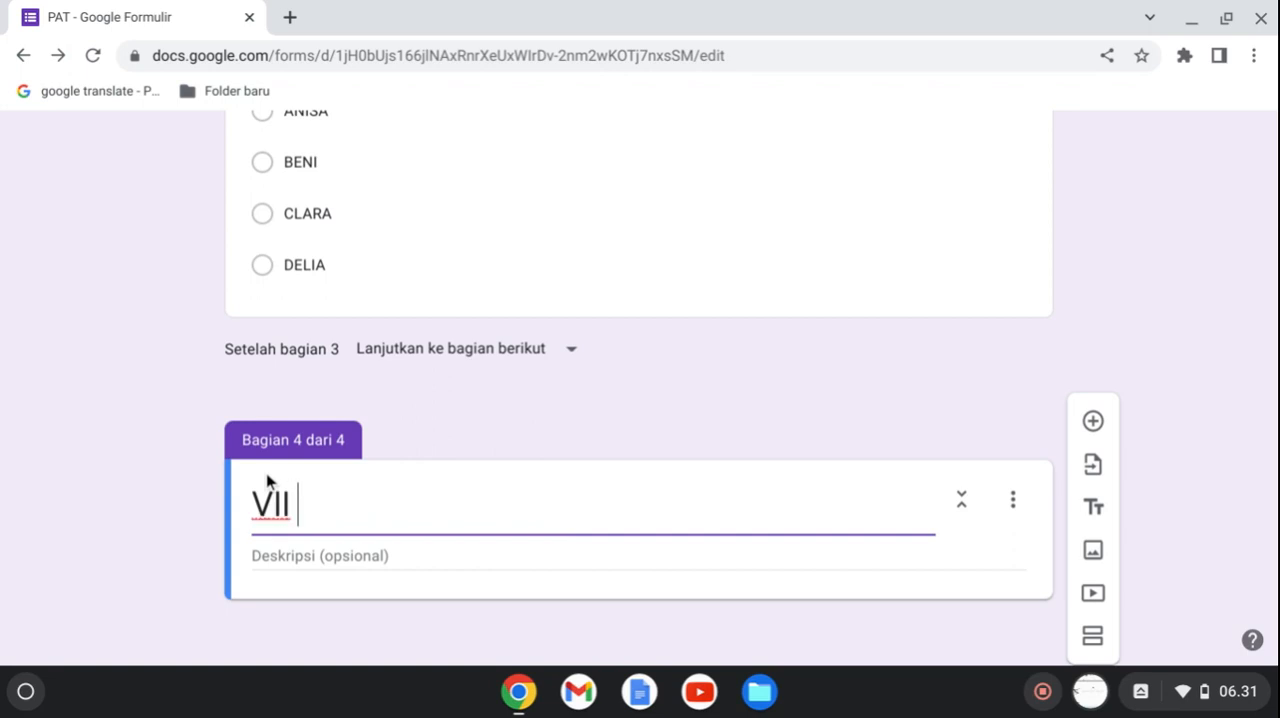
text(B)
Add a question to the VII B section and title it "NAMA SISWA".
click(1093, 422)
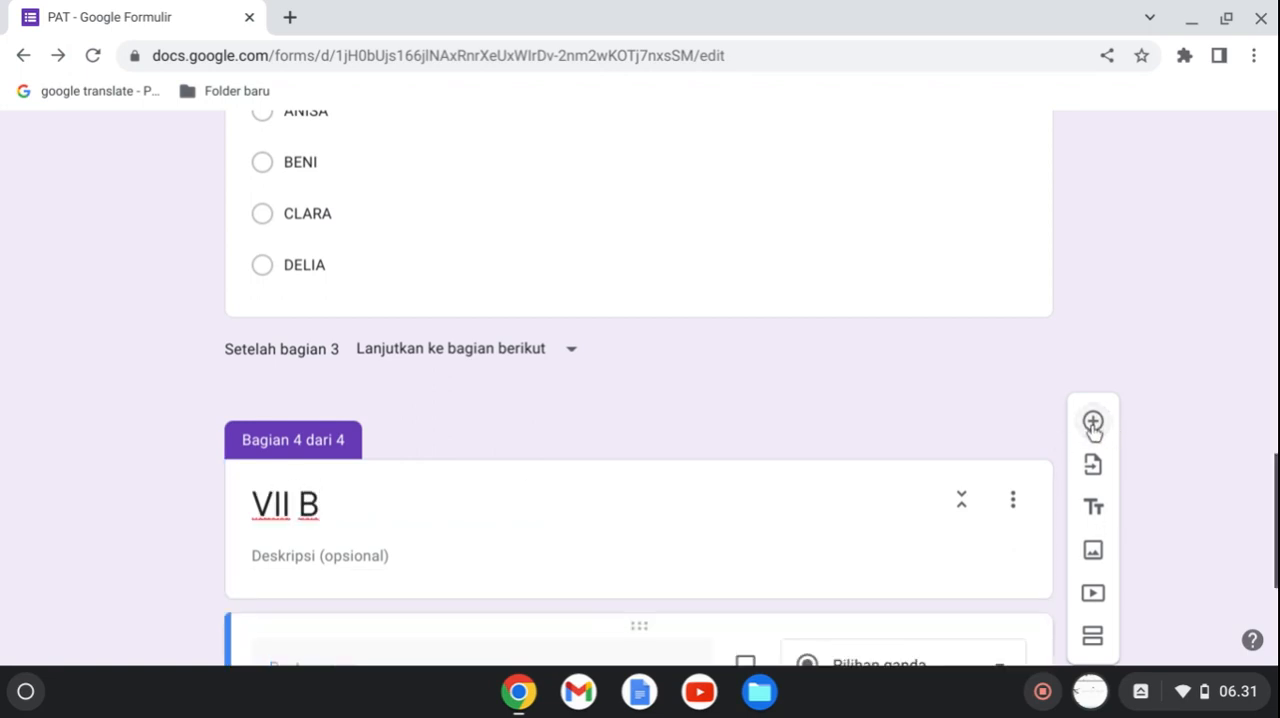
drag(1277, 509, 1277, 578)
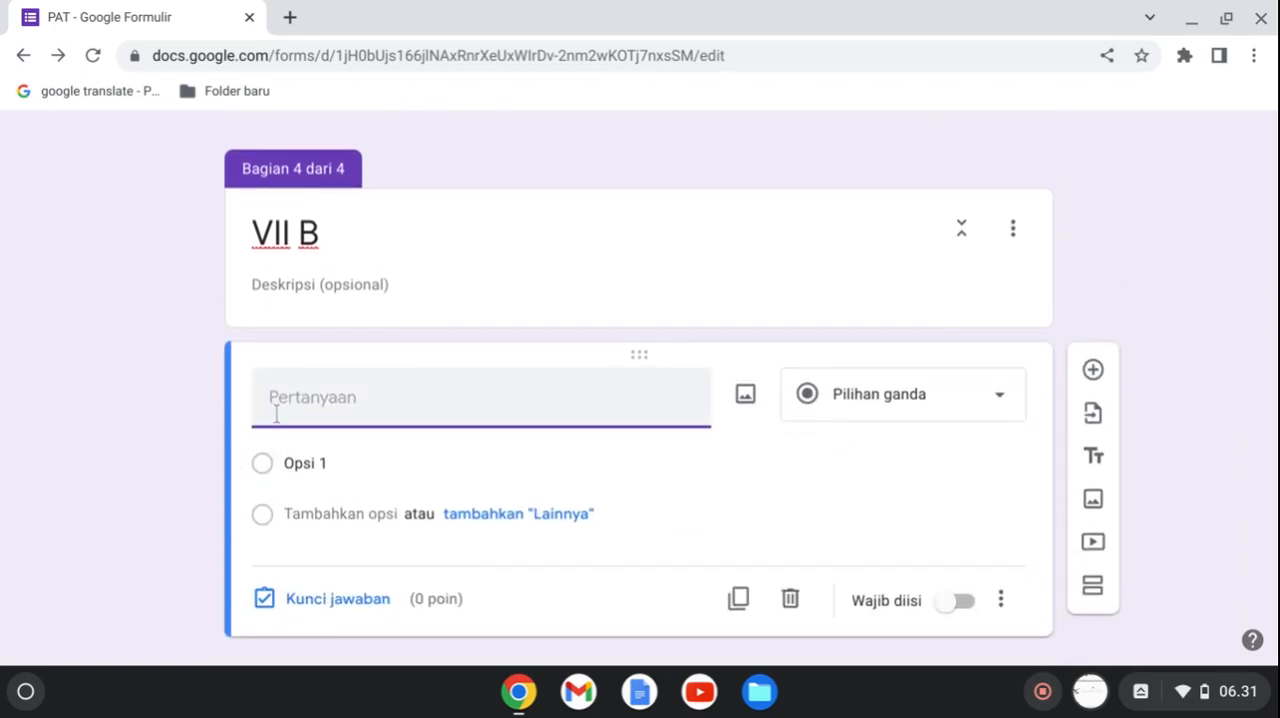
text(n)
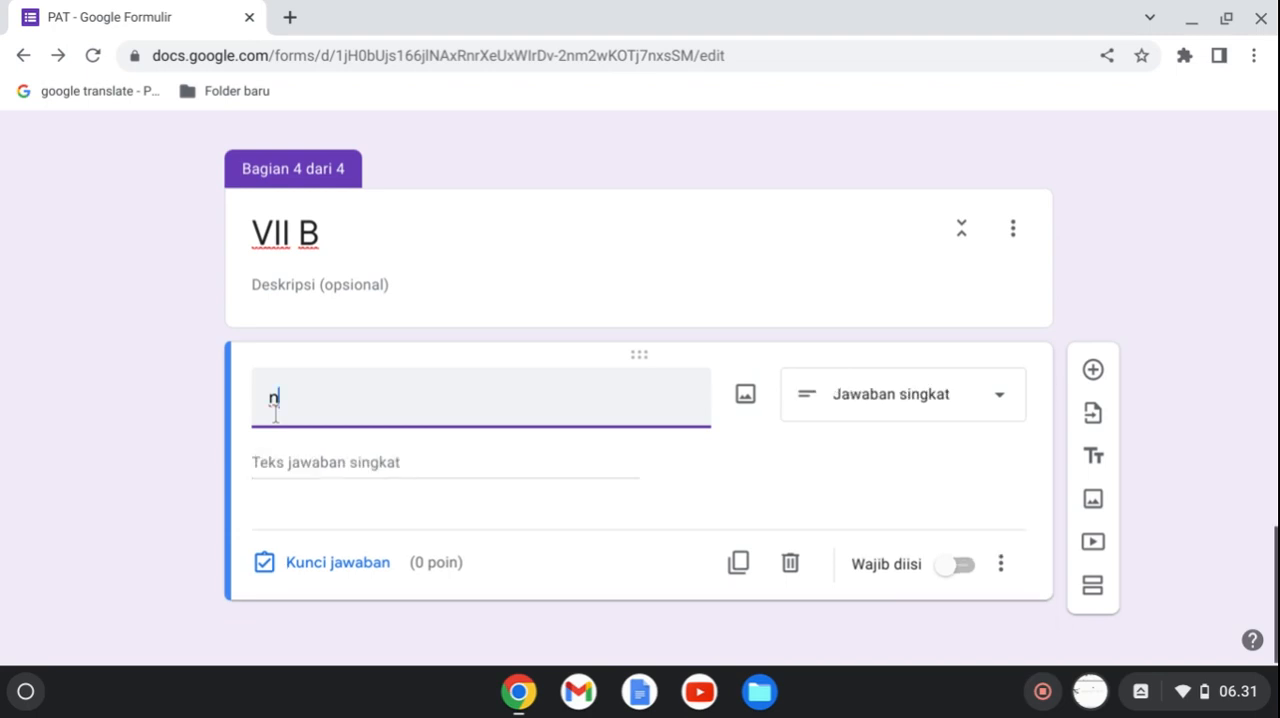
key(BackSpace)
text(NAMA SISWA)
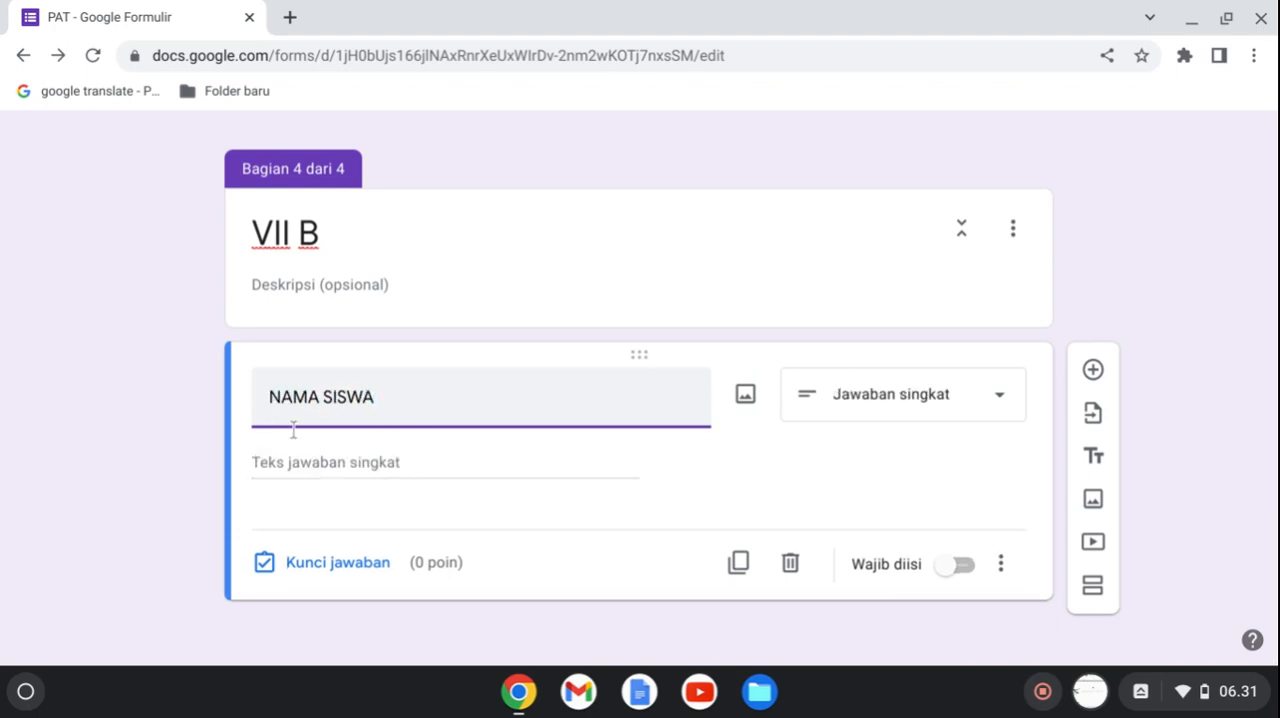
Change the VII B section's NAMA SISWA question to Pilihan ganda and enter three students' first names as its first options.
click(944, 414)
click(835, 300)
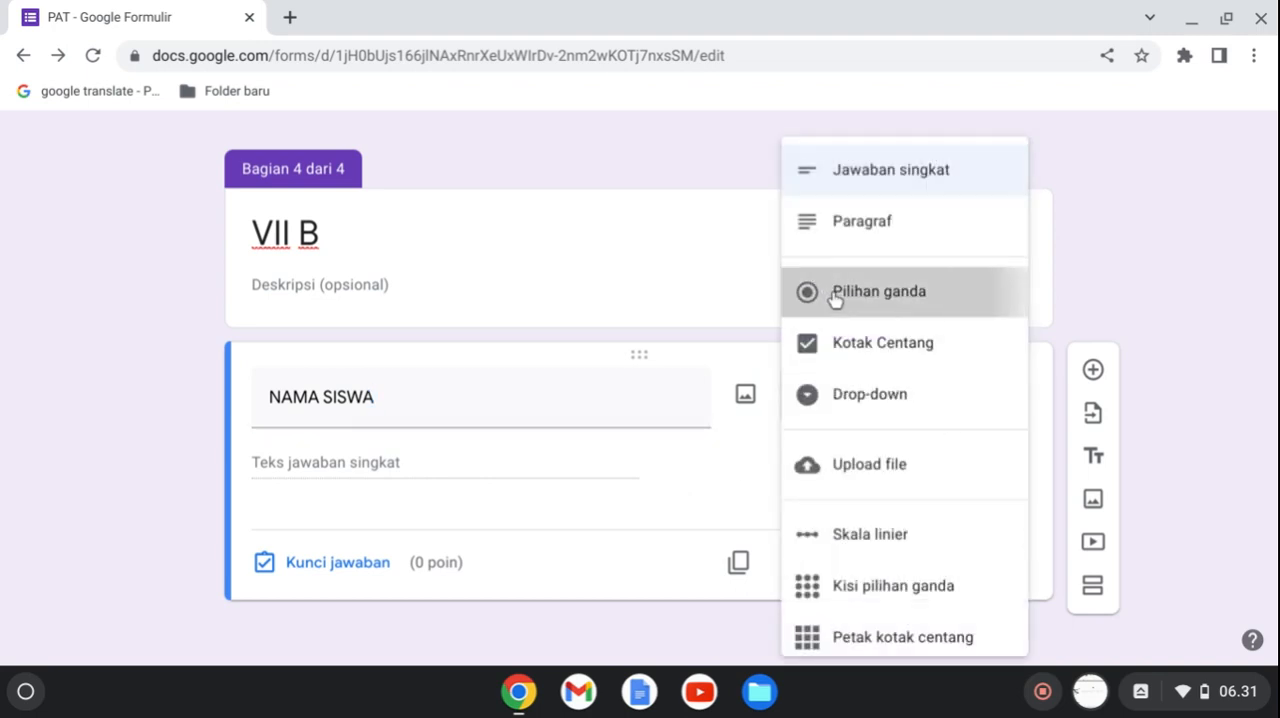
click(335, 463)
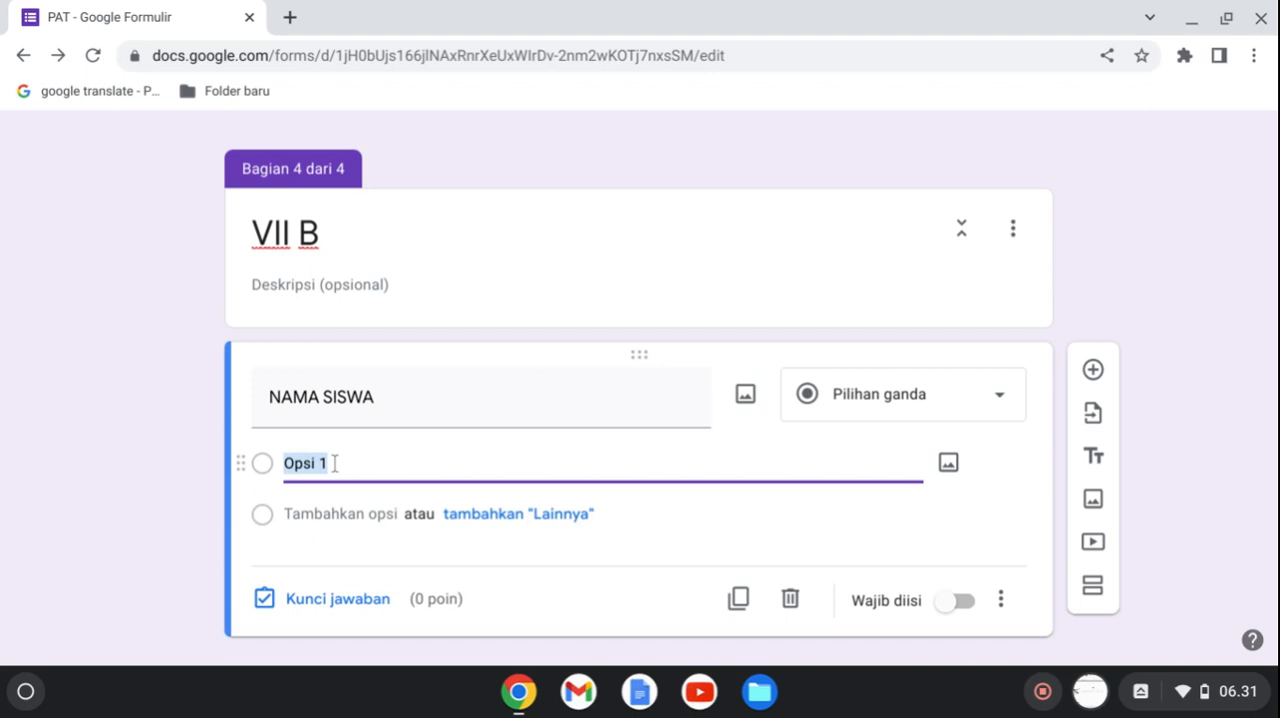
text(ANDRI)
key(Return)
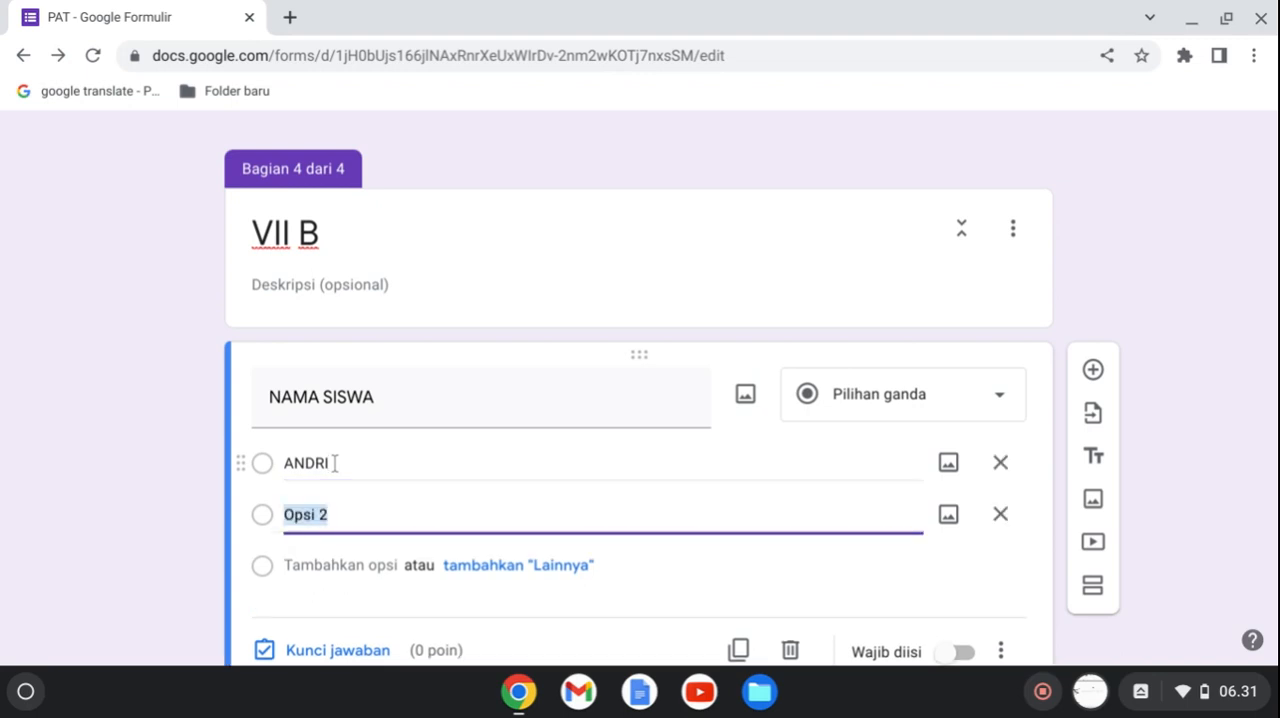
text(ALISA)
key(Return)
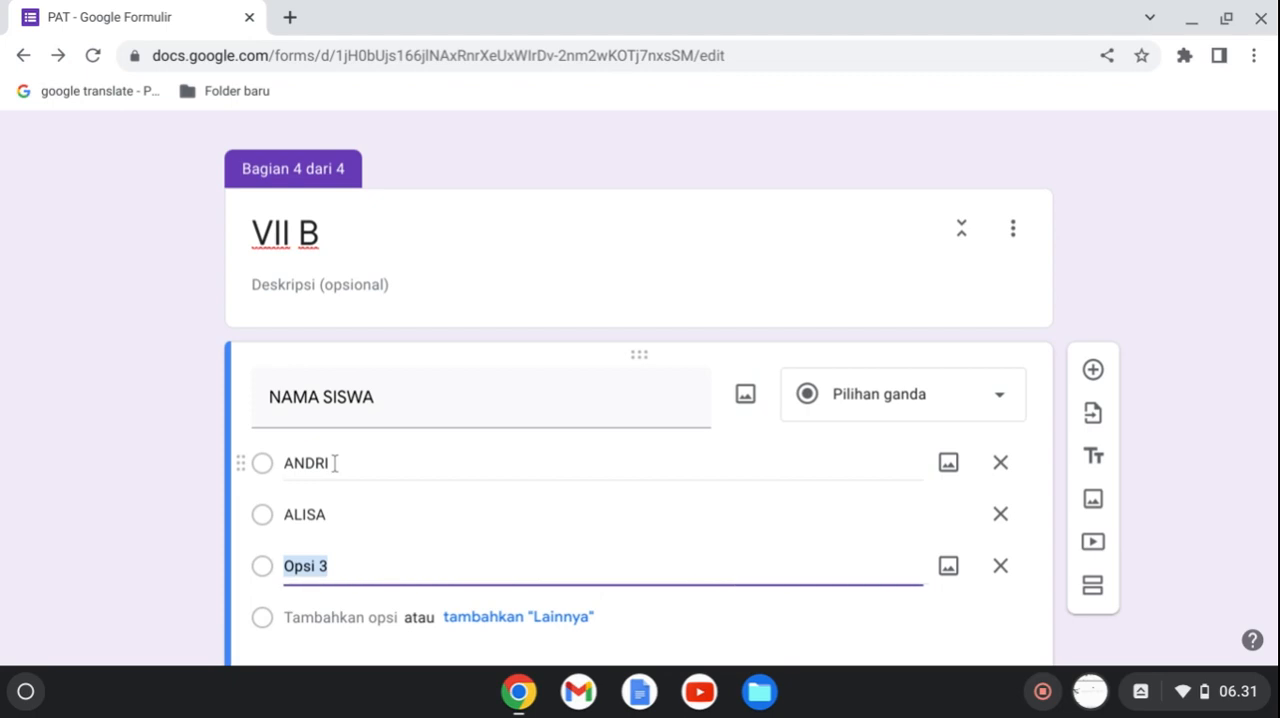
text(BRIAN)
key(Return)
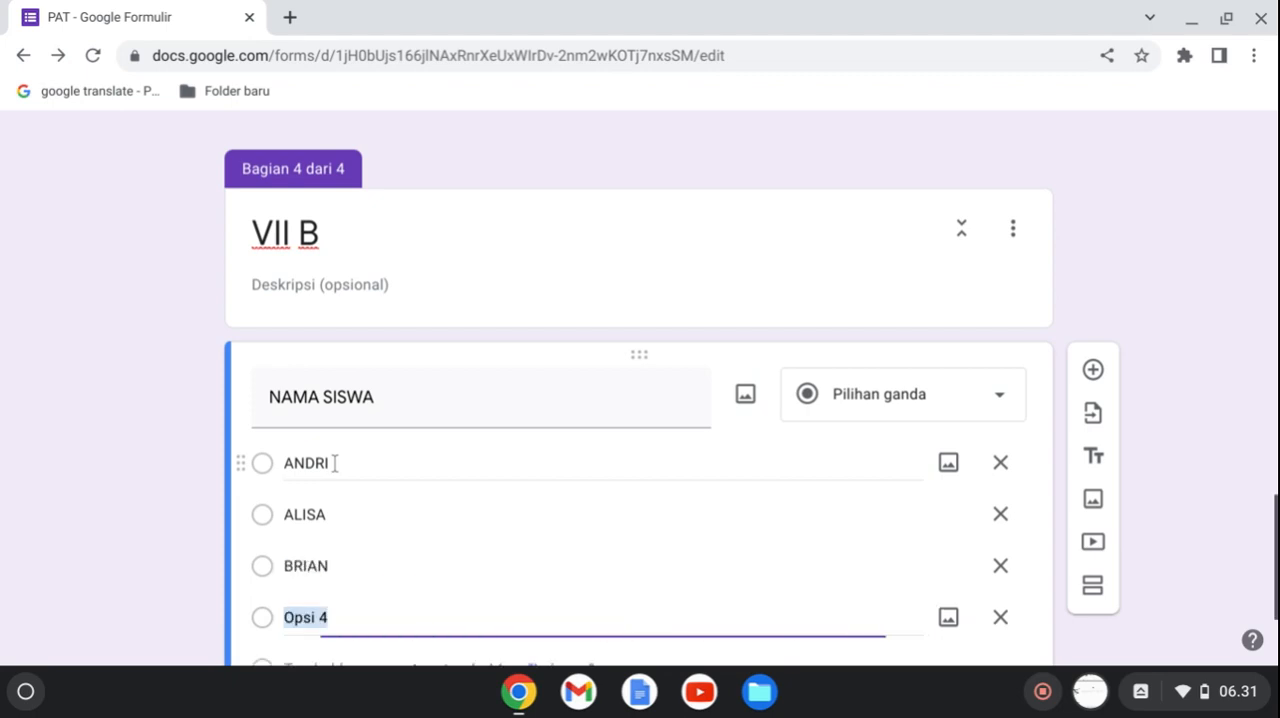
Enter three students' first names as the fourth to sixth answer options of the VII B section's NAMA SISWA question.
text(CHIKA)
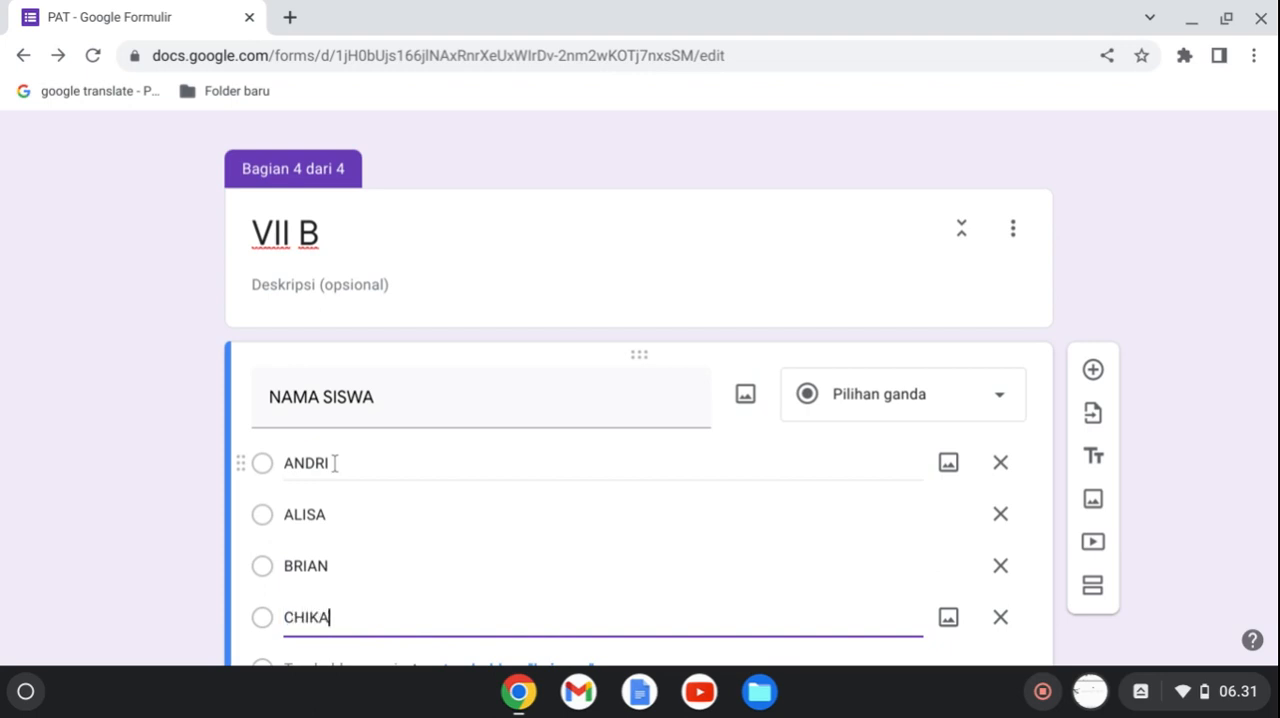
key(Return)
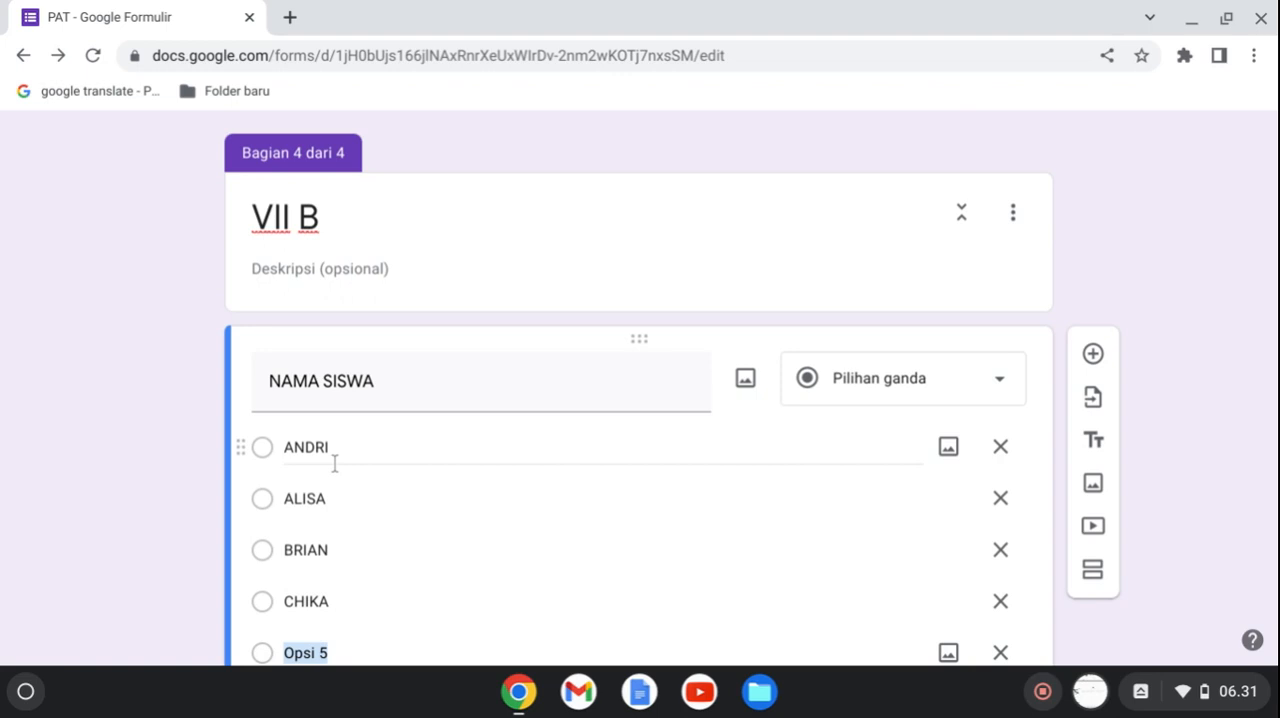
text(DESI)
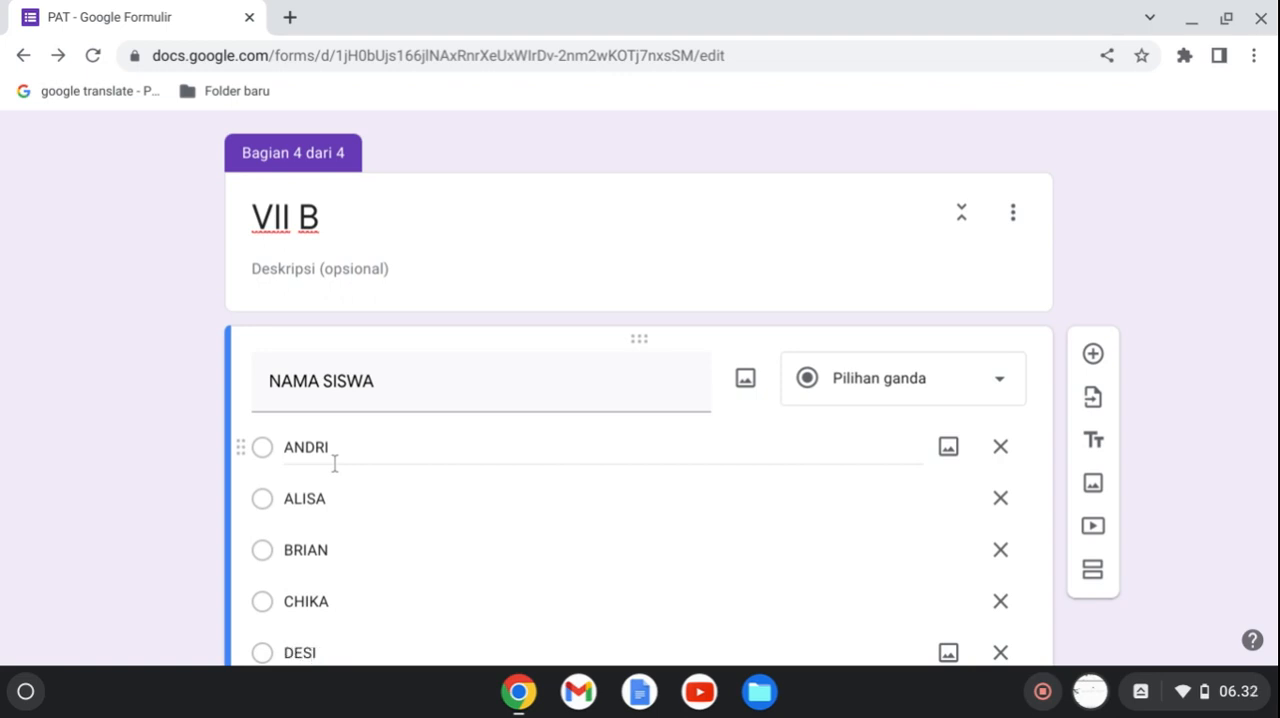
key(Return)
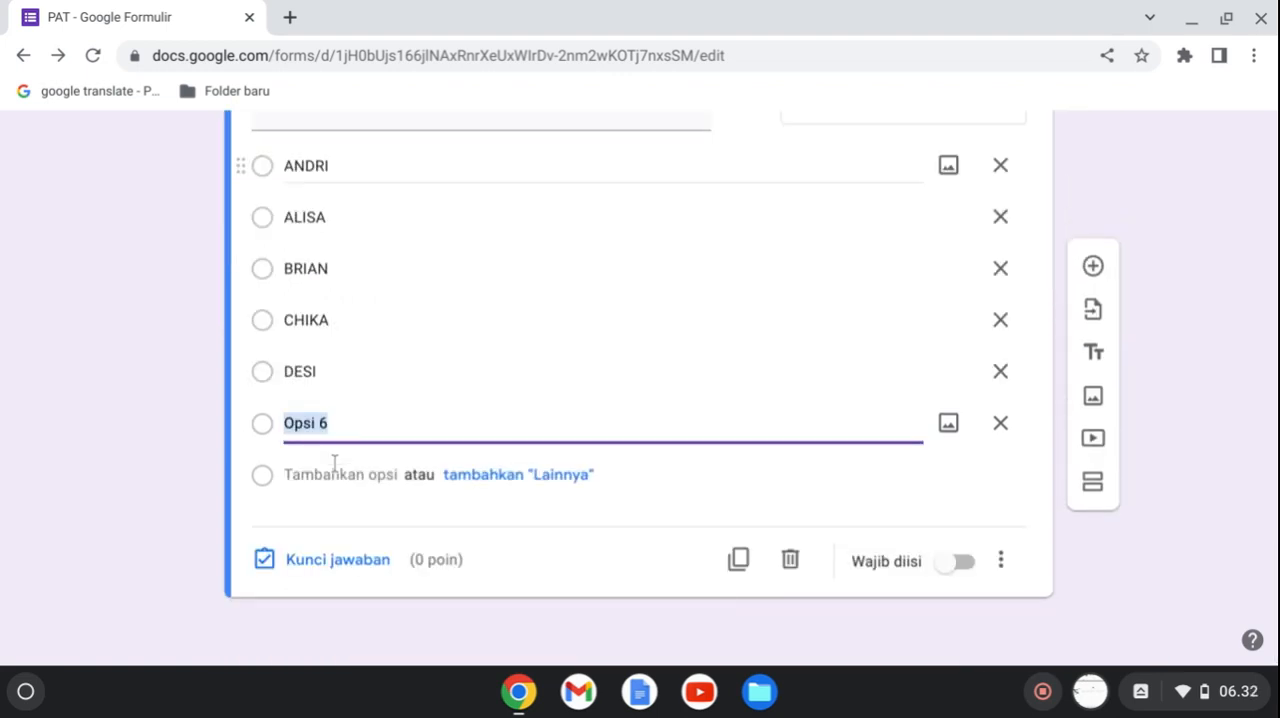
text(ELA)
key(Return)
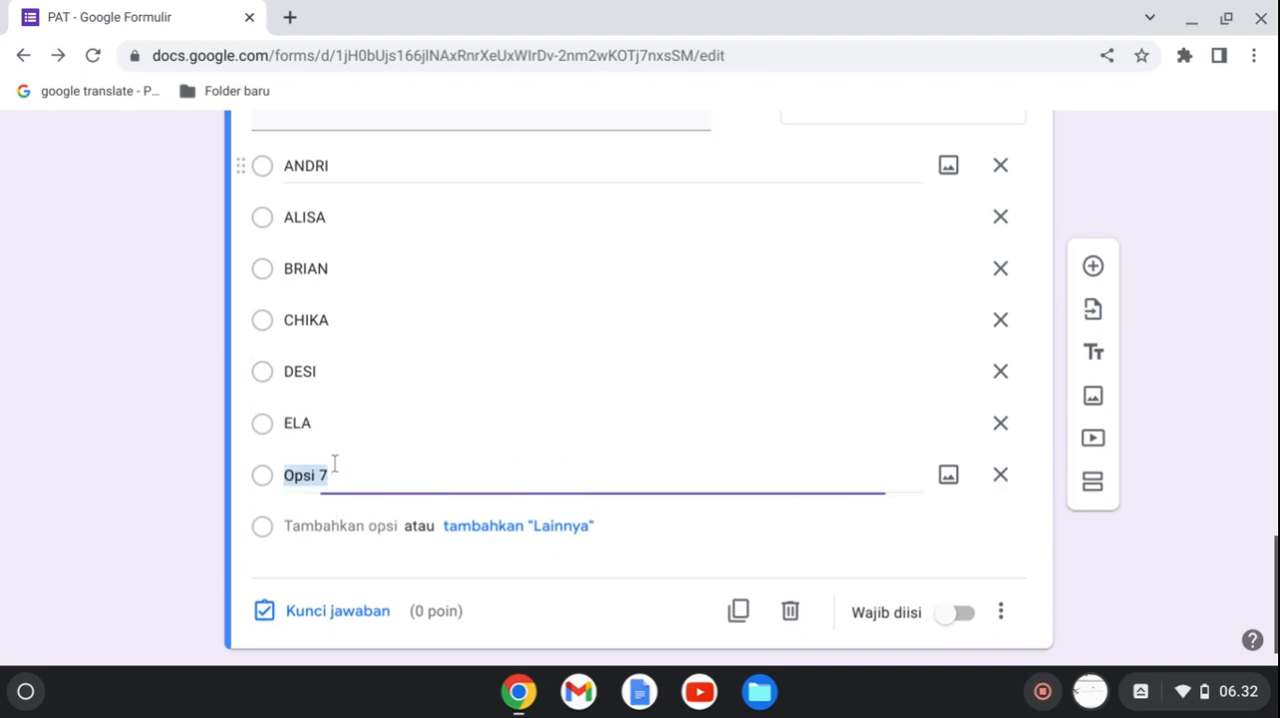
Add two more students' first names as answer options to the VII B section's NAMA SISWA question and make it required.
text(F)
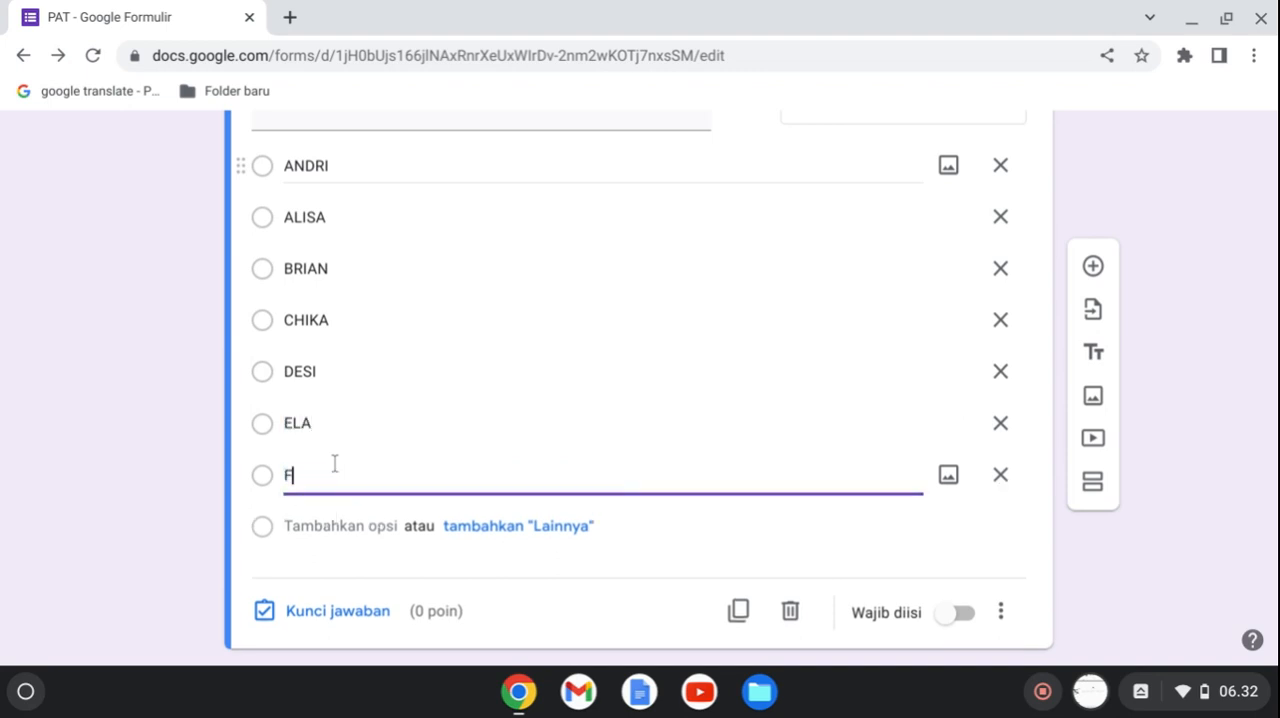
text(ERDI)
key(Return)
text(FRA)
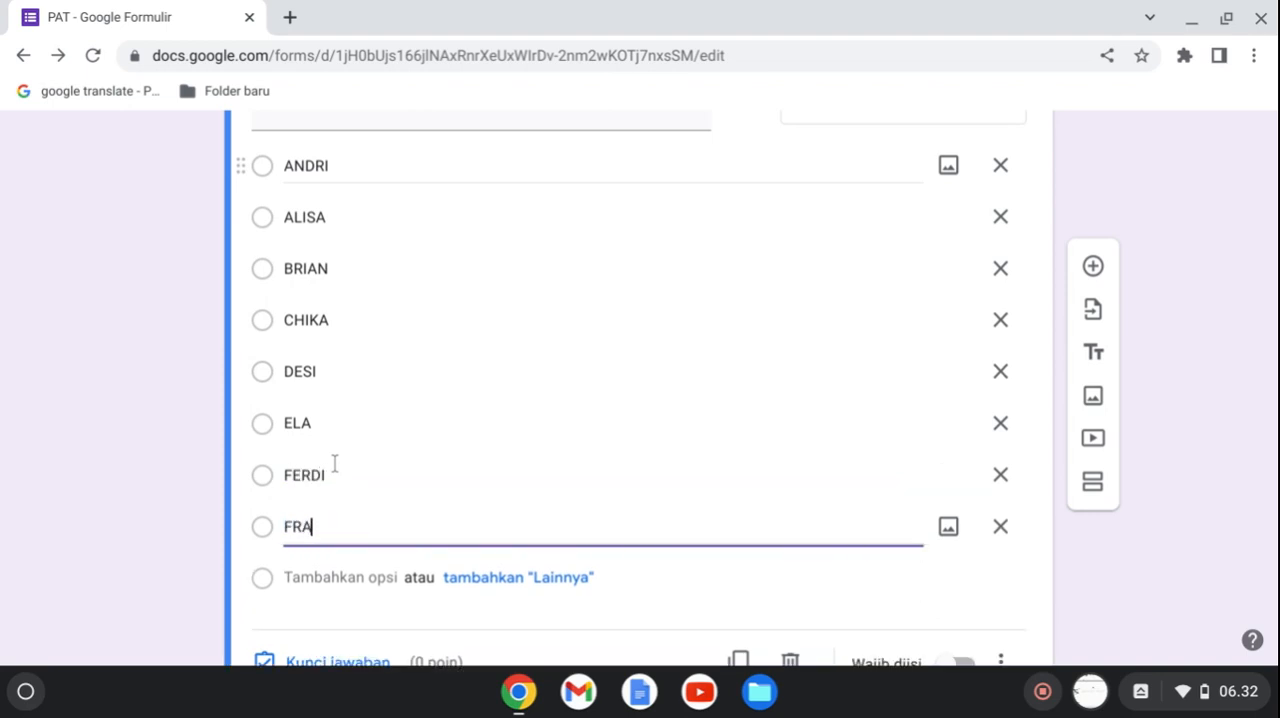
text(NSISKA)
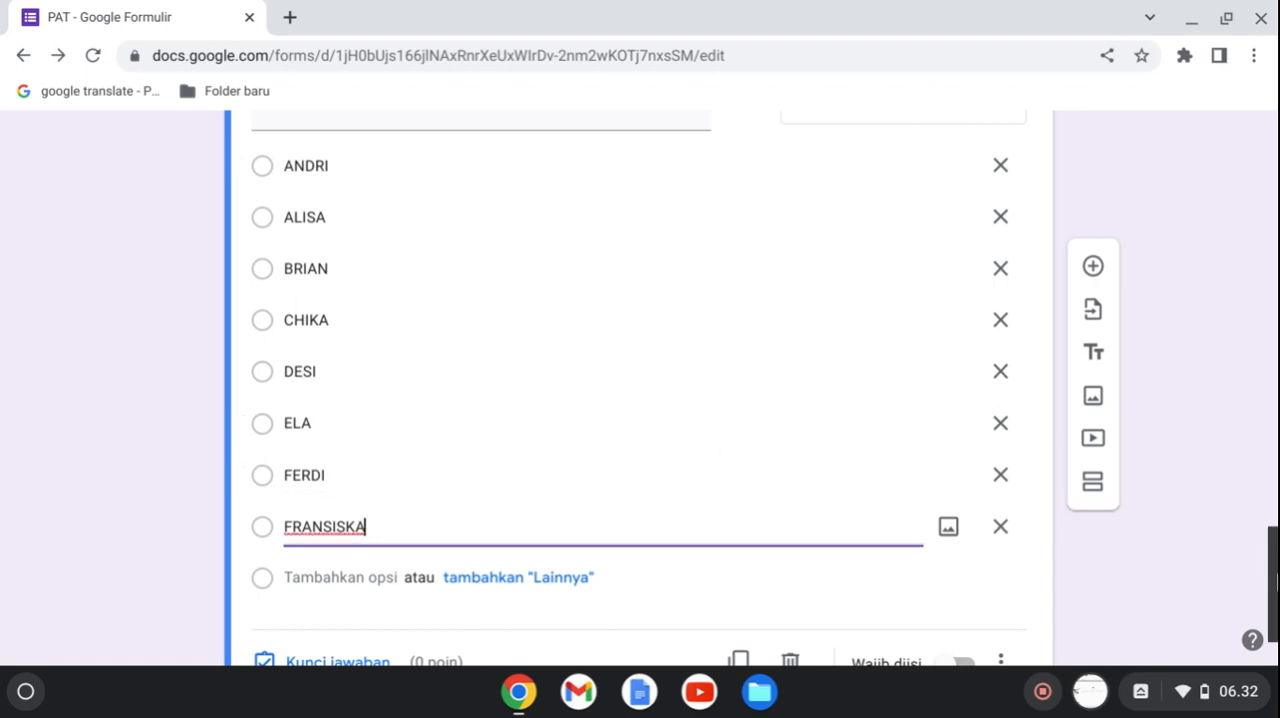
scroll(965, 575, down, 2)
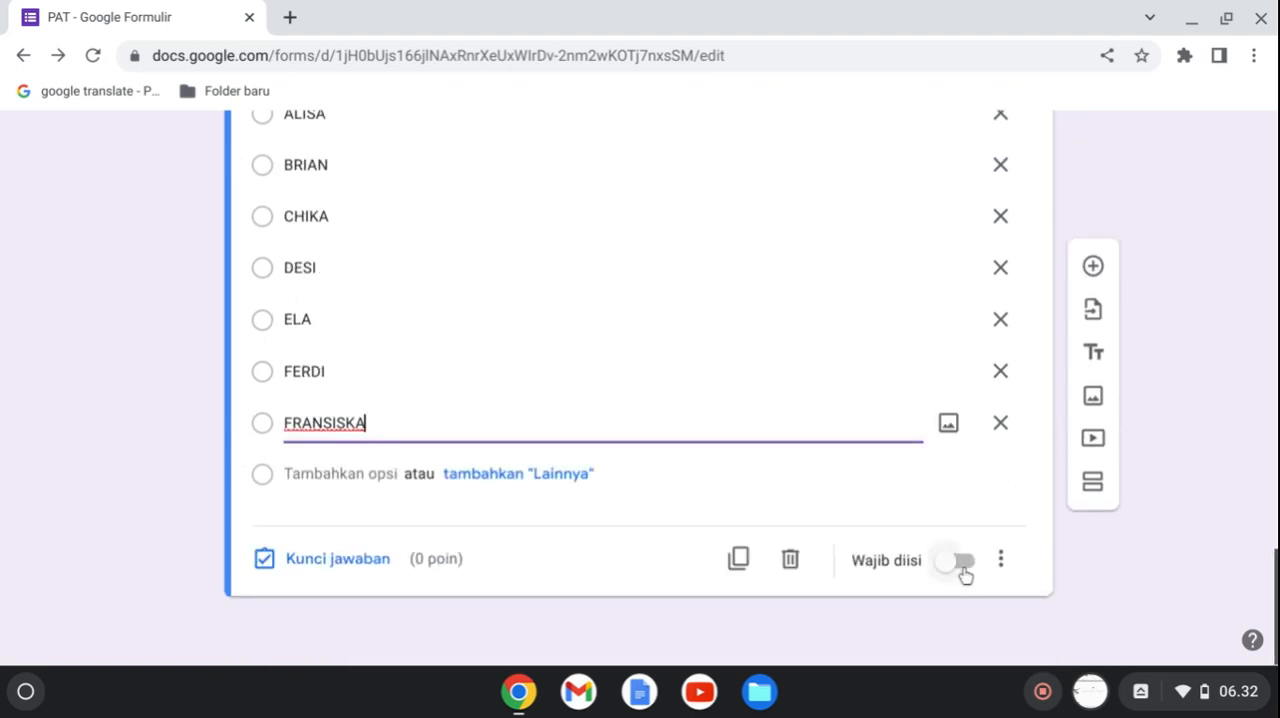
click(960, 563)
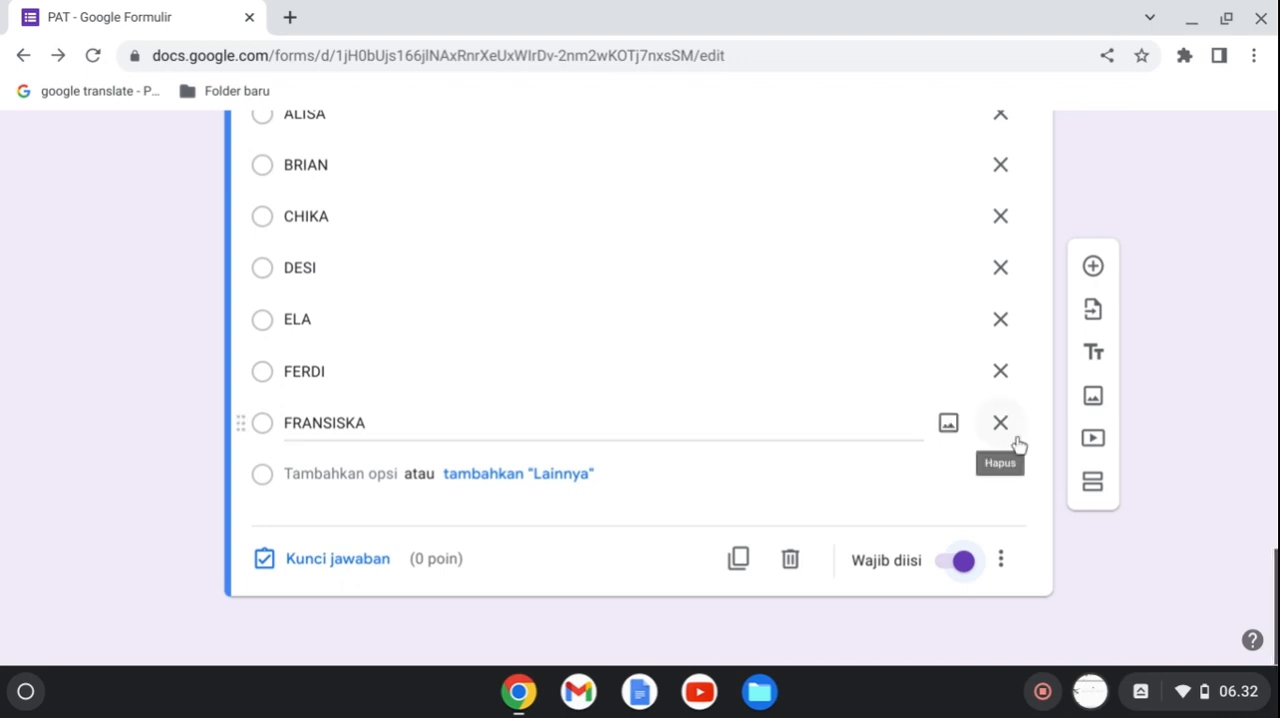
Add a new section after the VII B student name question and title it "SOAL TIK 7".
click(1095, 487)
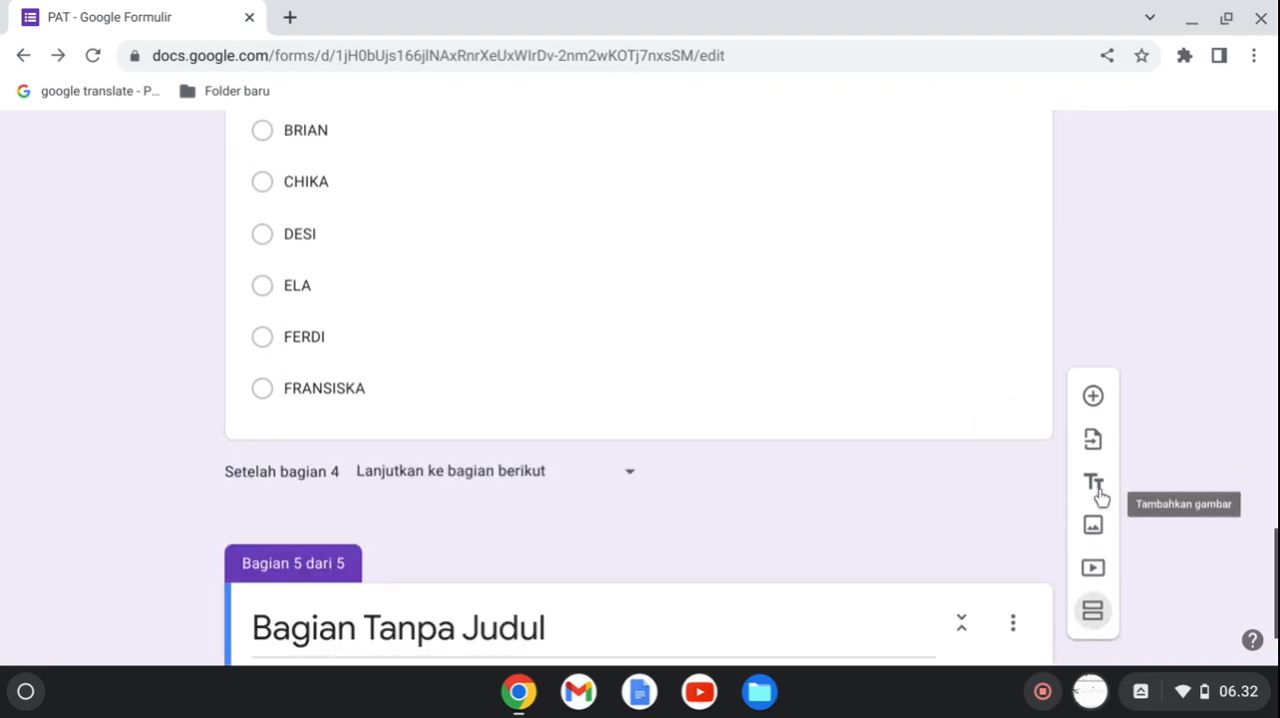
click(588, 624)
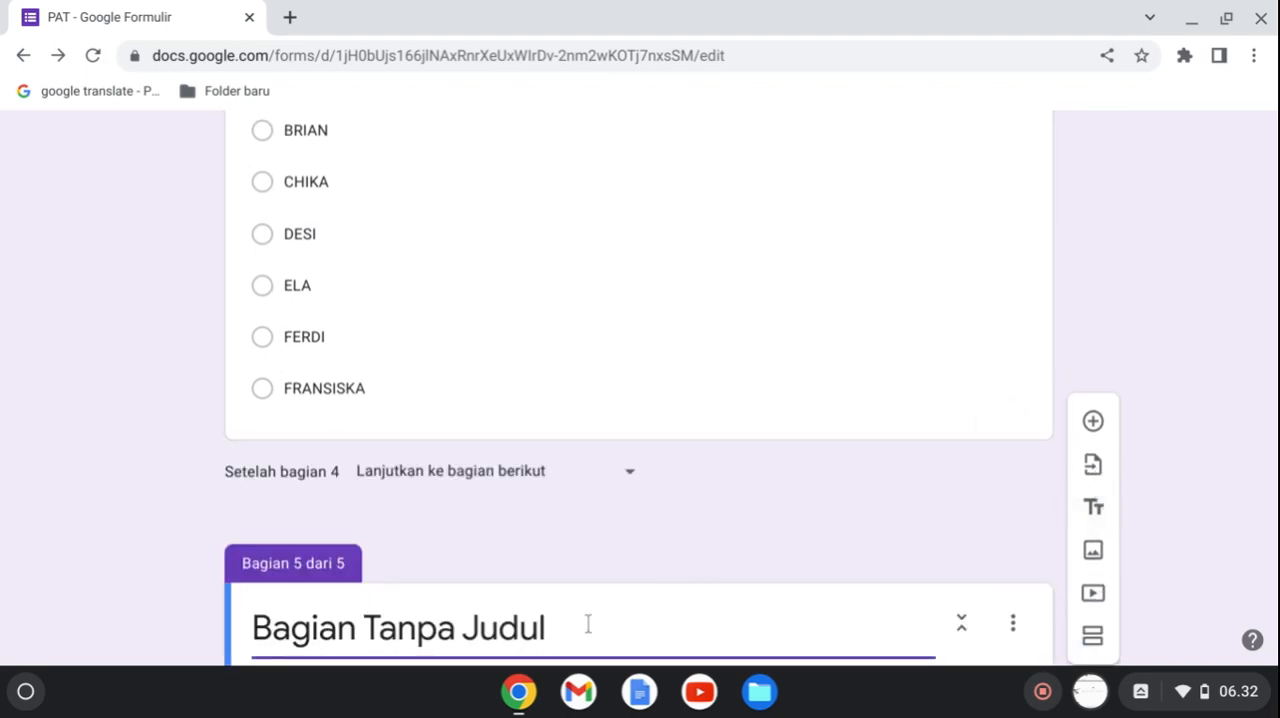
key(ctrl+shift+Left)
key(ctrl+shift+Left)
key(ctrl+shift+Left)
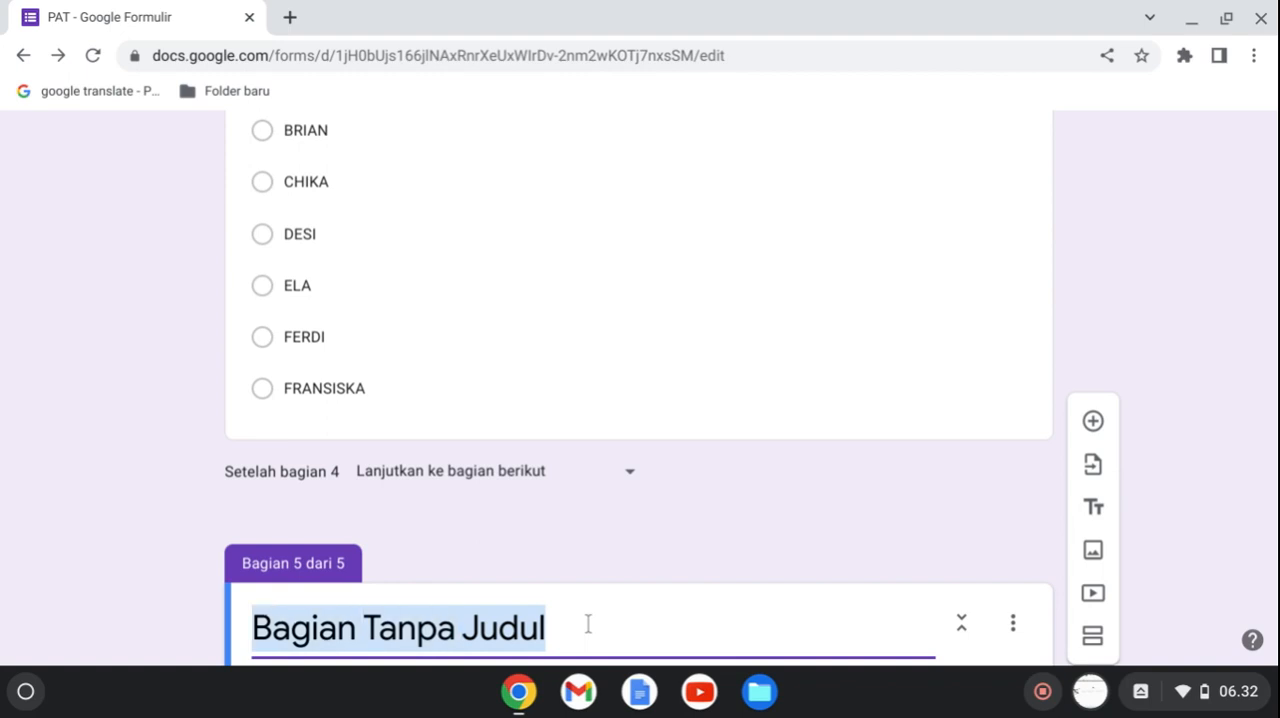
text(SOAL )
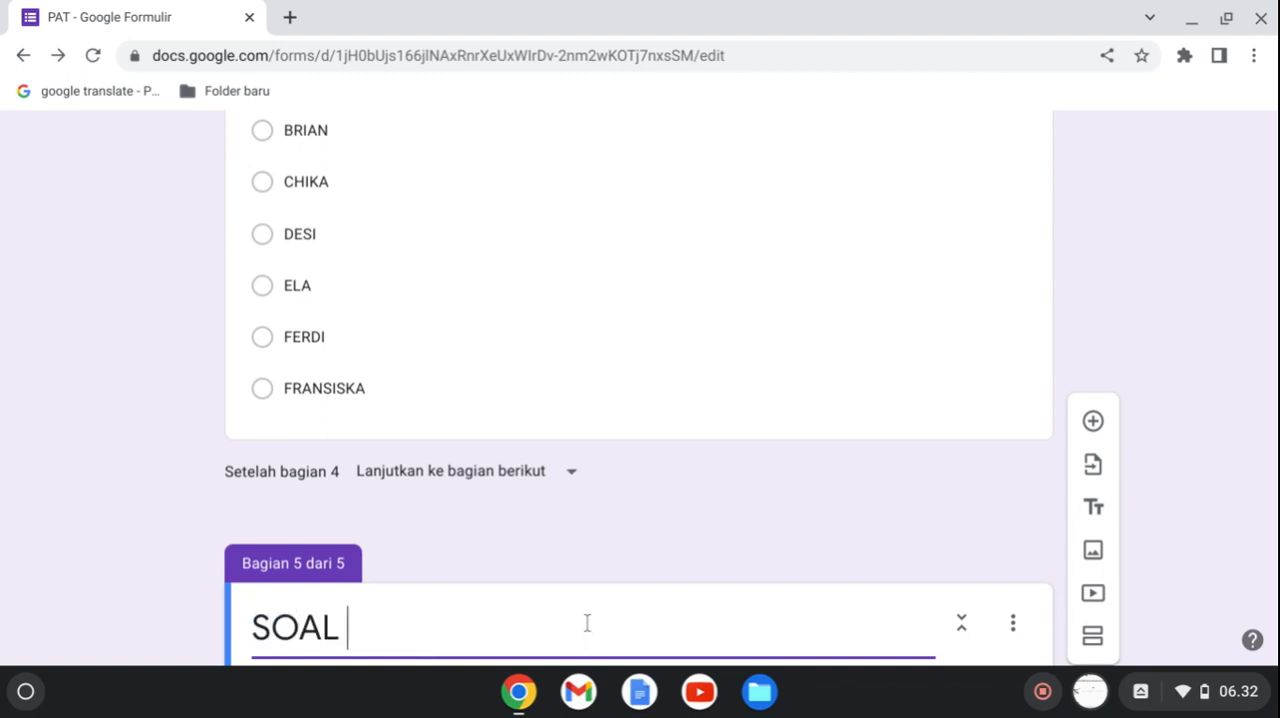
text(TIK)
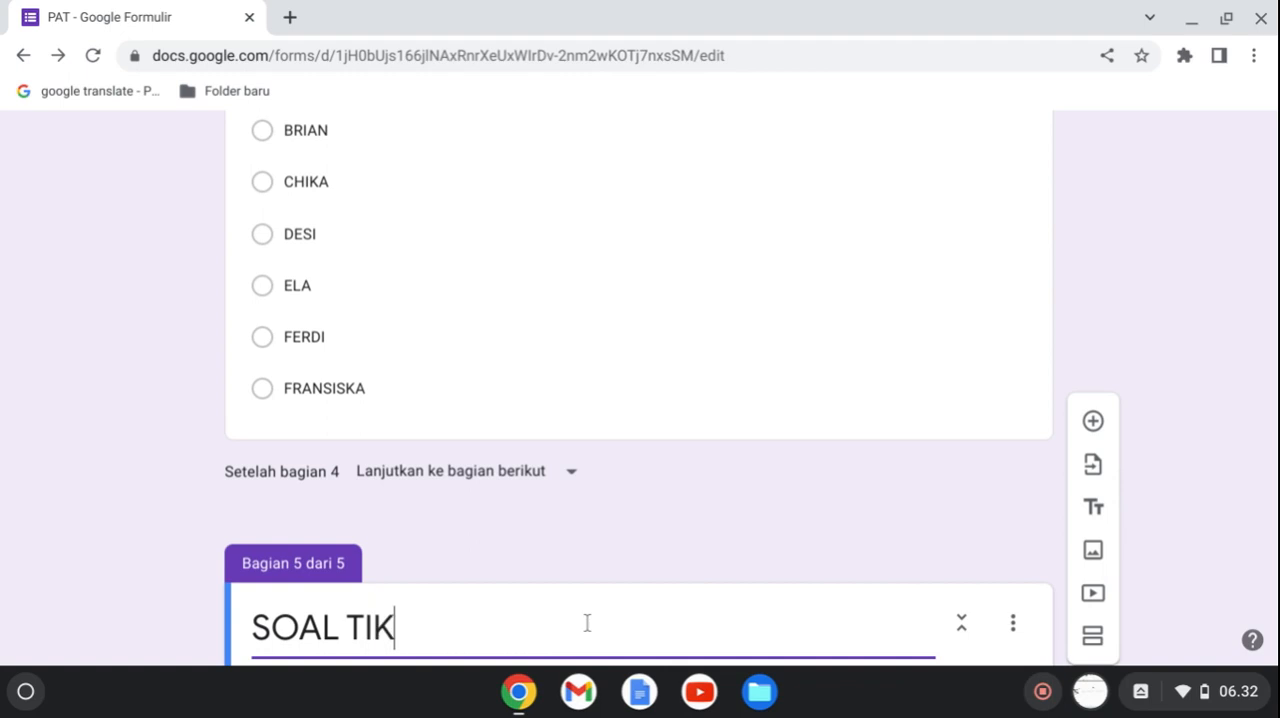
text( 7)
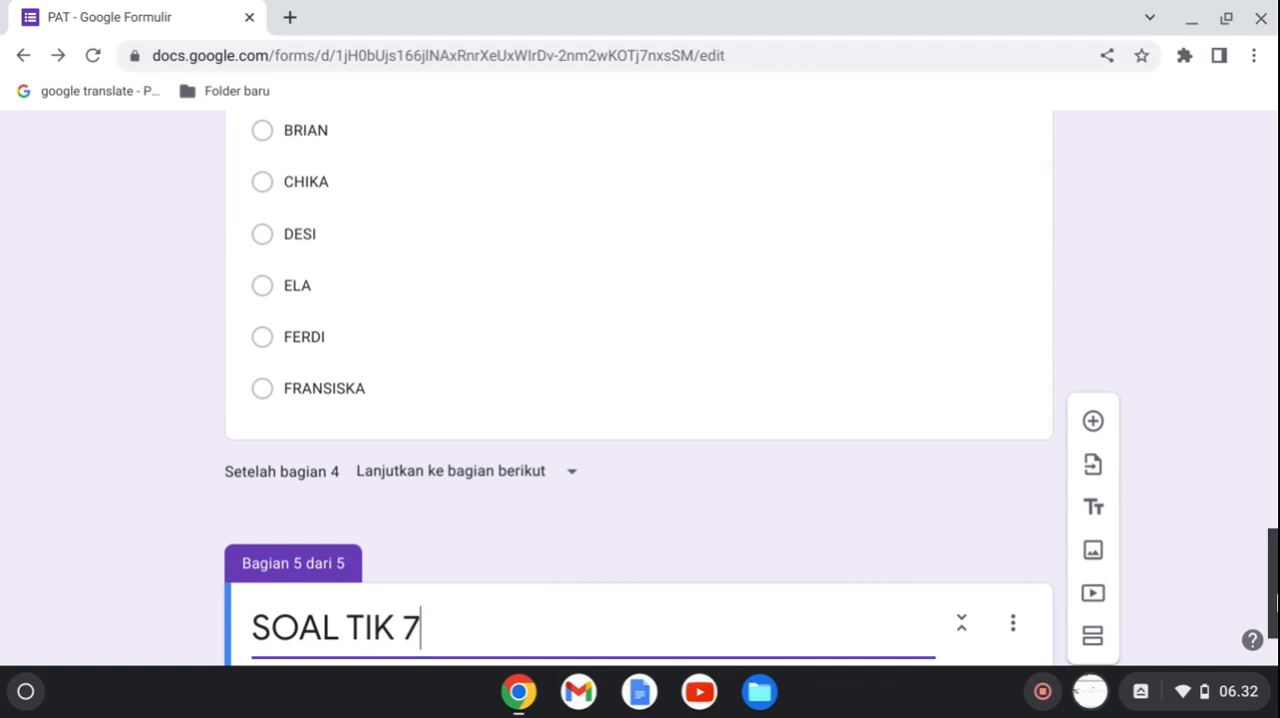
Enable "Buka bagian berdasarkan jawaban" for the KELAS question in the IDENTITAS section.
drag(1275, 598, 1274, 322)
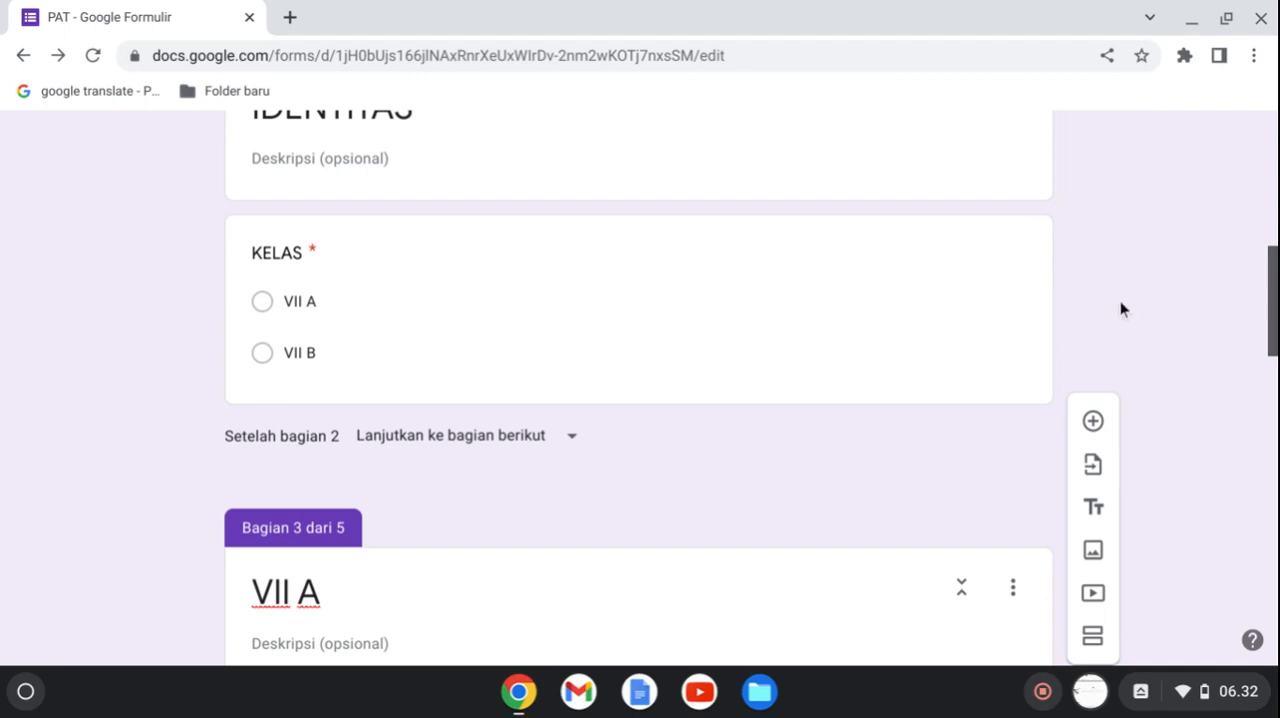
click(503, 346)
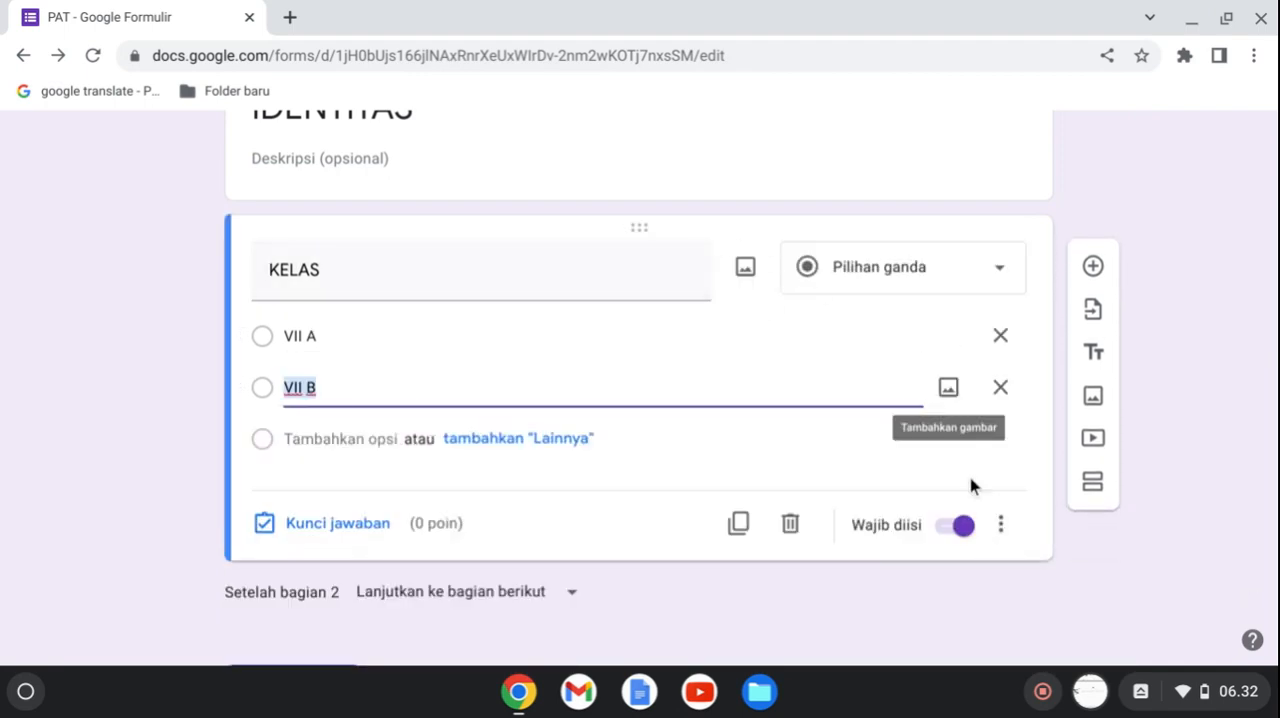
click(1002, 532)
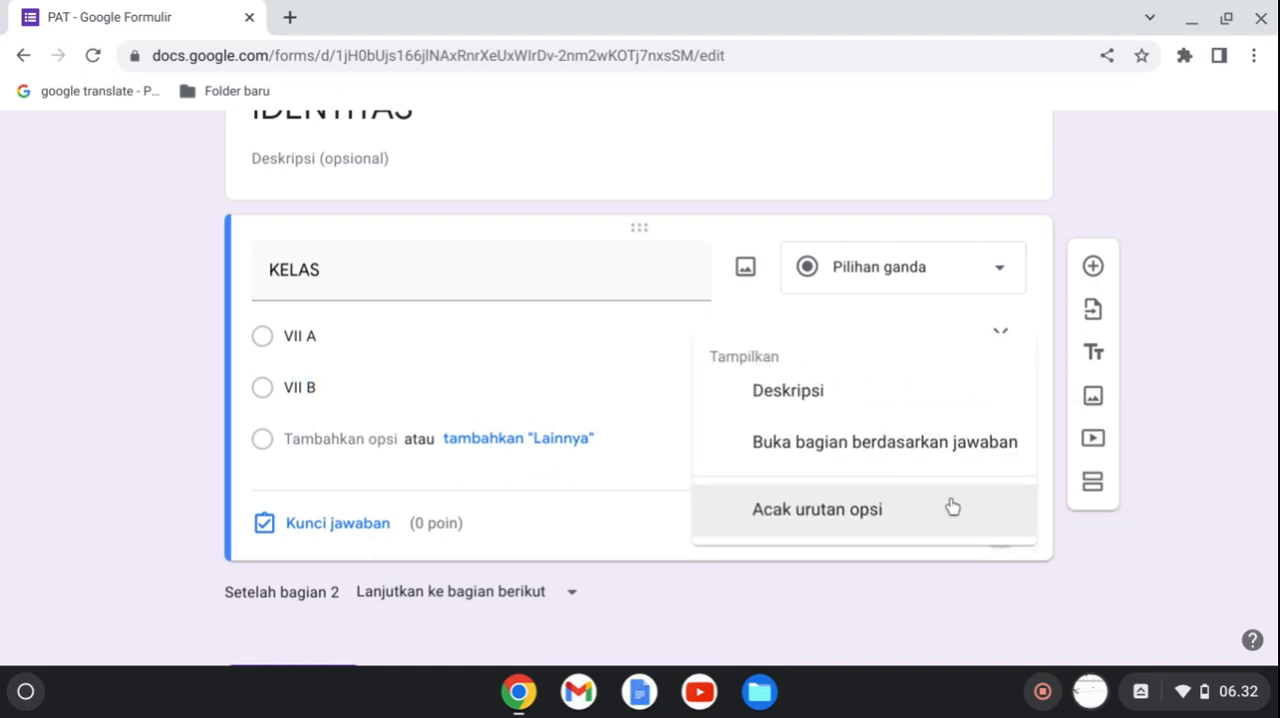
click(935, 455)
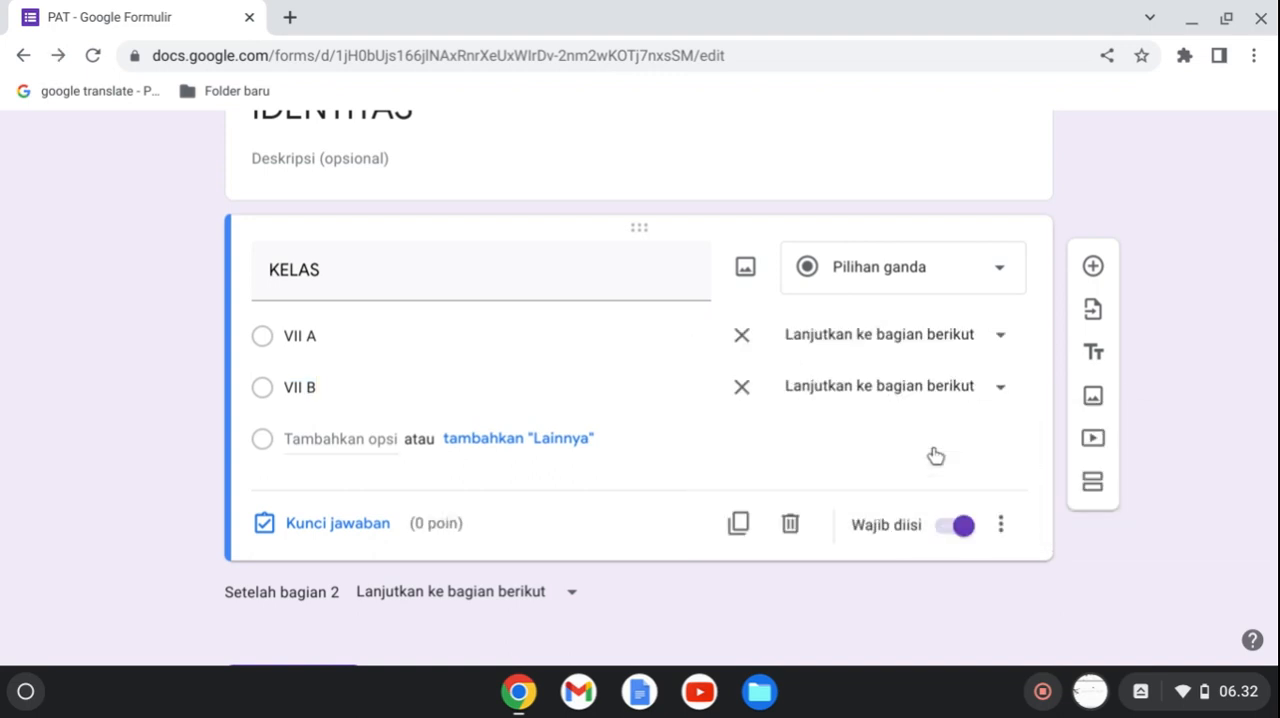
Route the KELAS answer VII A to section 3 (VII A) and the answer VII B to section 4 (VII B).
click(1003, 348)
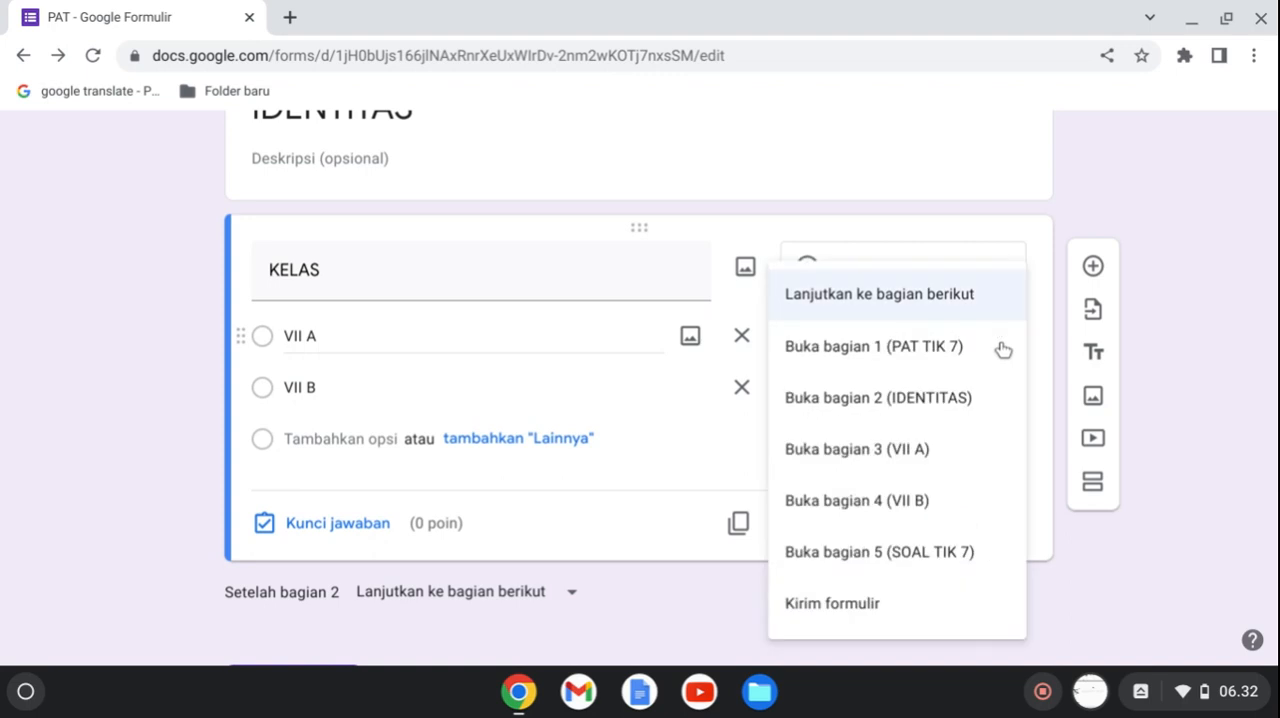
click(940, 452)
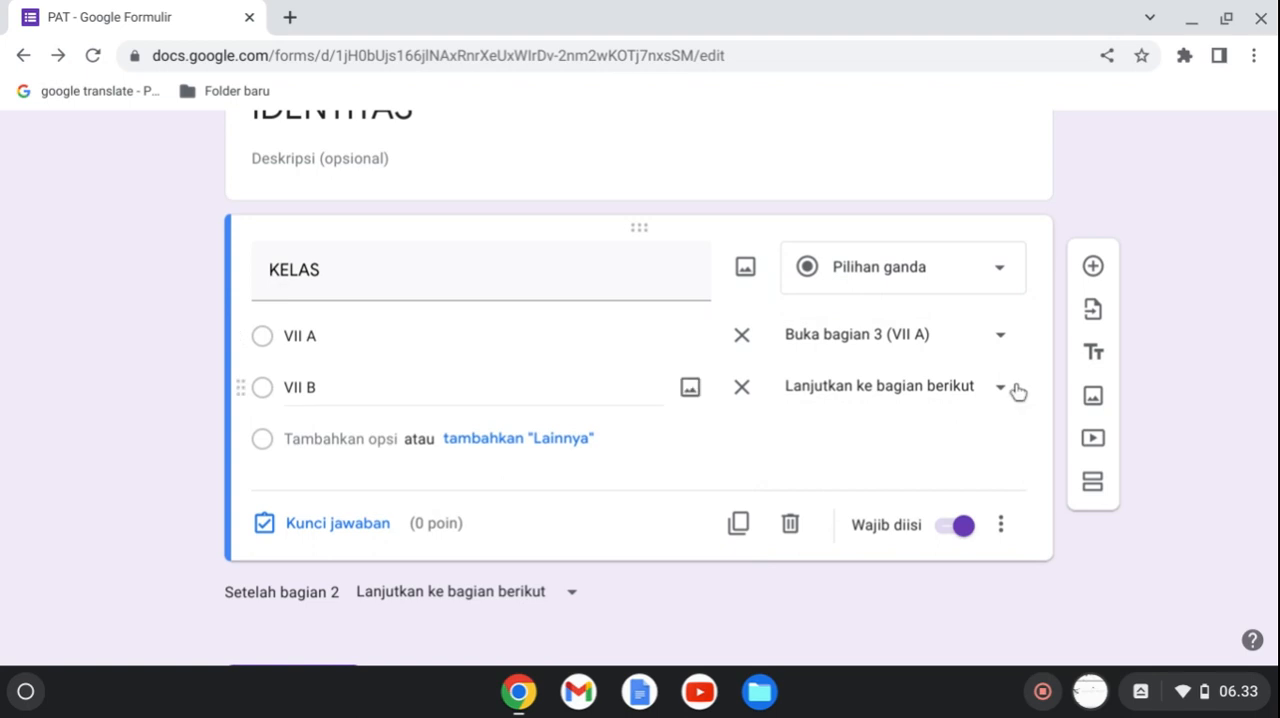
click(1001, 392)
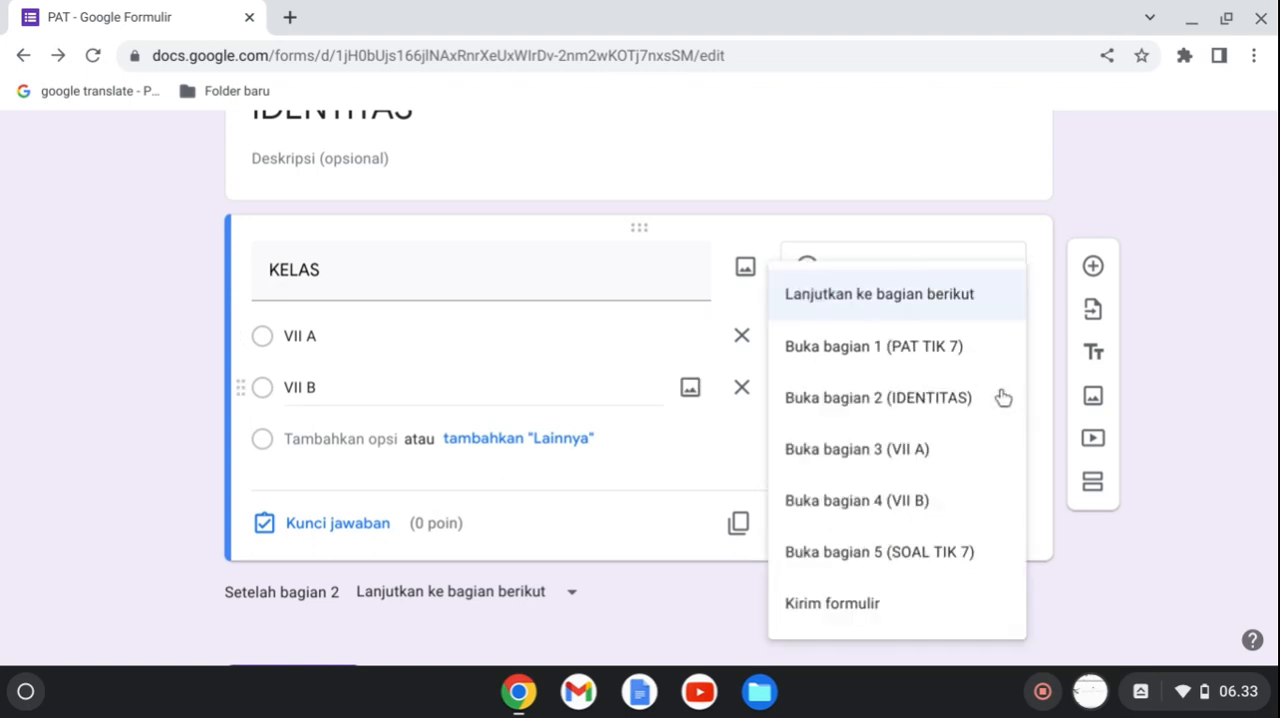
click(928, 502)
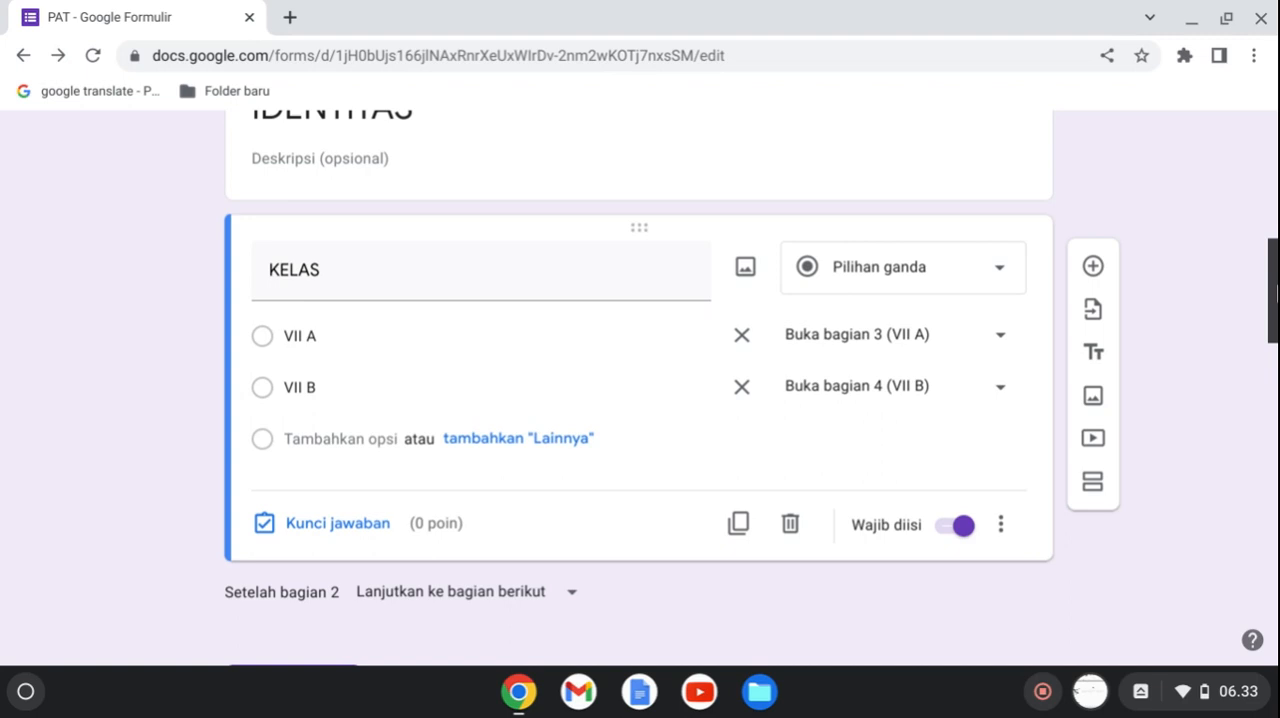
Set both the VII A section and the VII B section to continue to section 5 (SOAL TIK 7).
drag(1276, 290, 1273, 420)
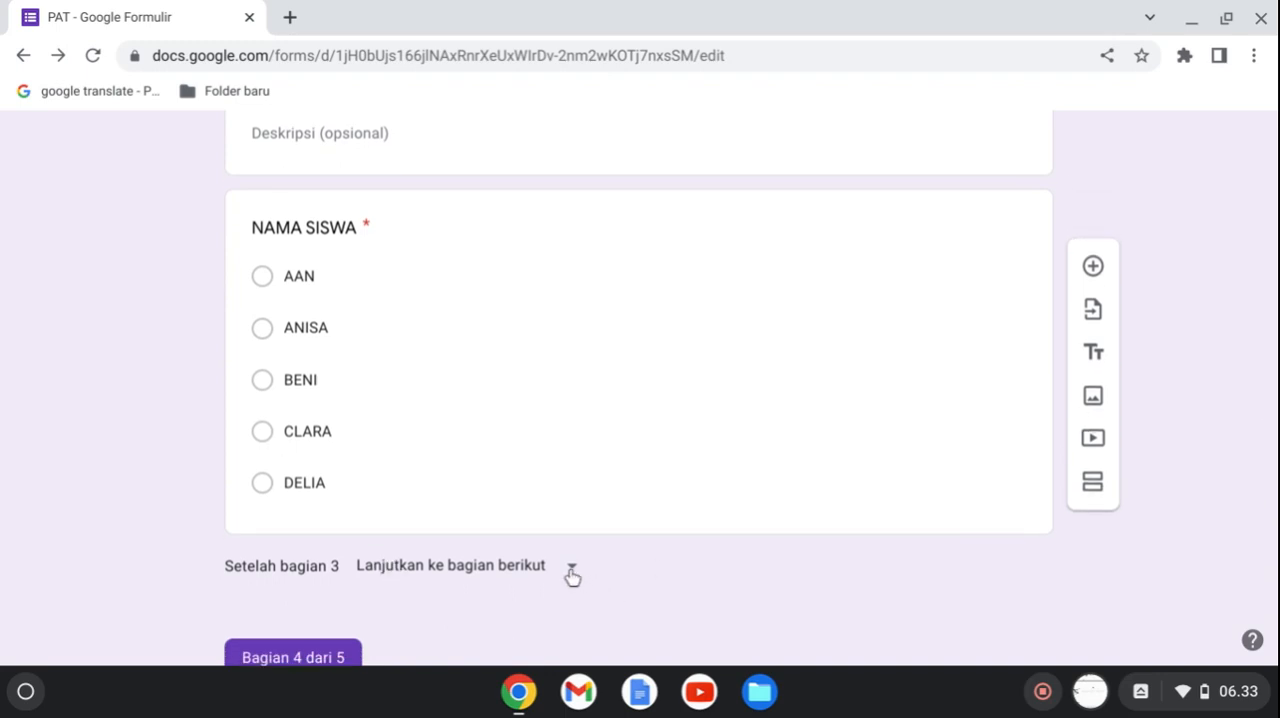
click(574, 574)
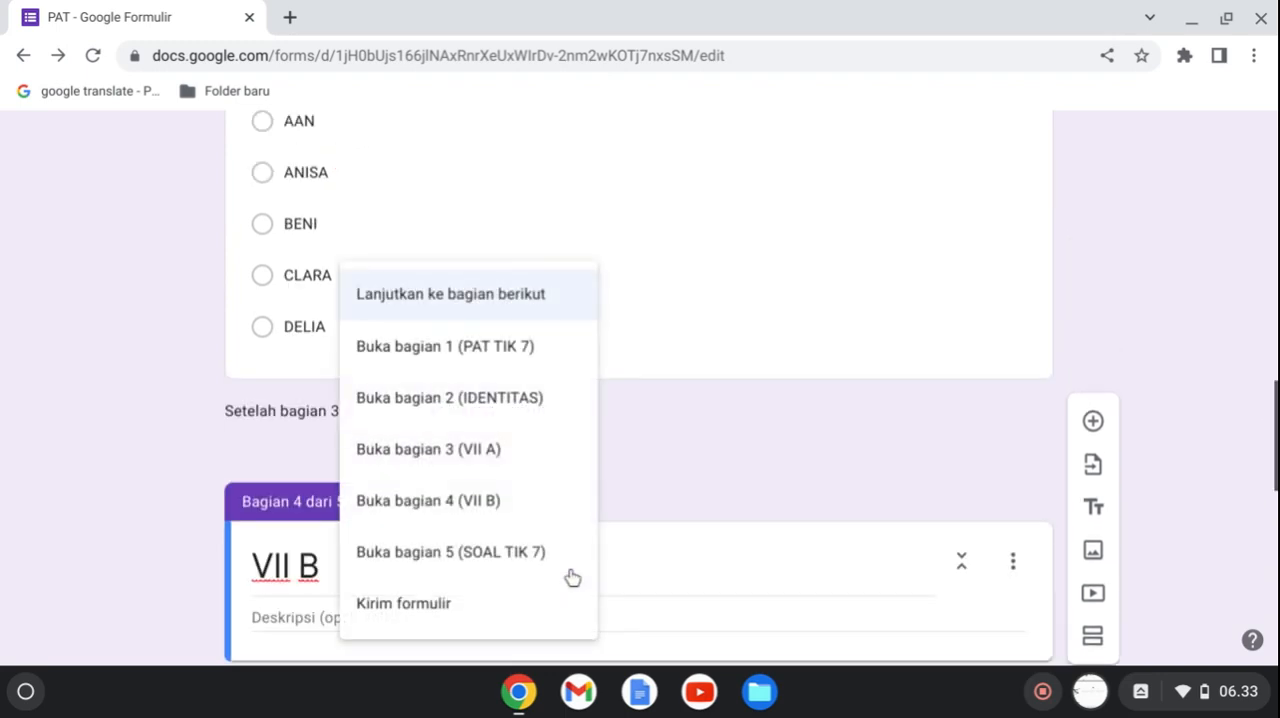
click(510, 561)
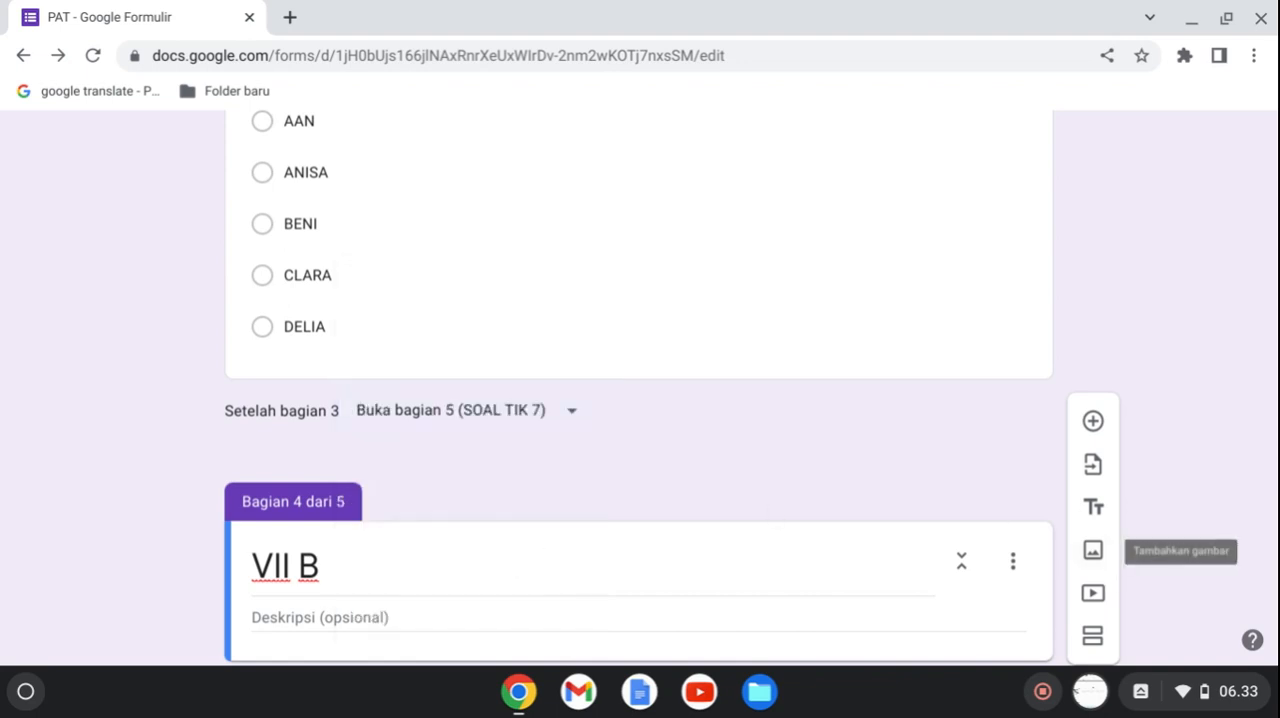
drag(1274, 430, 1274, 580)
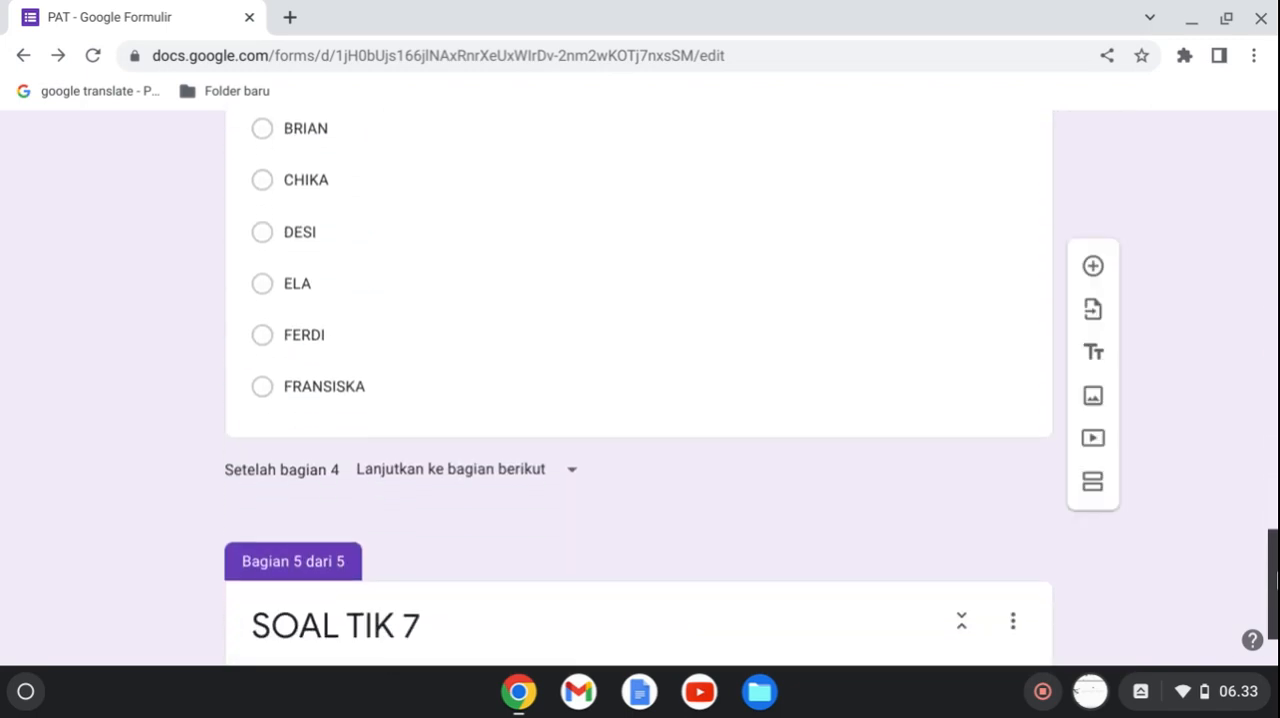
click(576, 482)
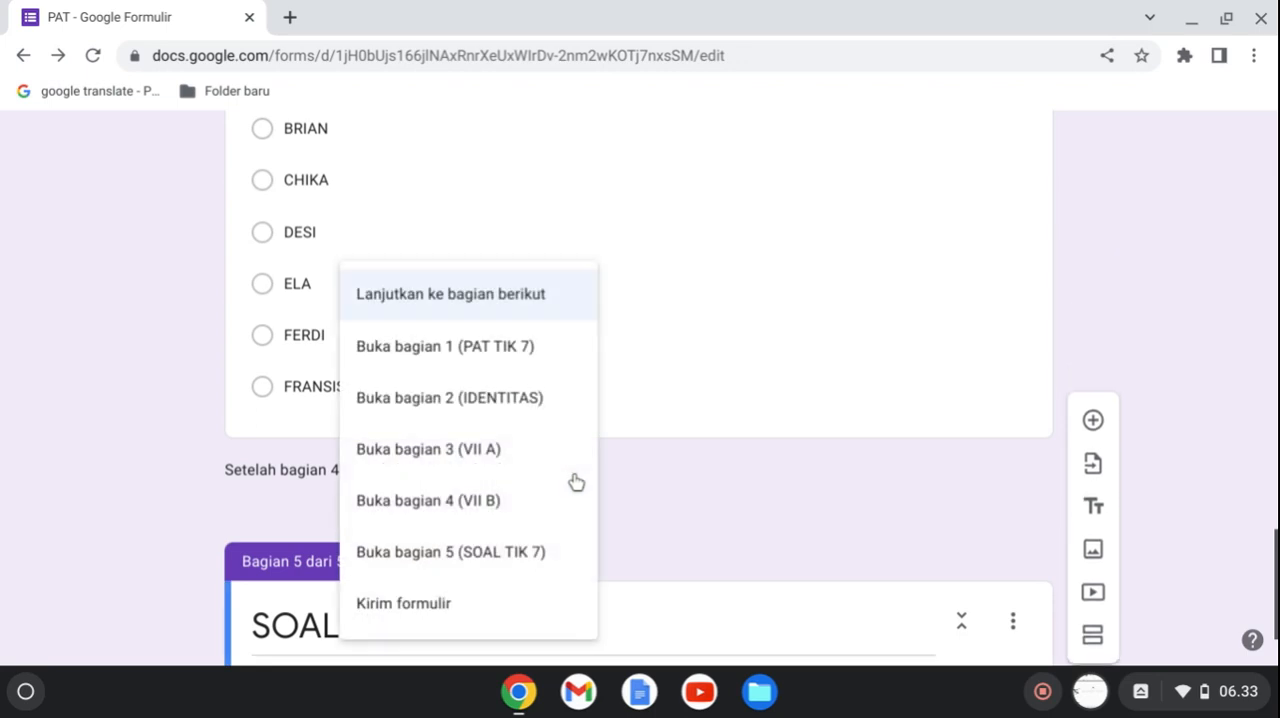
click(488, 563)
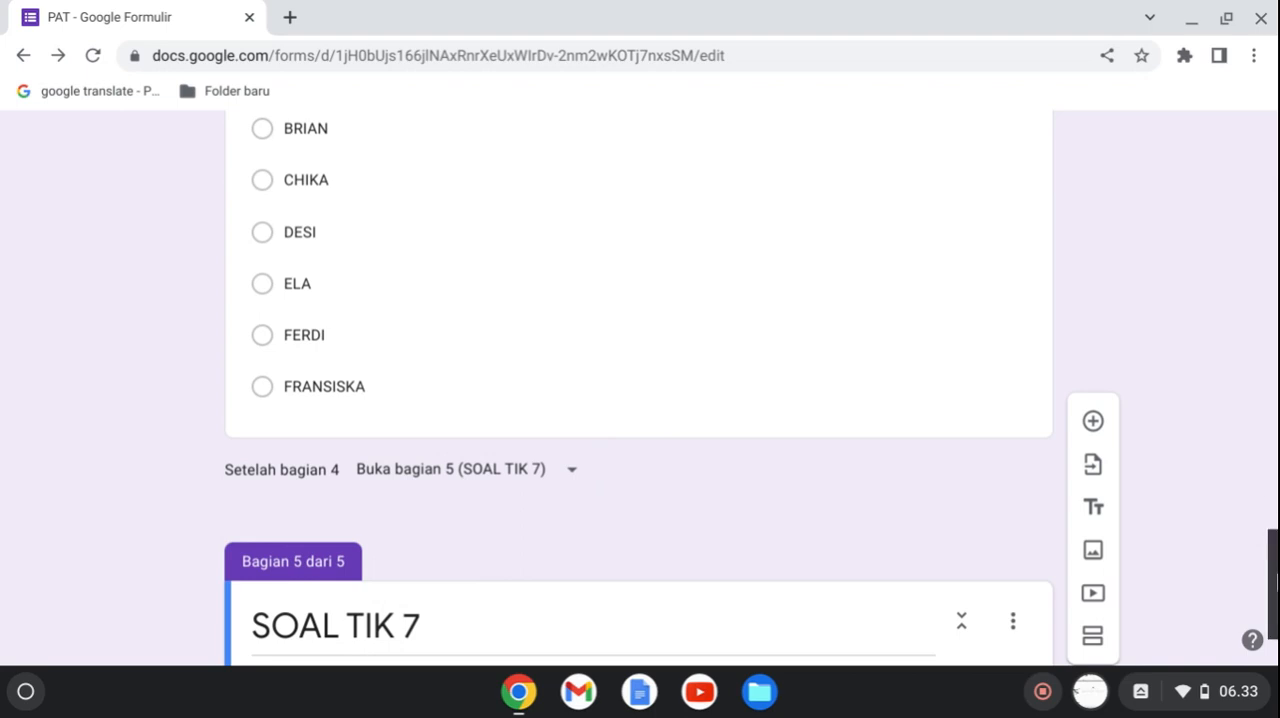
Add a question to the SOAL TIK 7 section and enter "Fasilitas untuk mengetik dan" as its text.
scroll(638, 500, down, 2)
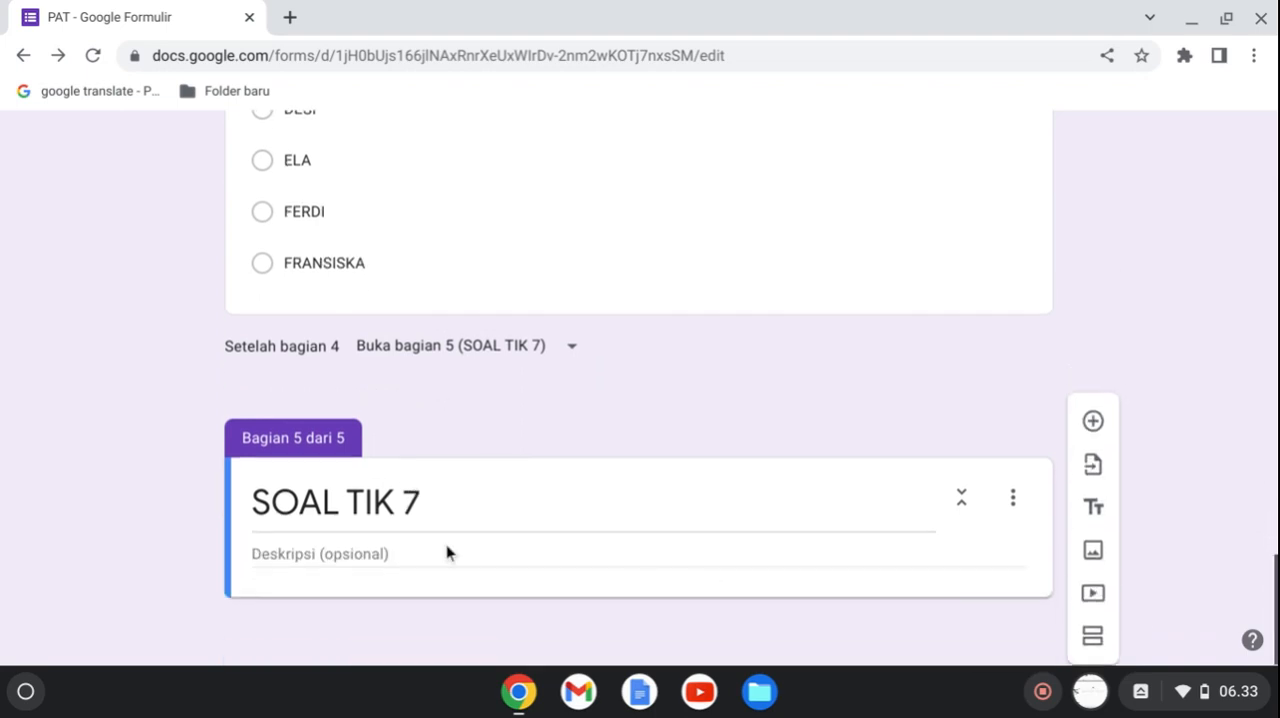
click(1093, 421)
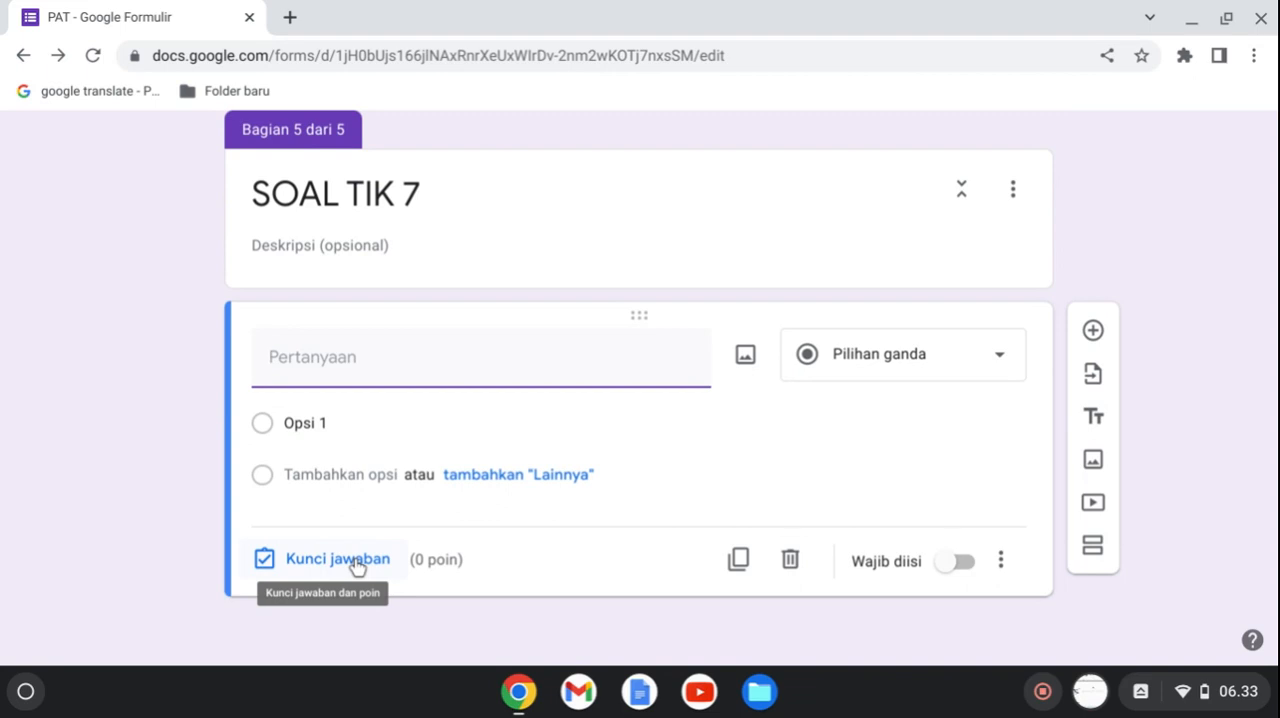
text(Fa)
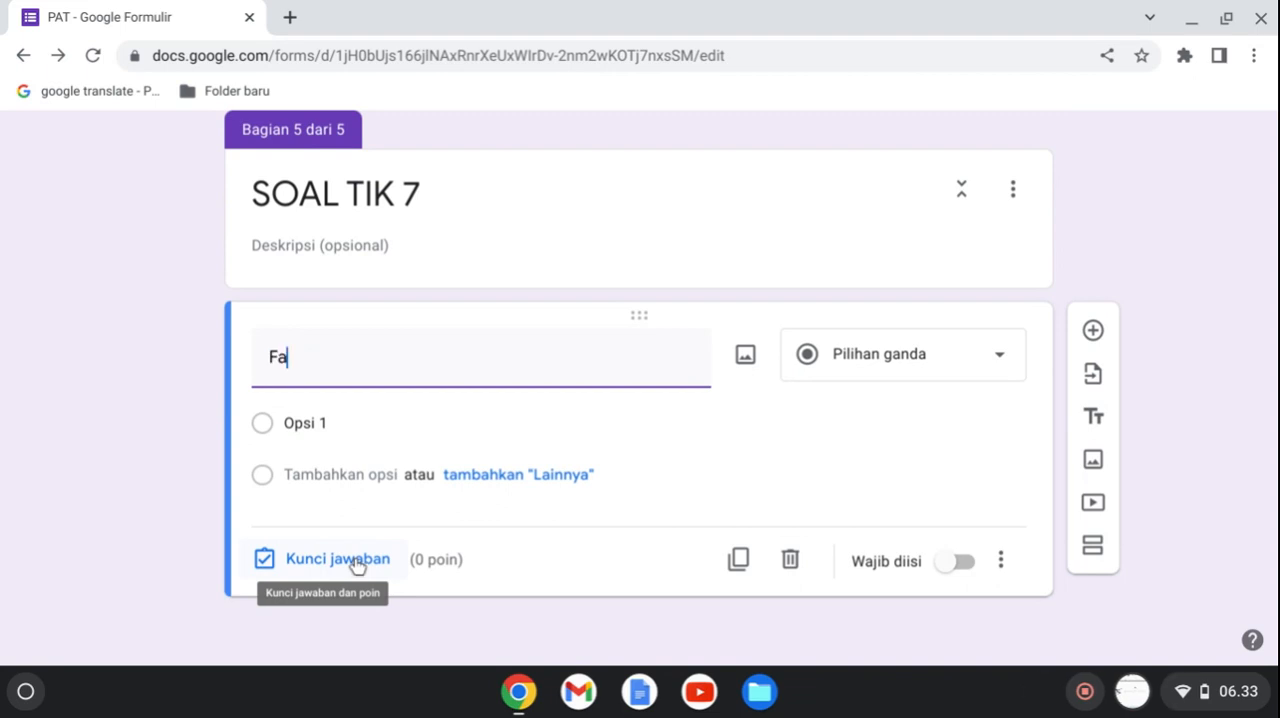
text(silitas untu)
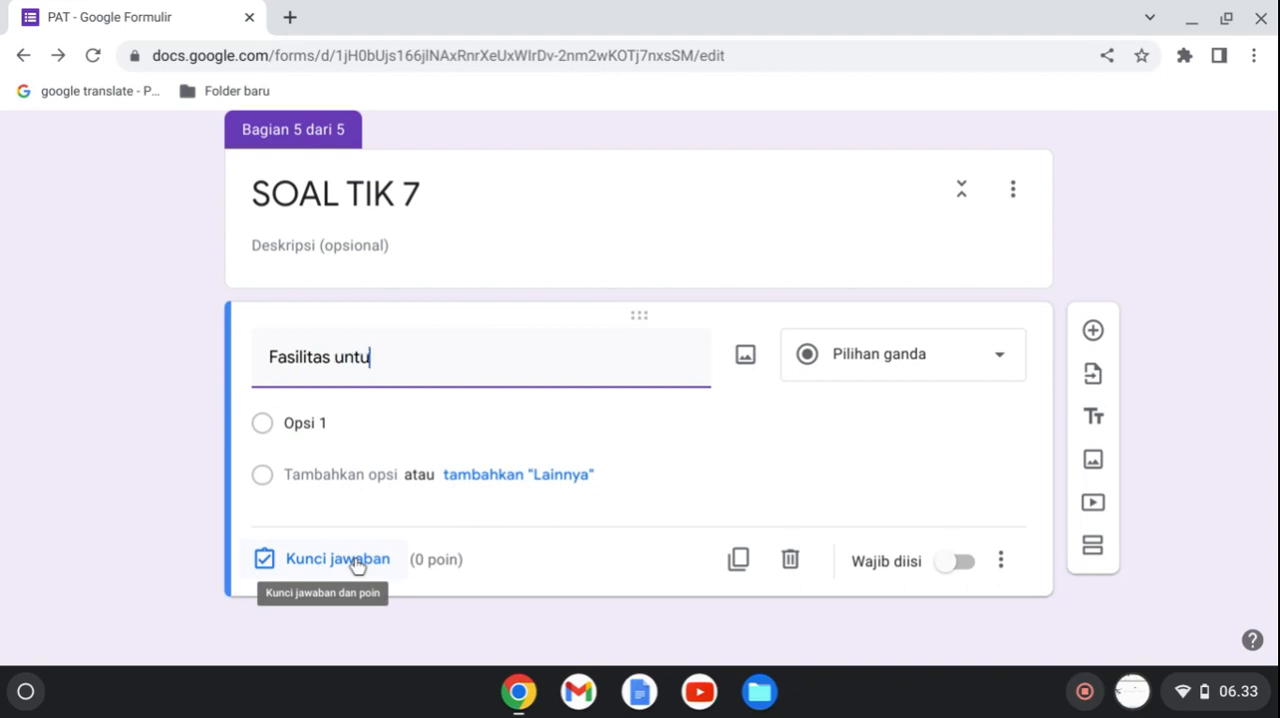
text(k mengetik)
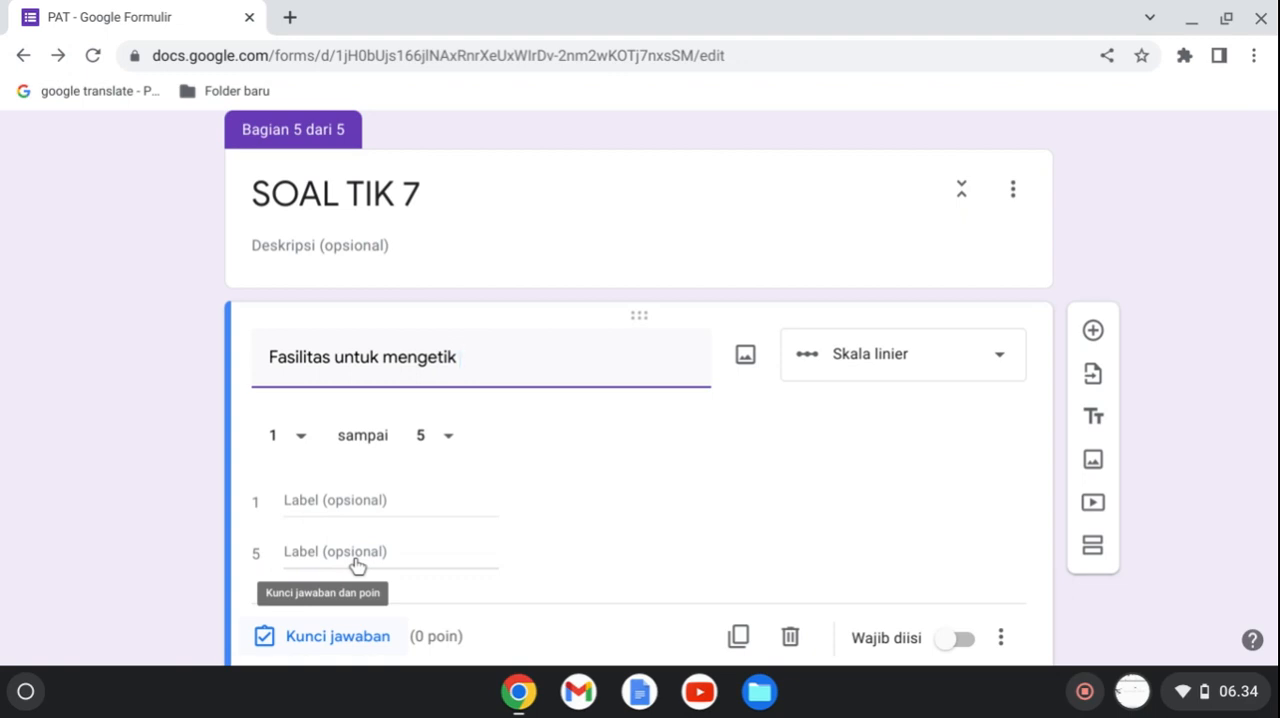
text(dan)
Replace "mengetik dan" in the question text with "membuat presentasi".
key(ctrl+shift+Left)
key(ctrl+shift+Left)
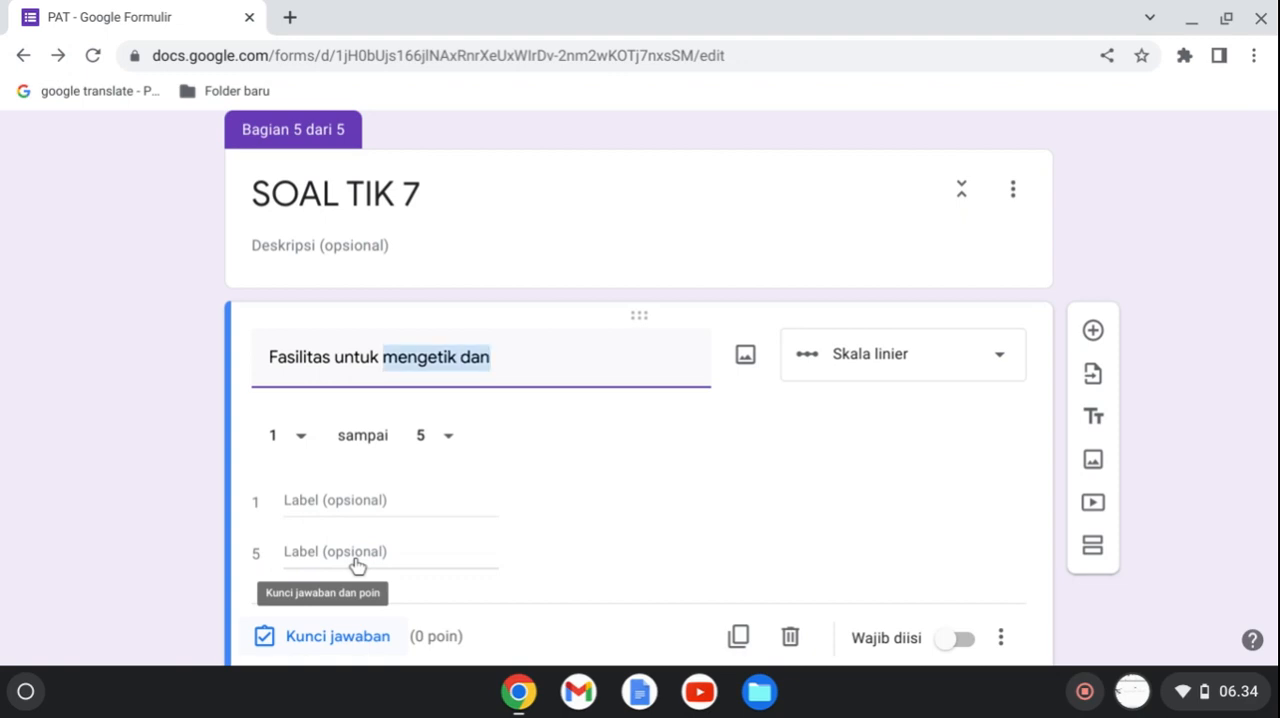
text(mem)
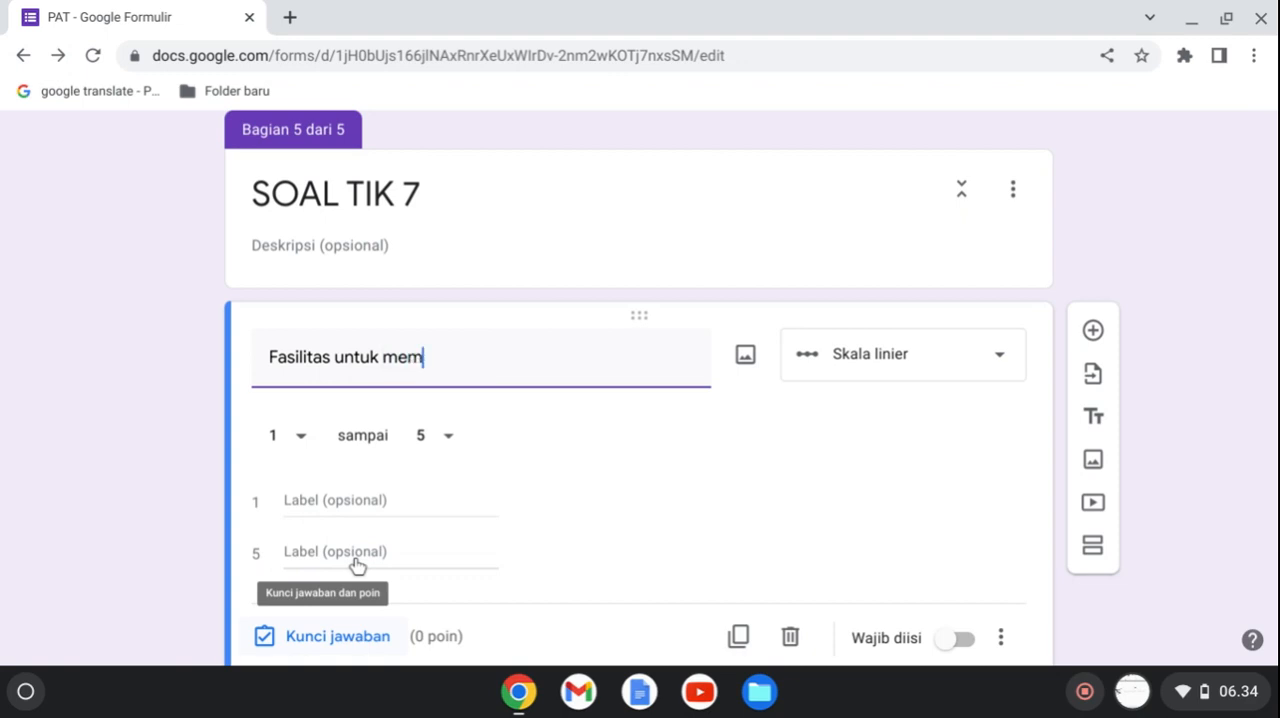
text(buat presentasi)
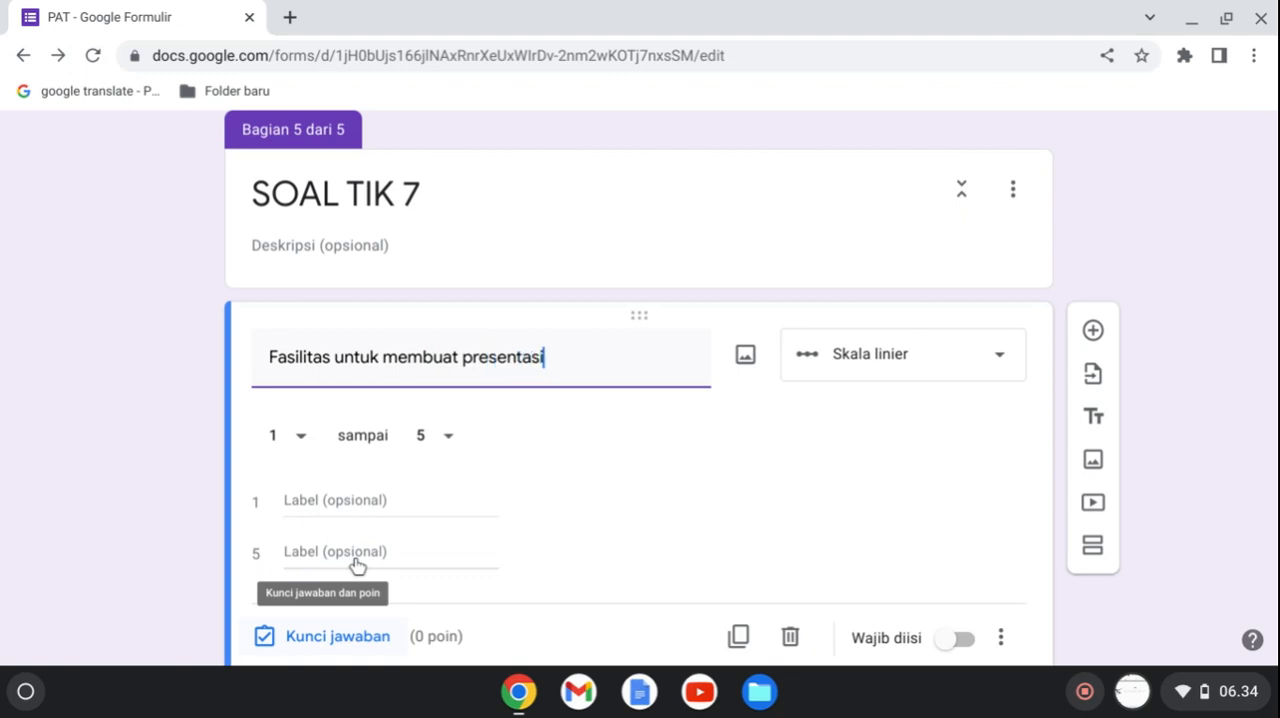
text( dalam m=M)
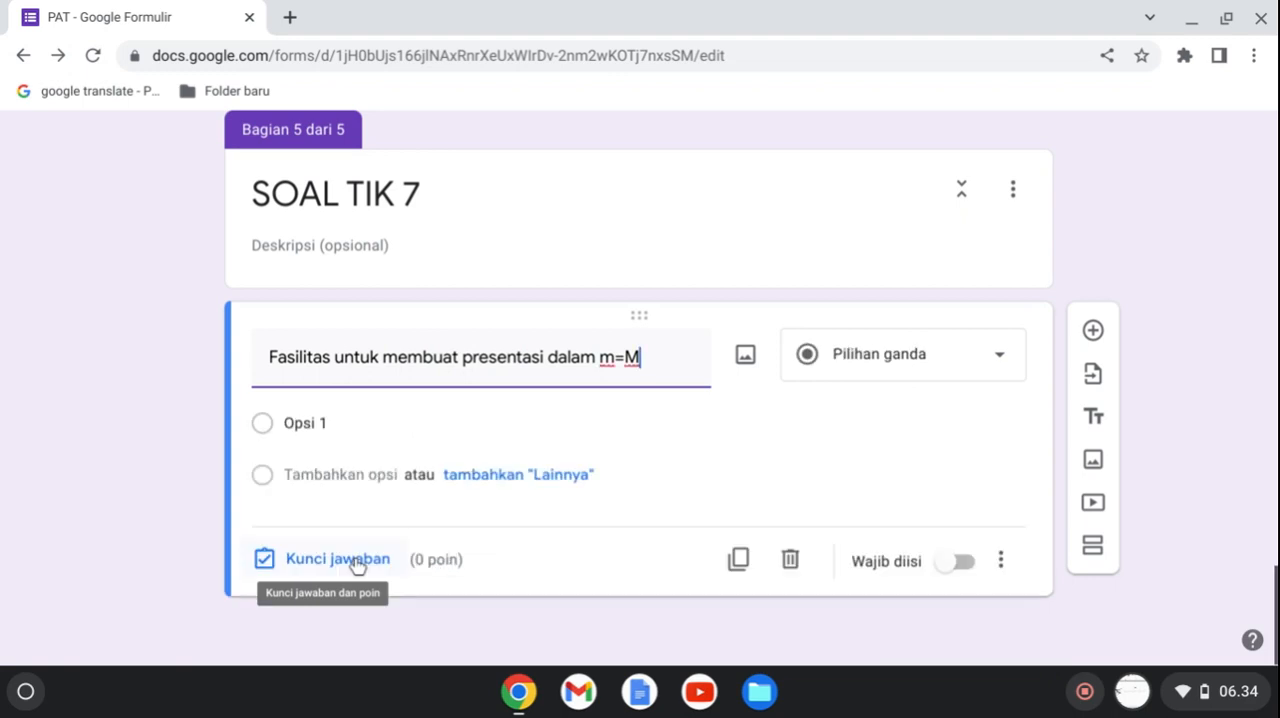
text(s.)
Complete the question text after "presentasi" with "dalam Ms. Office adalah ...".
key(BackSpace)
key(BackSpace)
key(BackSpace)
key(BackSpace)
key(BackSpace)
key(BackSpace)
text(M)
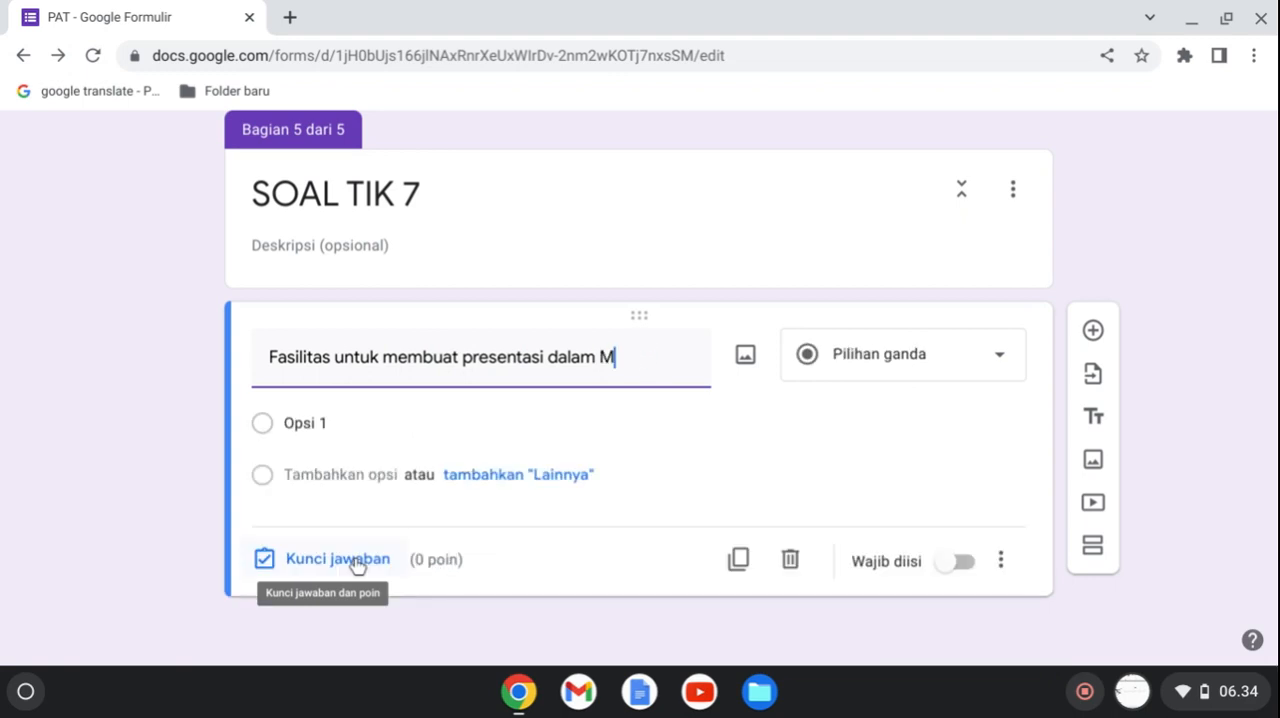
text(s. O)
text(ffo)
text(ice ada)
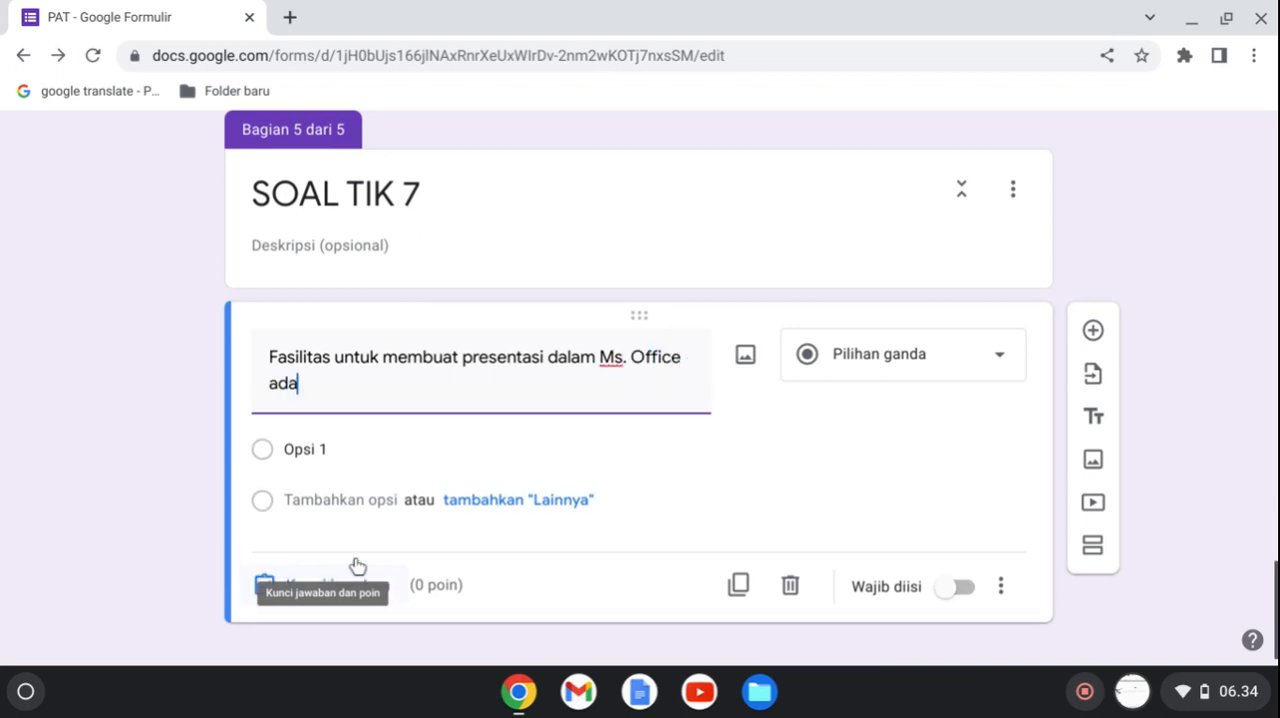
text(lah ...)
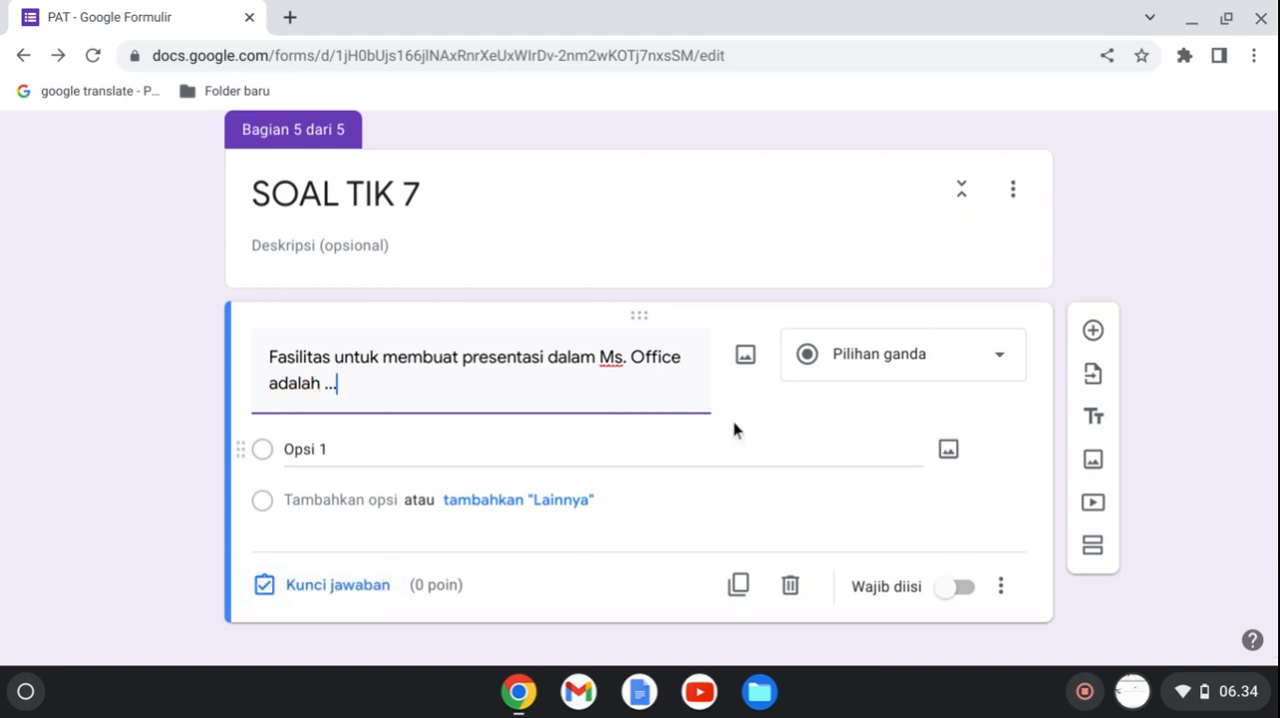
Enter the four answer options Word, Excel, Powerpoint and Outlook for the presentation question.
click(336, 450)
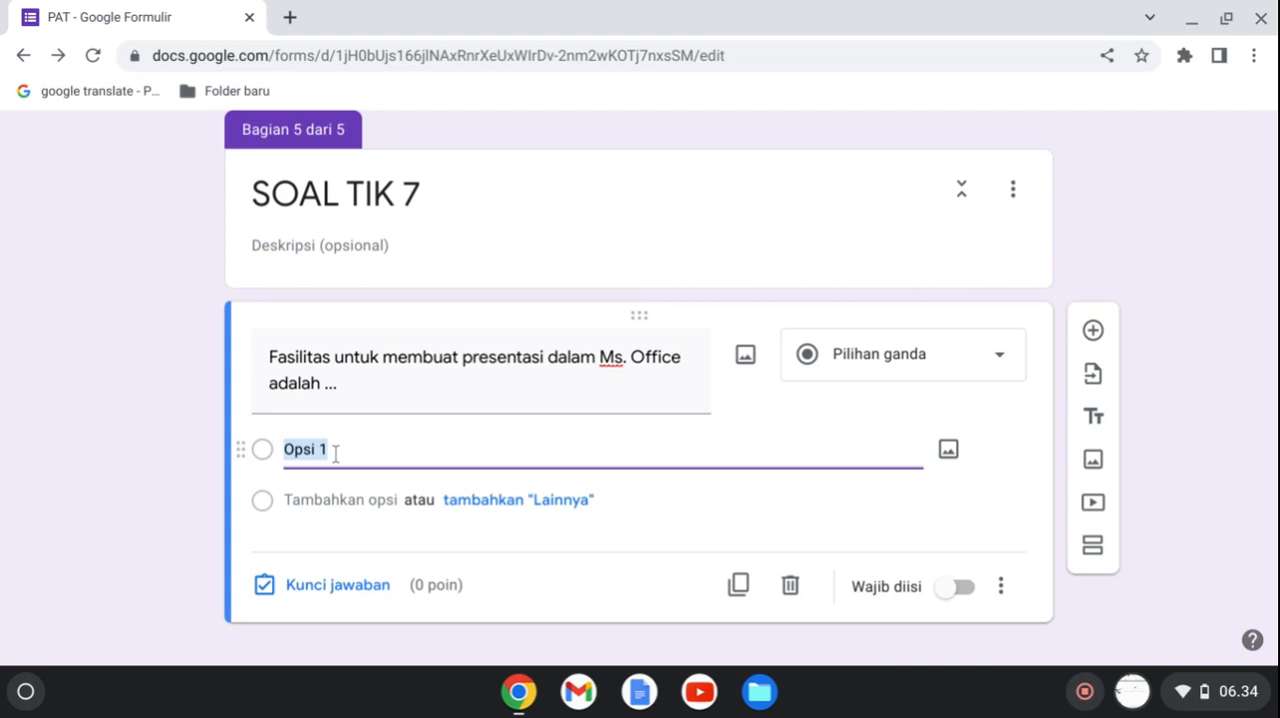
text(Wo)
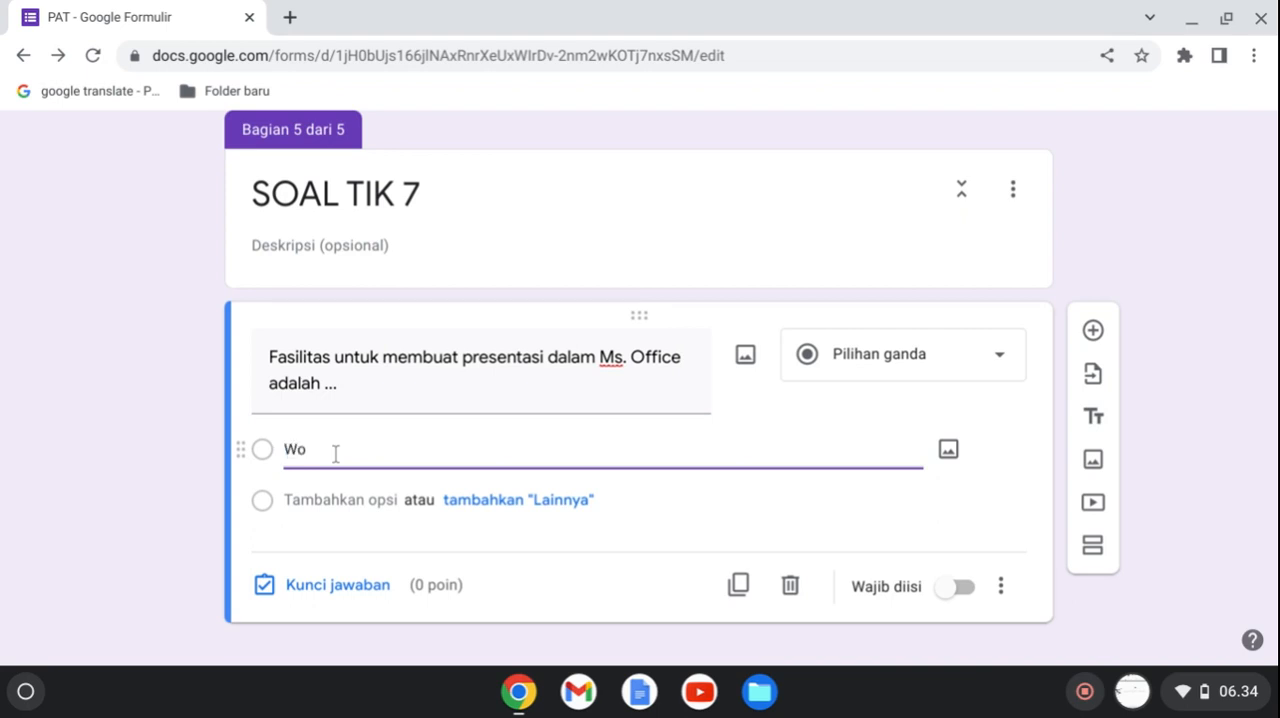
text(rd)
key(Return)
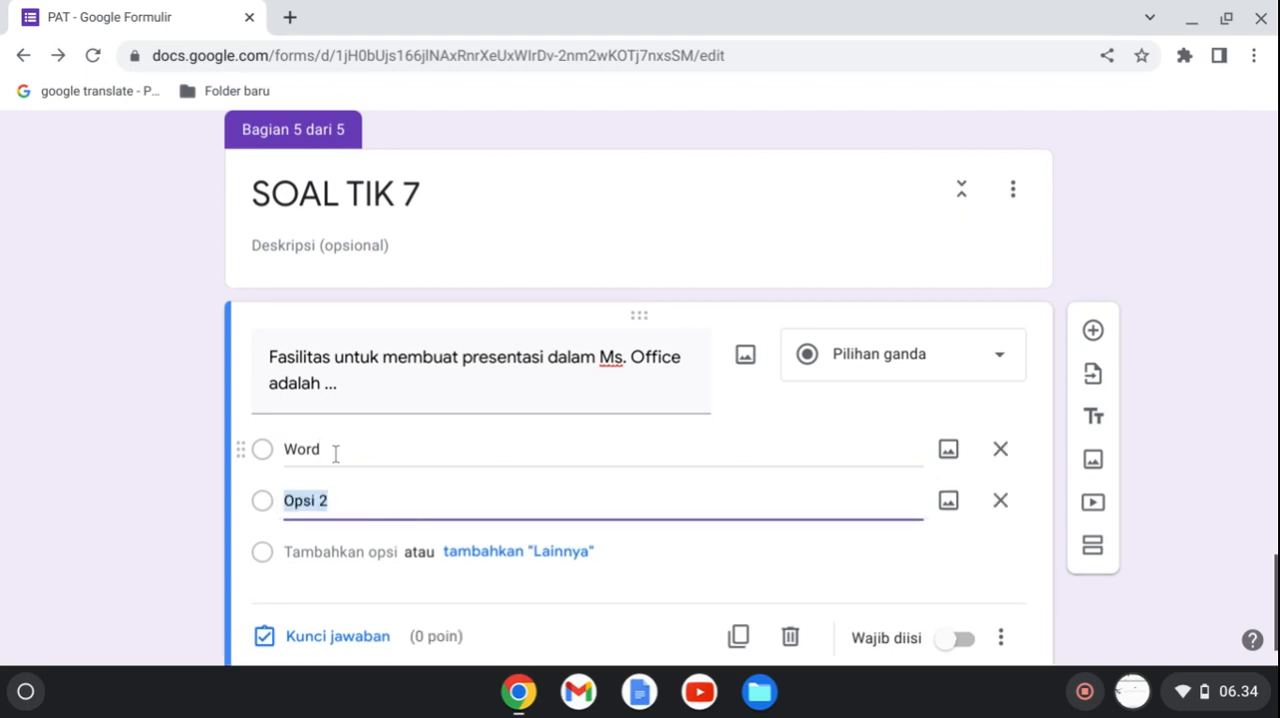
text(Excel)
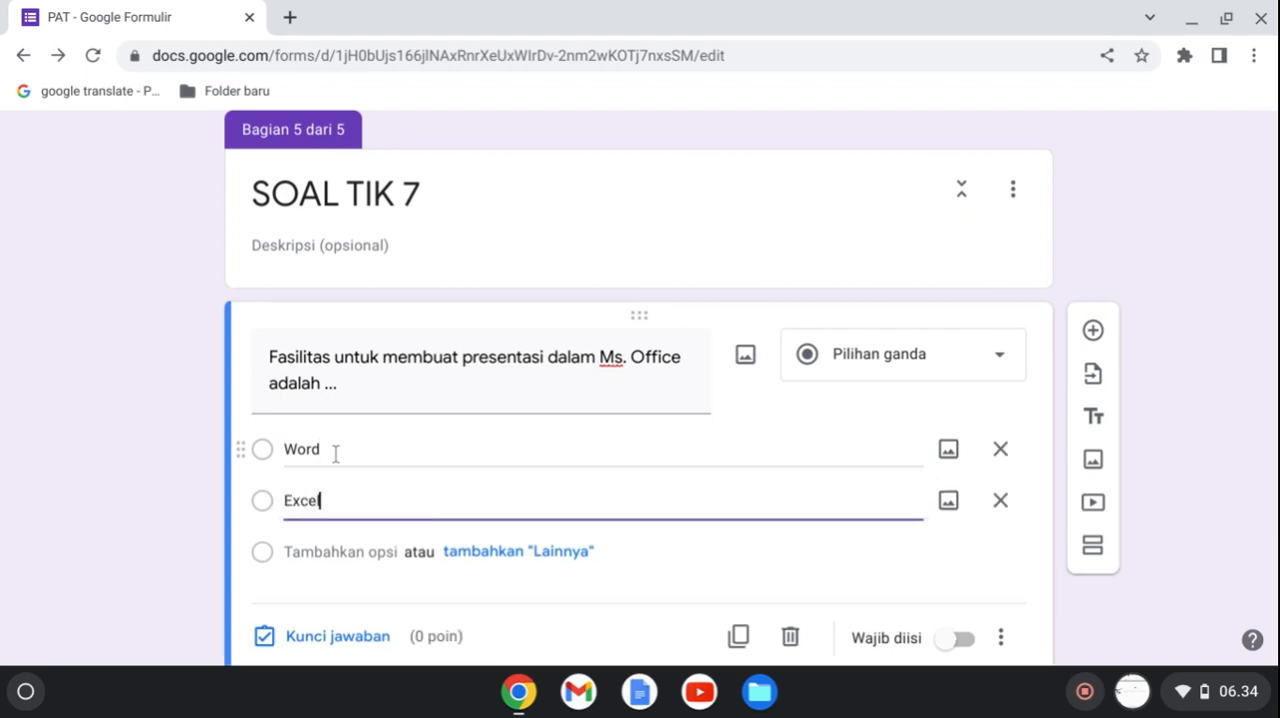
key(Return)
text(P)
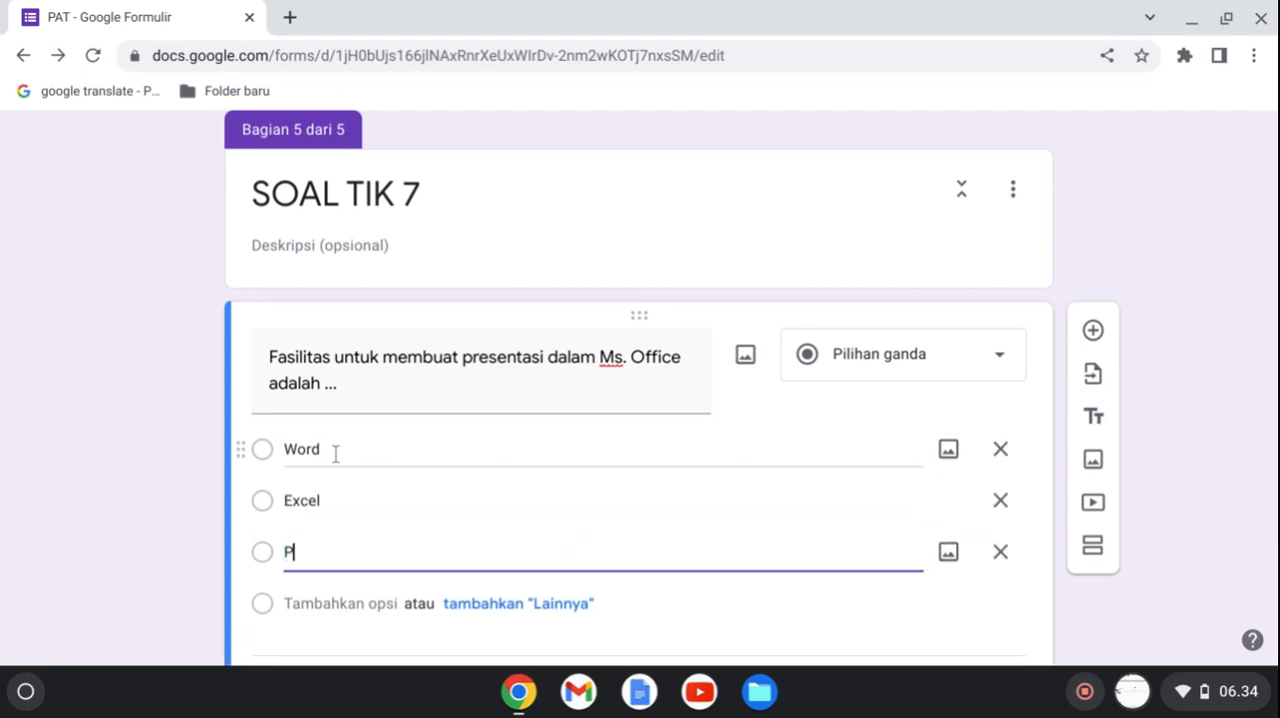
text(owerpoint)
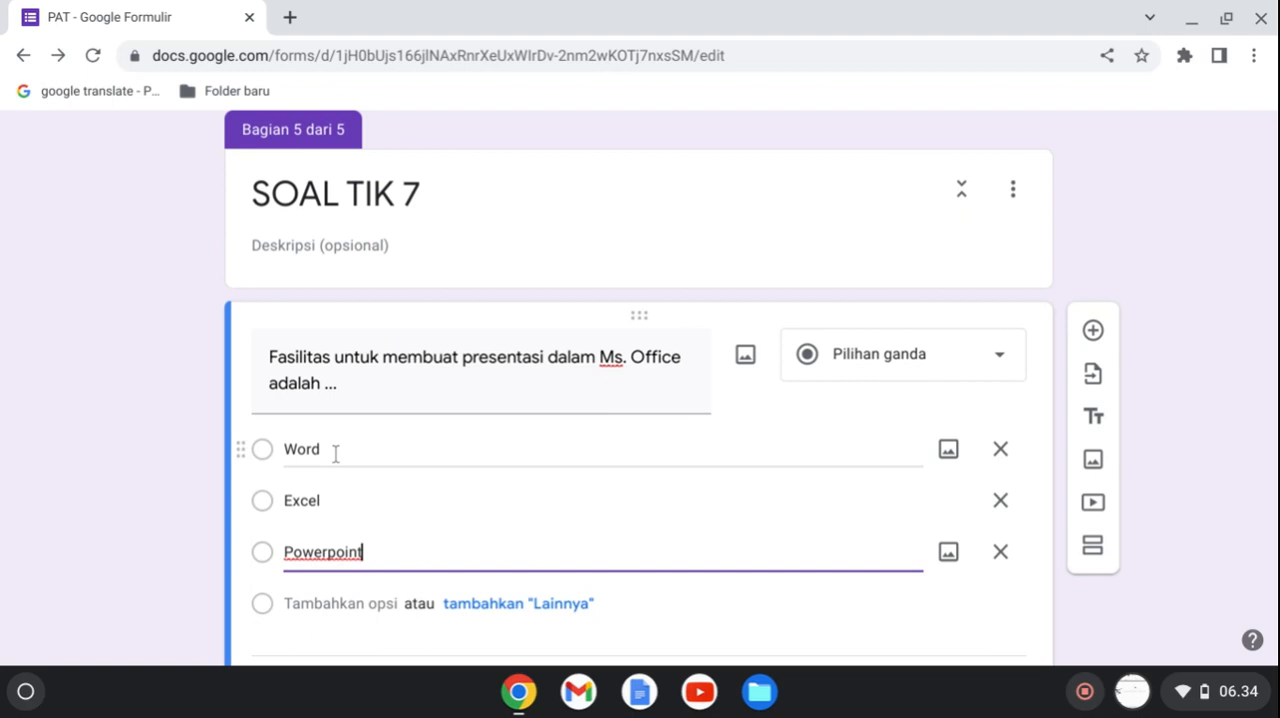
key(Return)
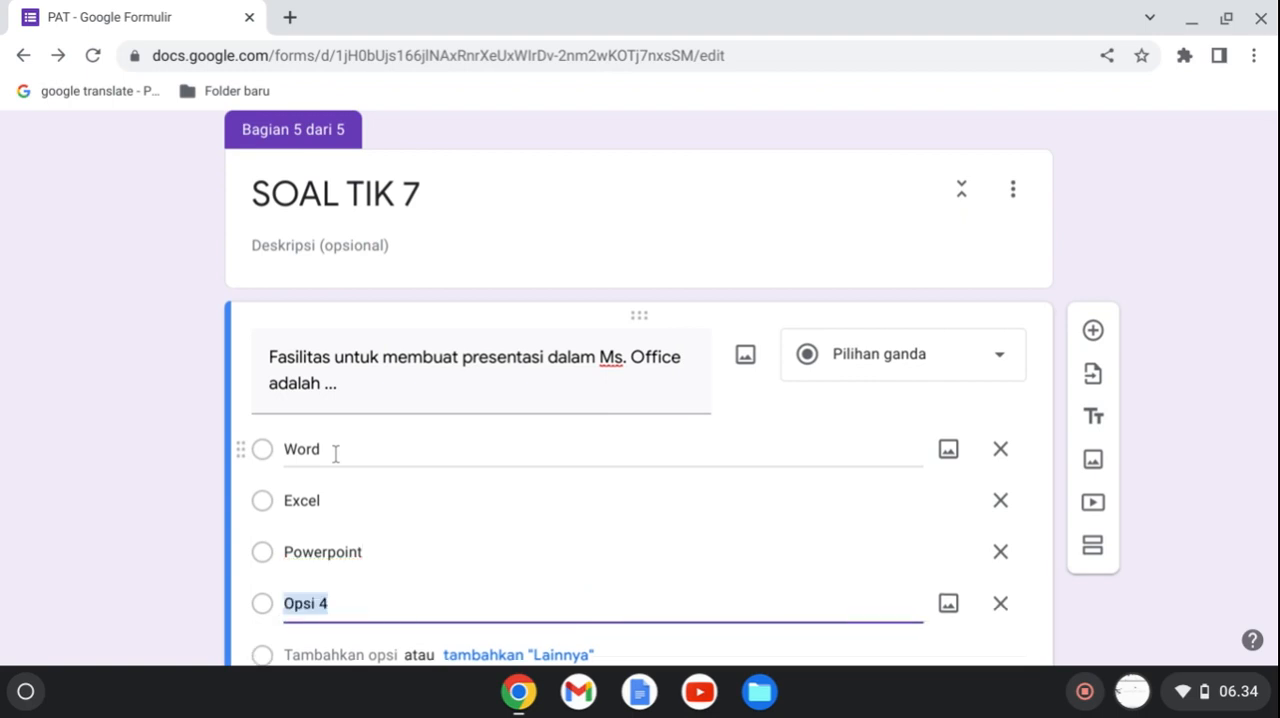
text(Outlo)
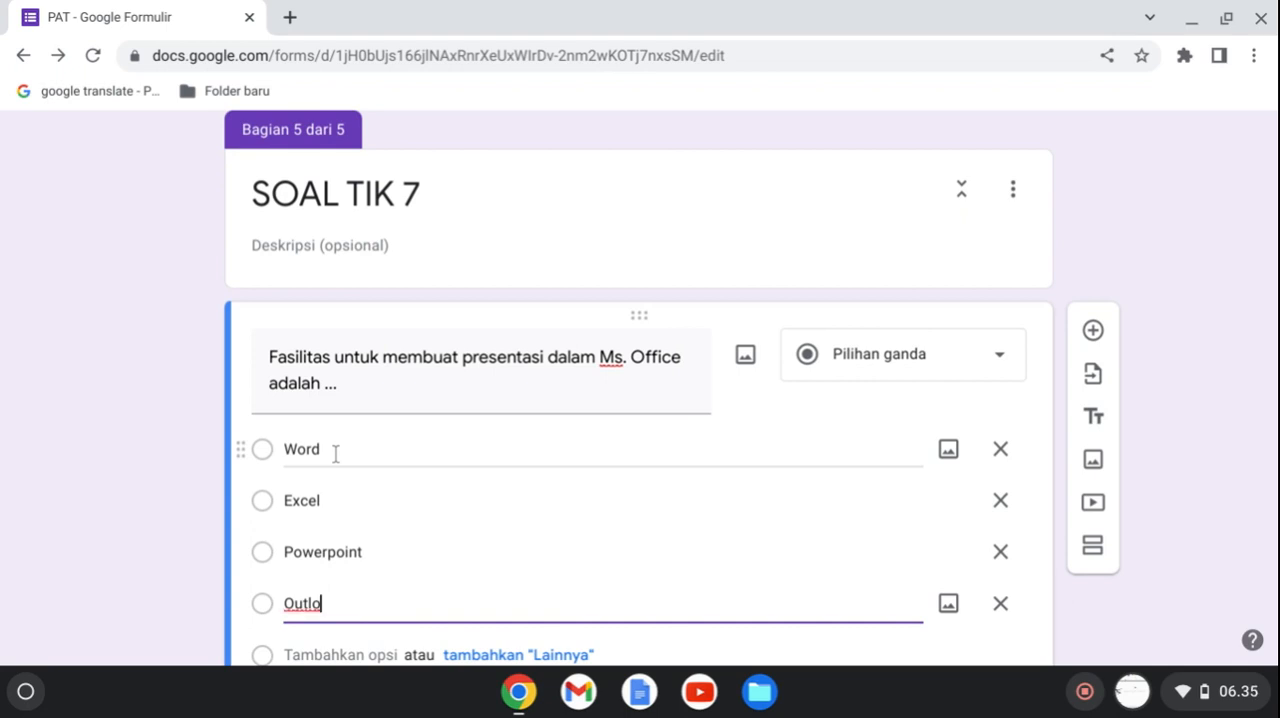
text(ok)
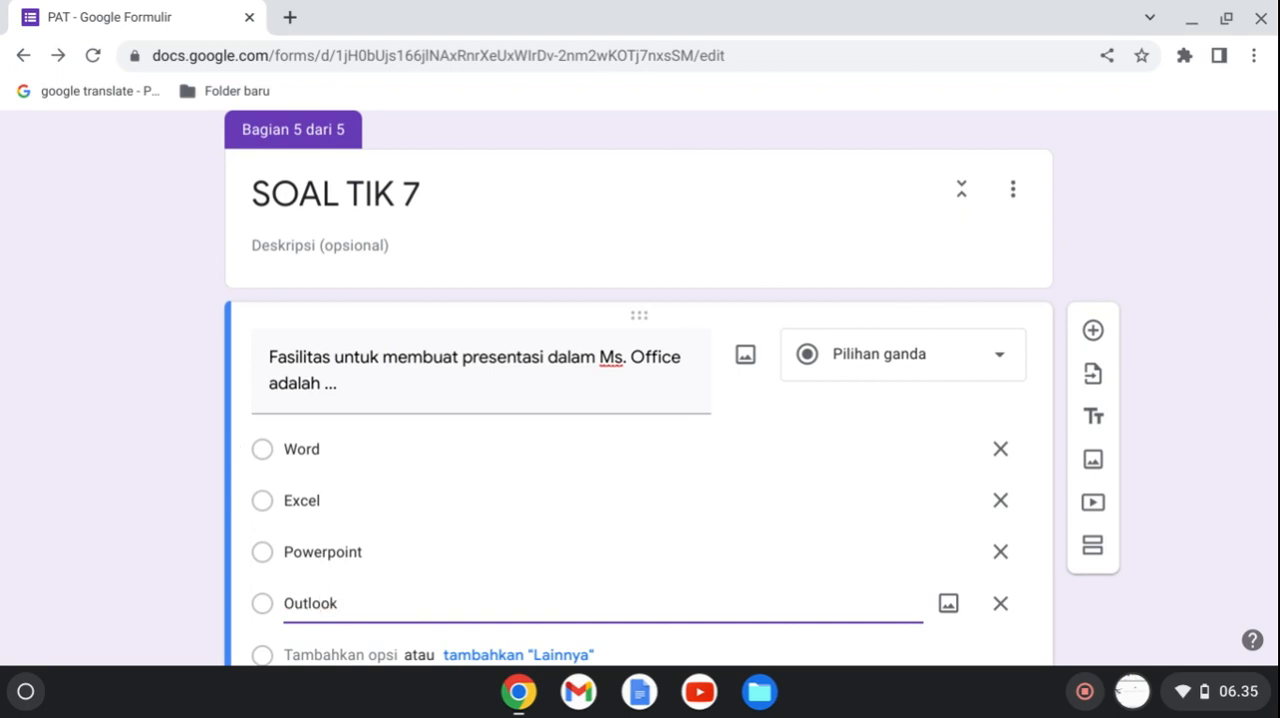
Mark Powerpoint as the correct answer worth 4 points, and add a blank question below this one.
drag(1277, 570, 1277, 587)
click(329, 566)
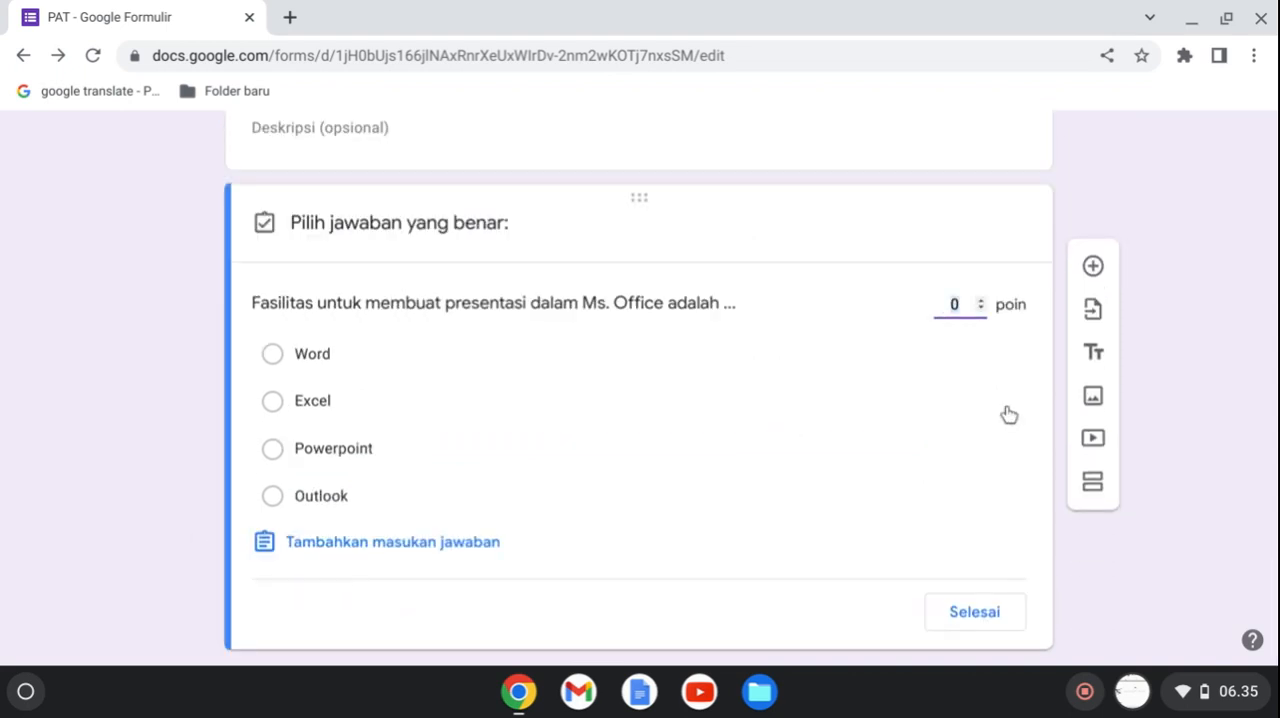
text(4)
click(273, 450)
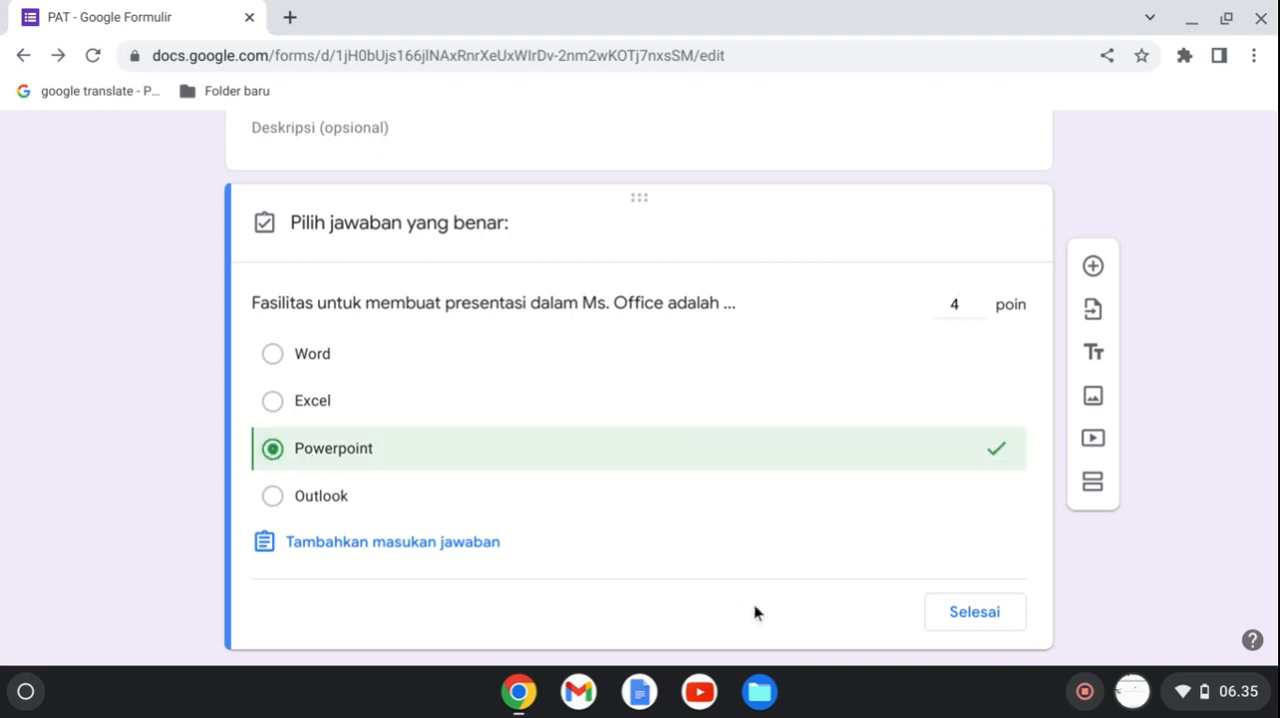
click(974, 613)
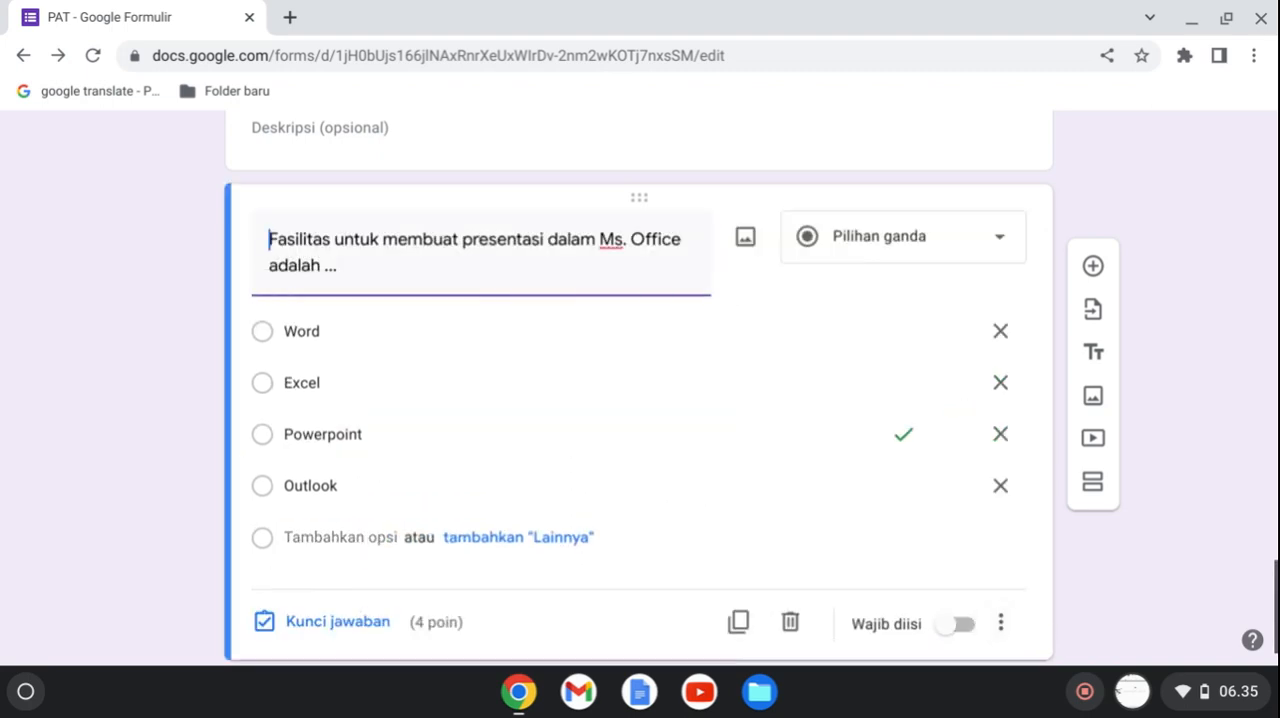
scroll(1219, 524, down, 1)
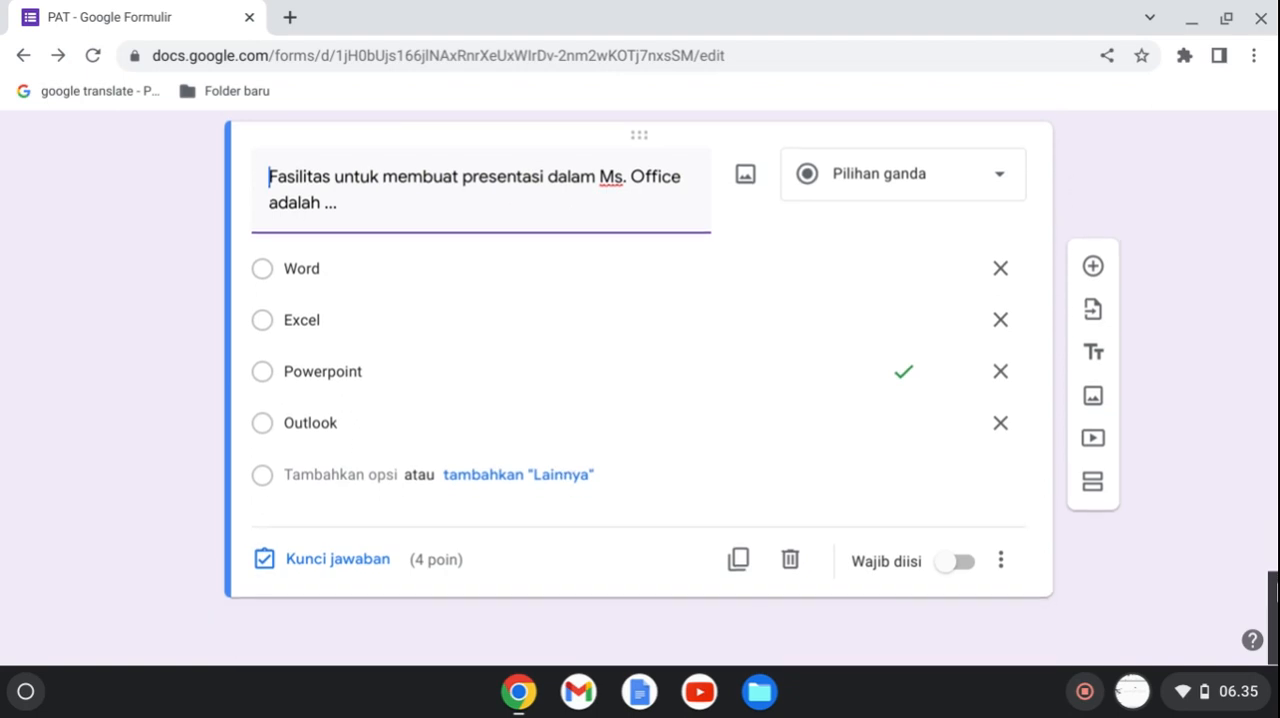
click(1092, 268)
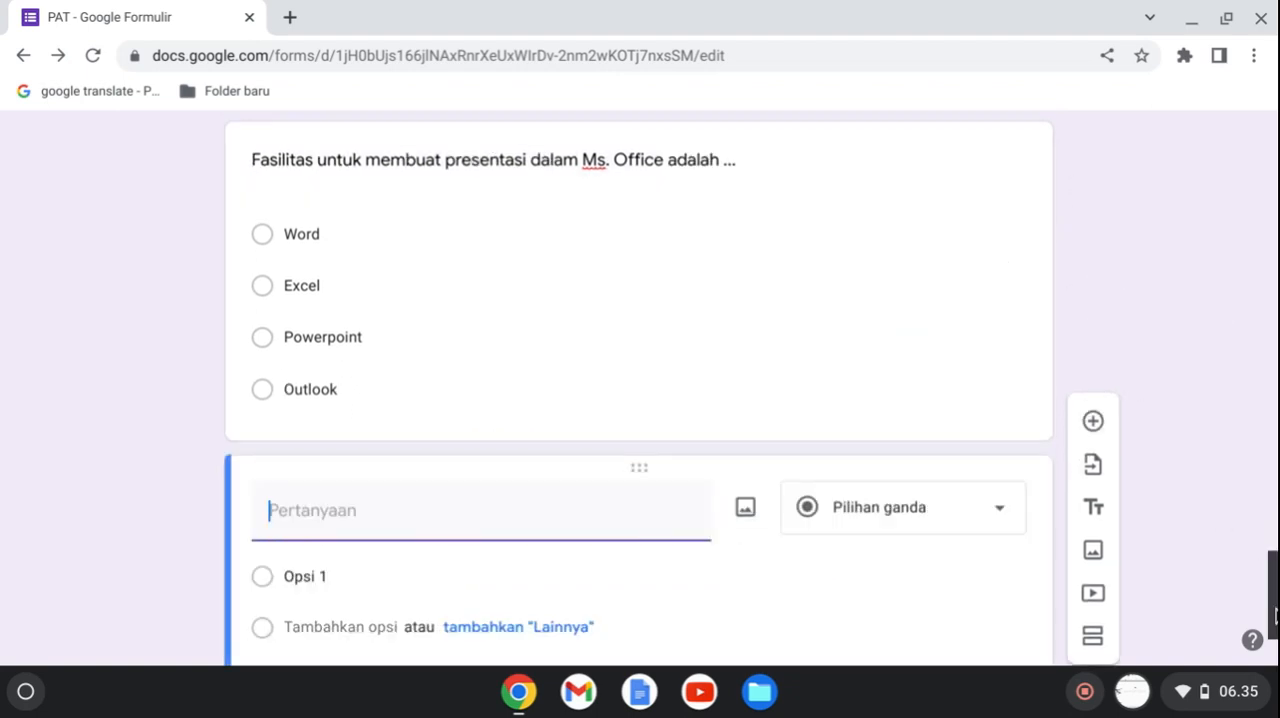
Preview the PAT TIK 7 form's opening page with the TOKEN question and close the preview.
drag(1274, 614, 1274, 160)
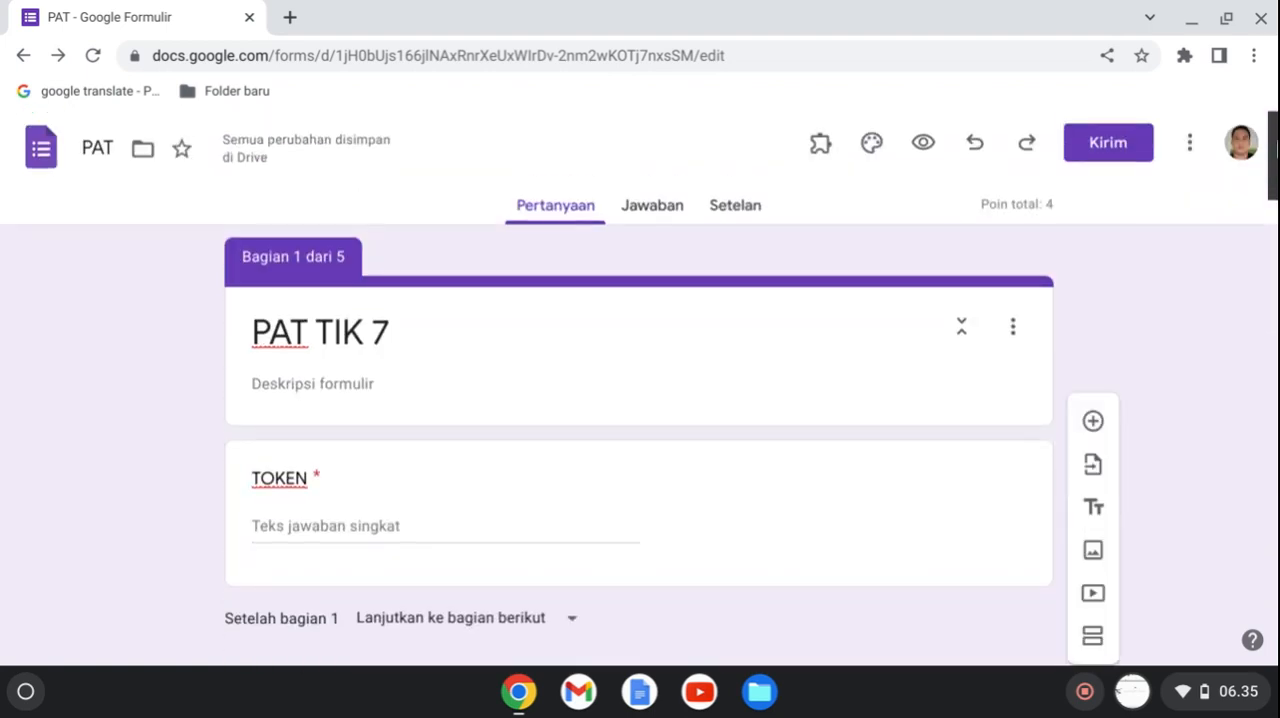
click(924, 147)
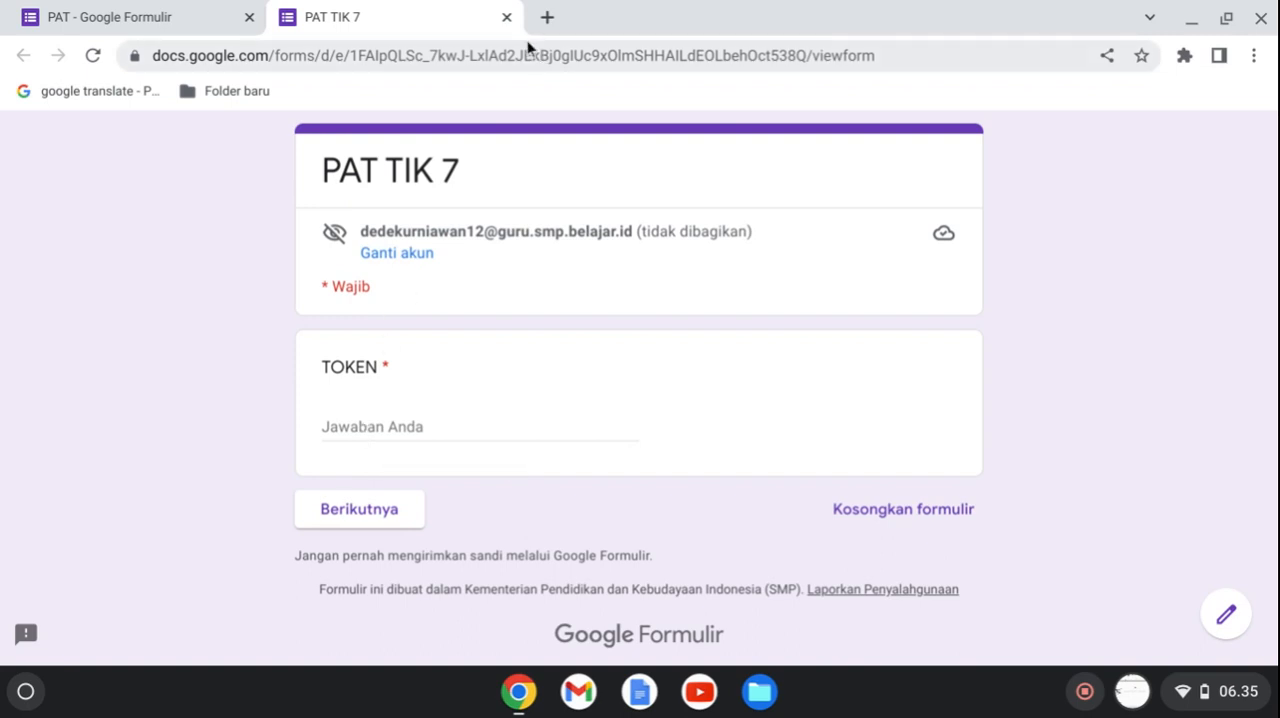
click(506, 17)
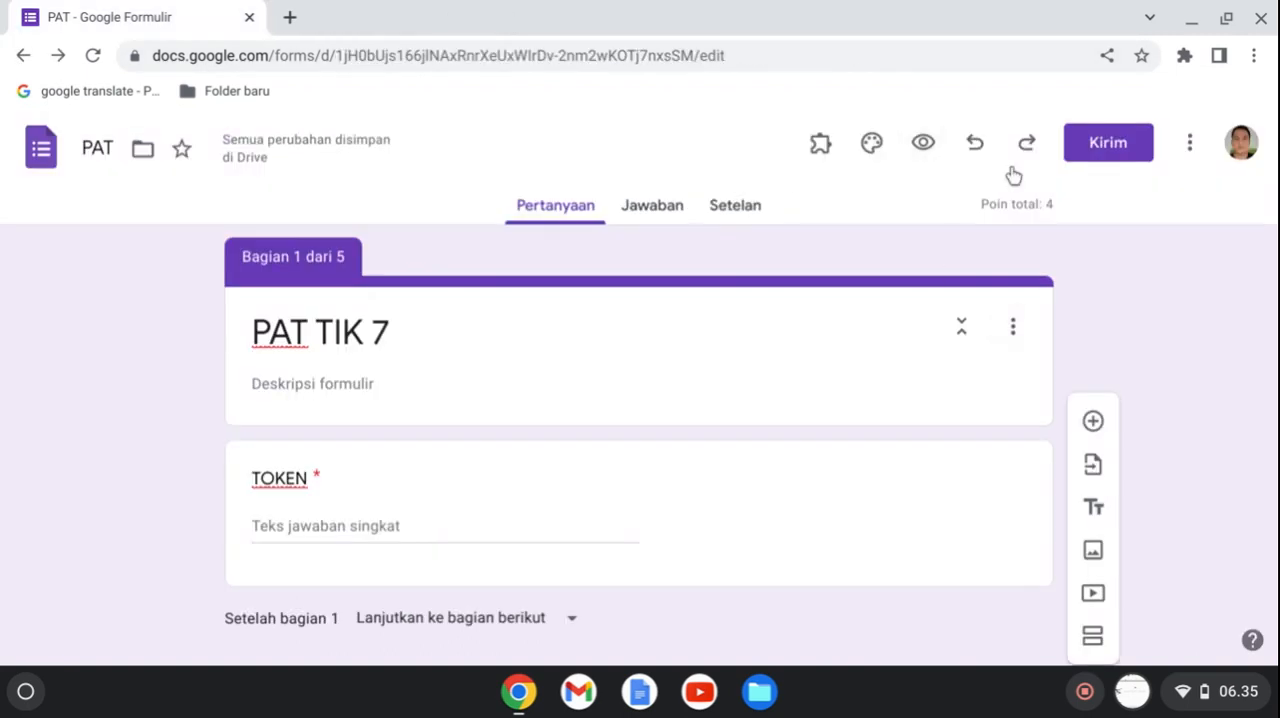
Shorten the form's sharing link and copy it.
click(1106, 146)
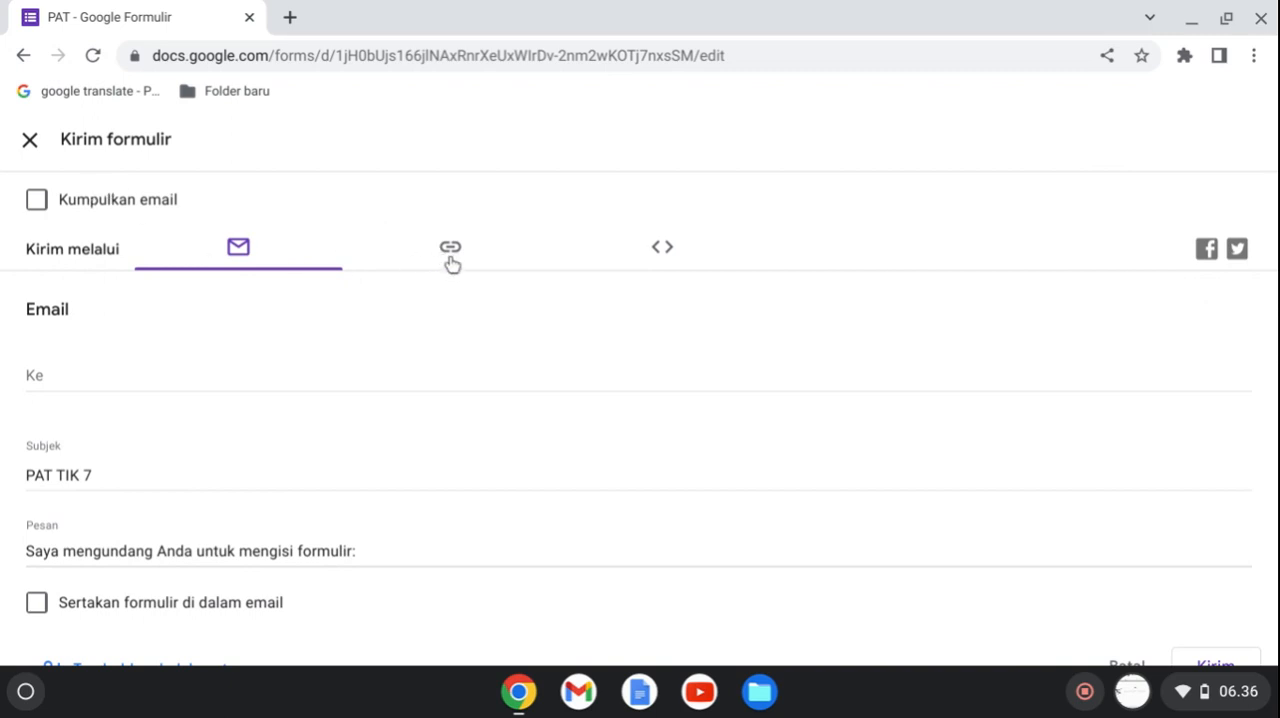
click(451, 255)
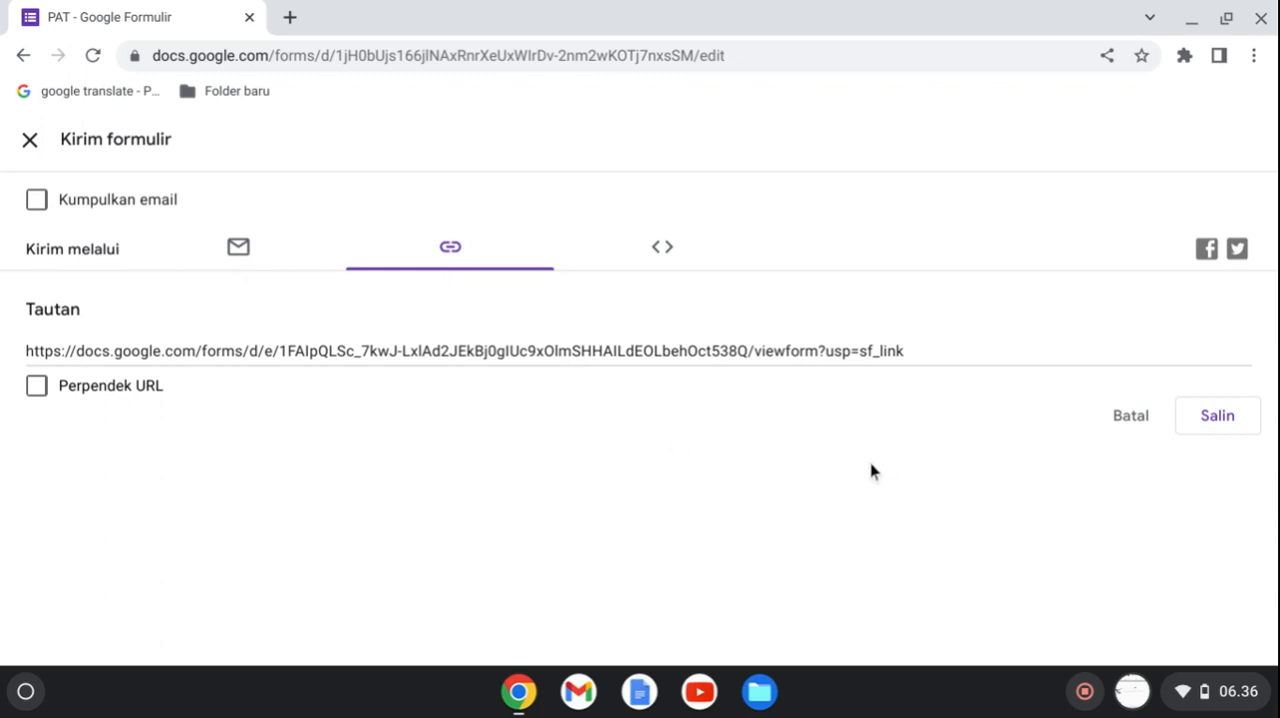
click(37, 388)
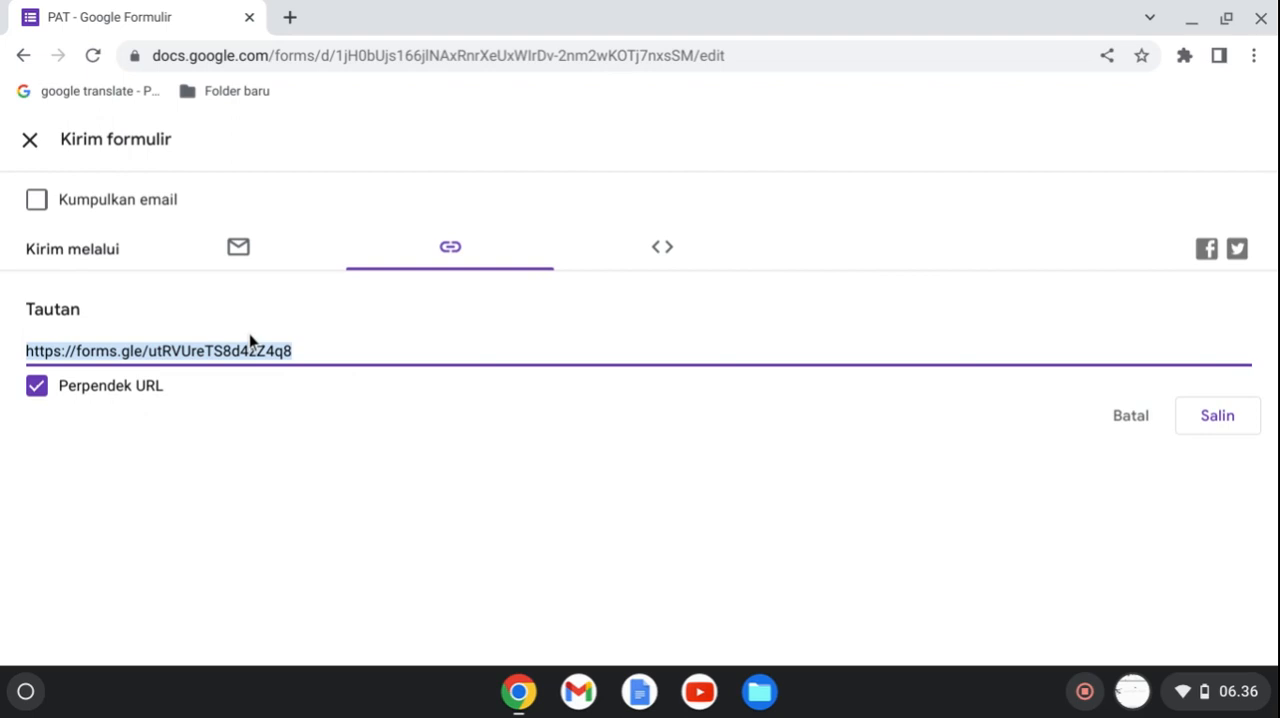
click(1218, 416)
Search the web for bitly in a new browser tab and open the Bitly URL shortener site.
click(301, 23)
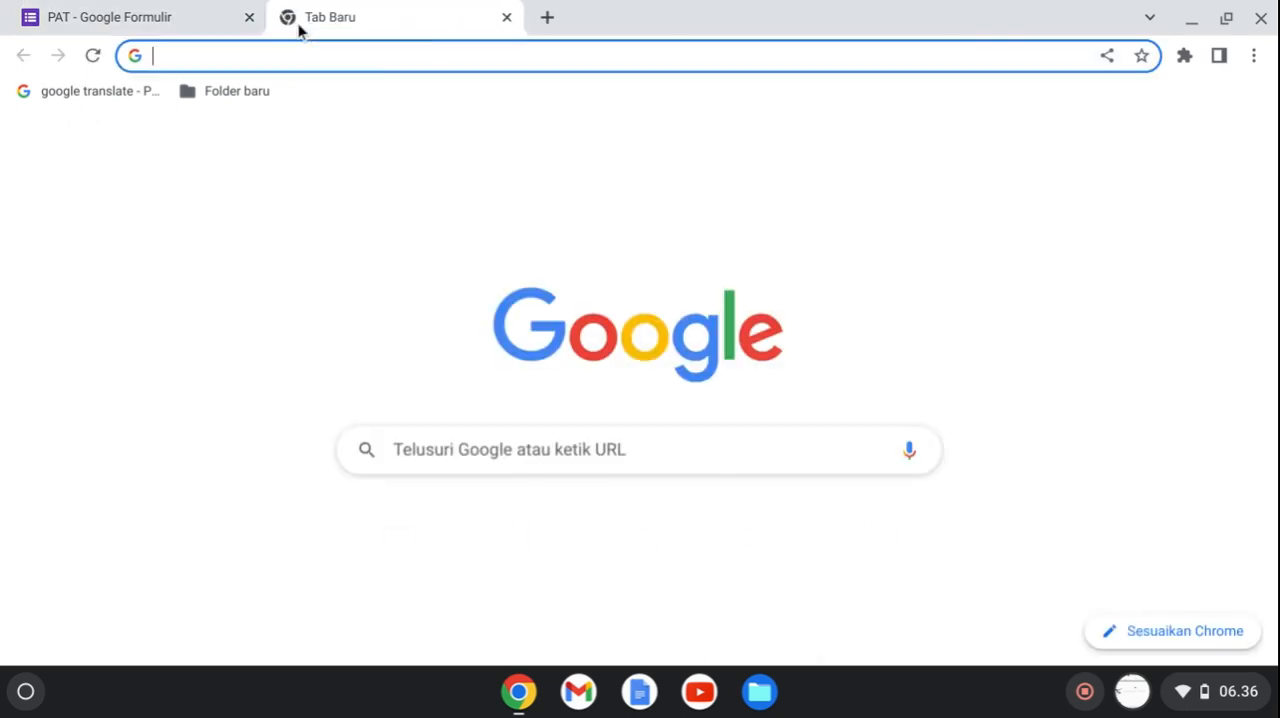
click(577, 456)
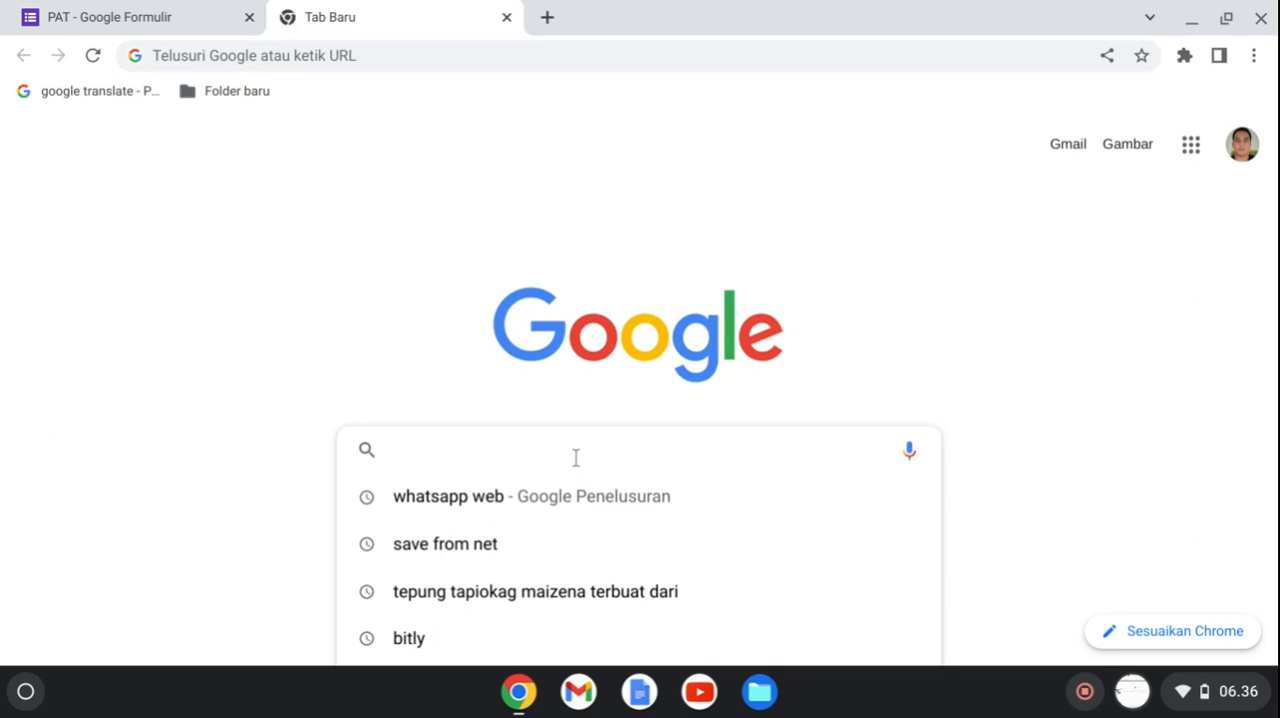
text(bitly)
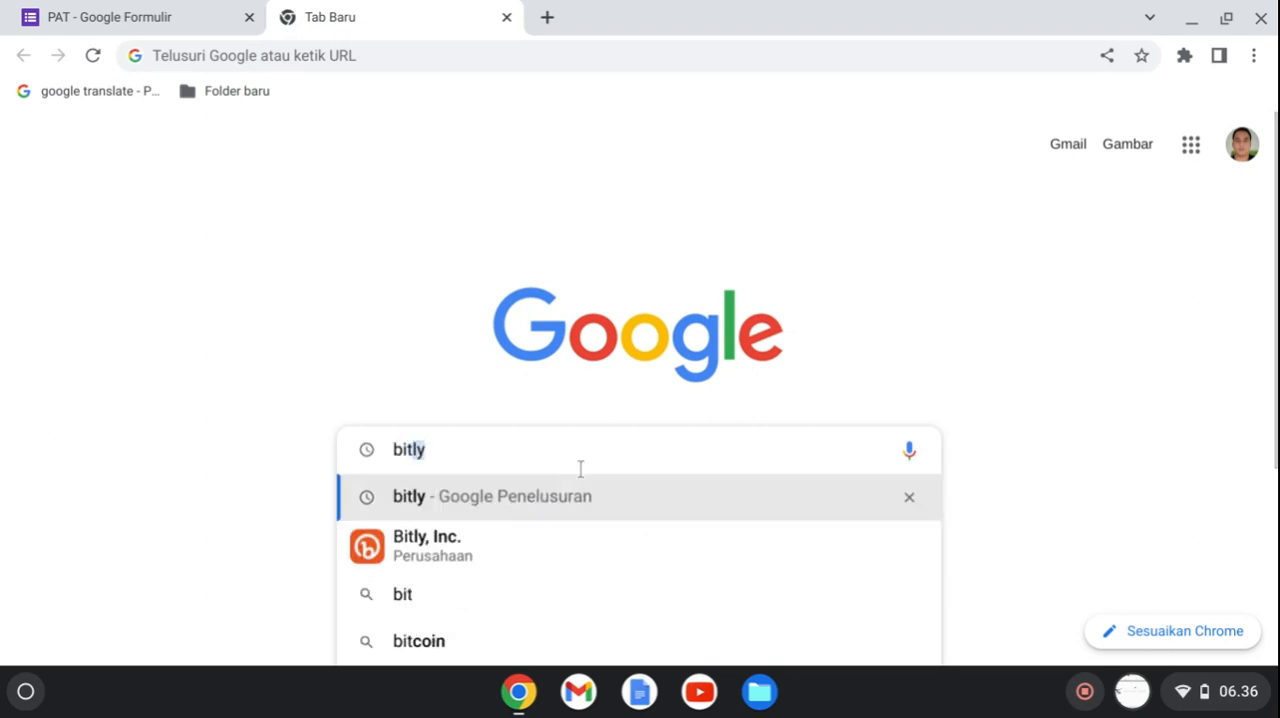
click(476, 553)
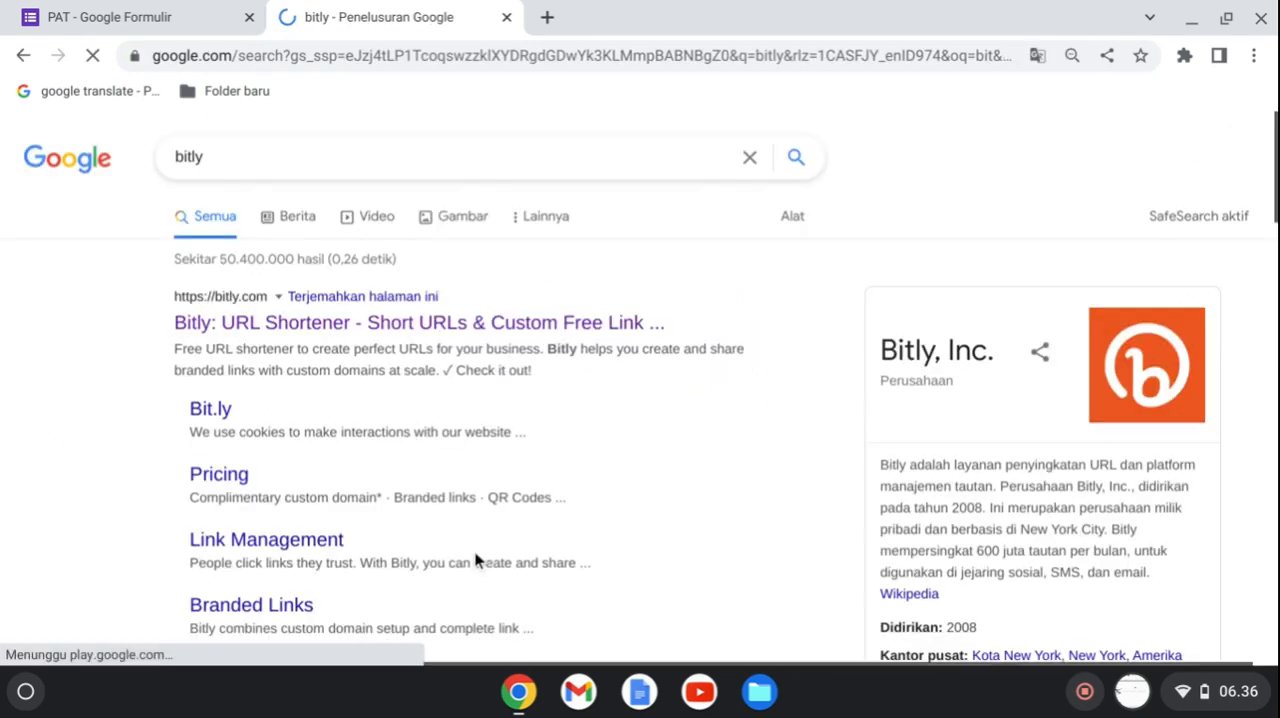
click(330, 332)
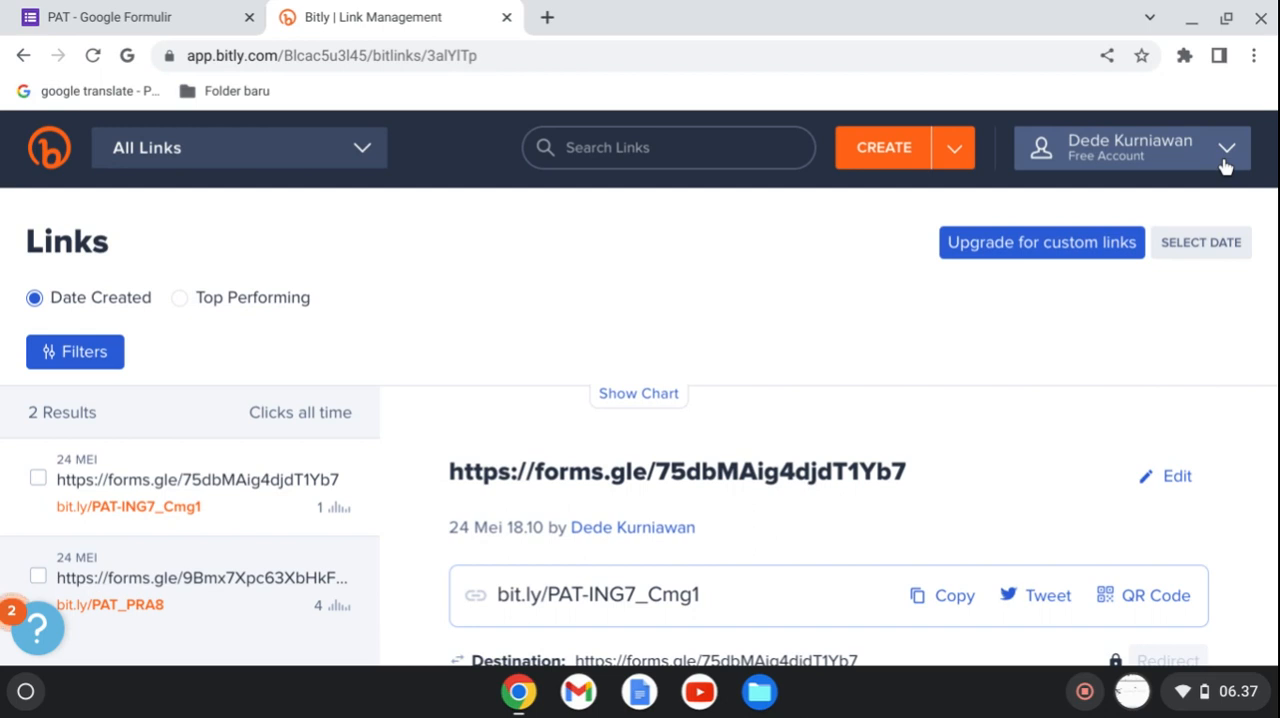
Create a new bit.ly link that uses the copied Google Forms address as its long URL.
click(900, 152)
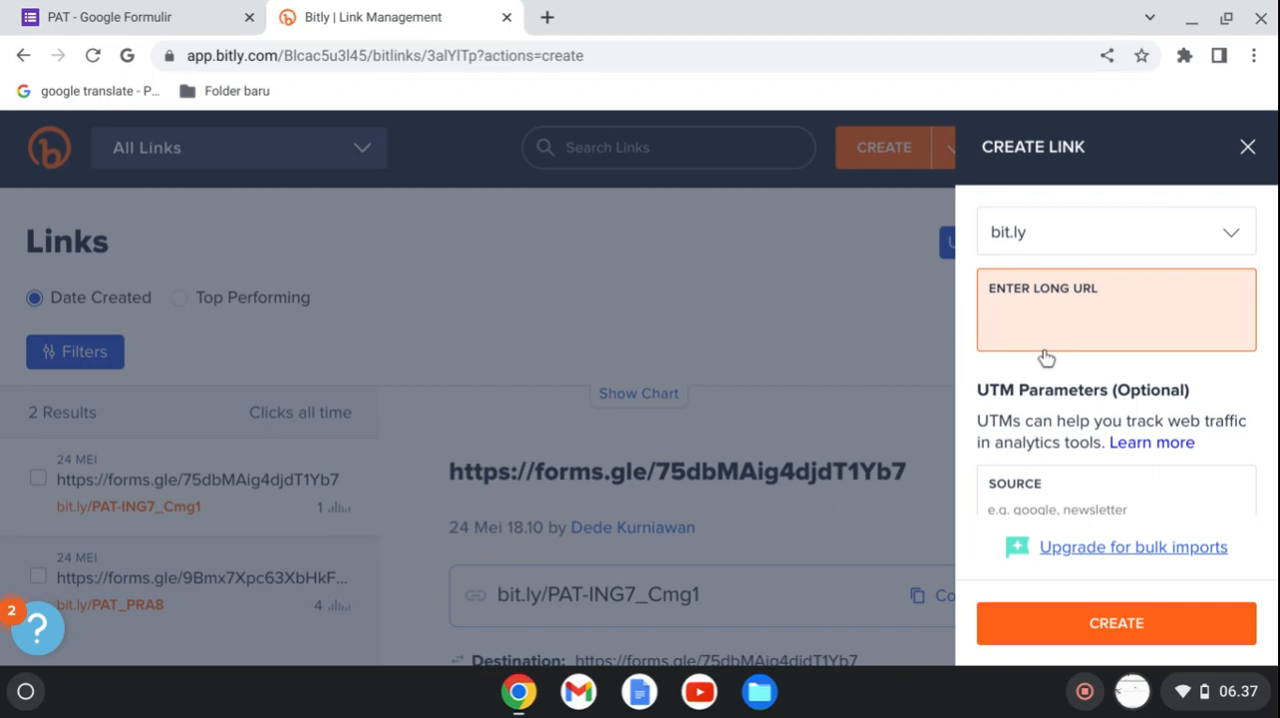
text(https://forms.gle/utRVUreTS8d4zZ4q8)
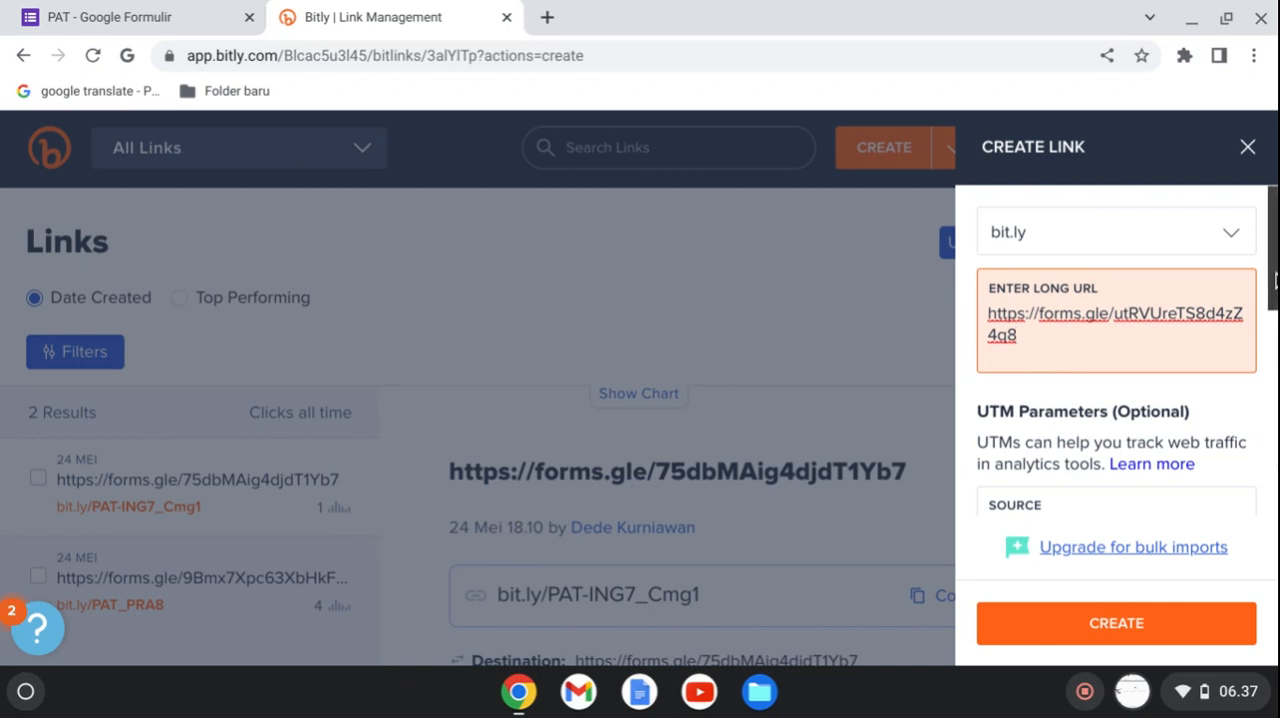
mouse_move(1274, 279)
mouse_down()
mouse_move(1273, 366)
mouse_move(1275, 279)
mouse_up()
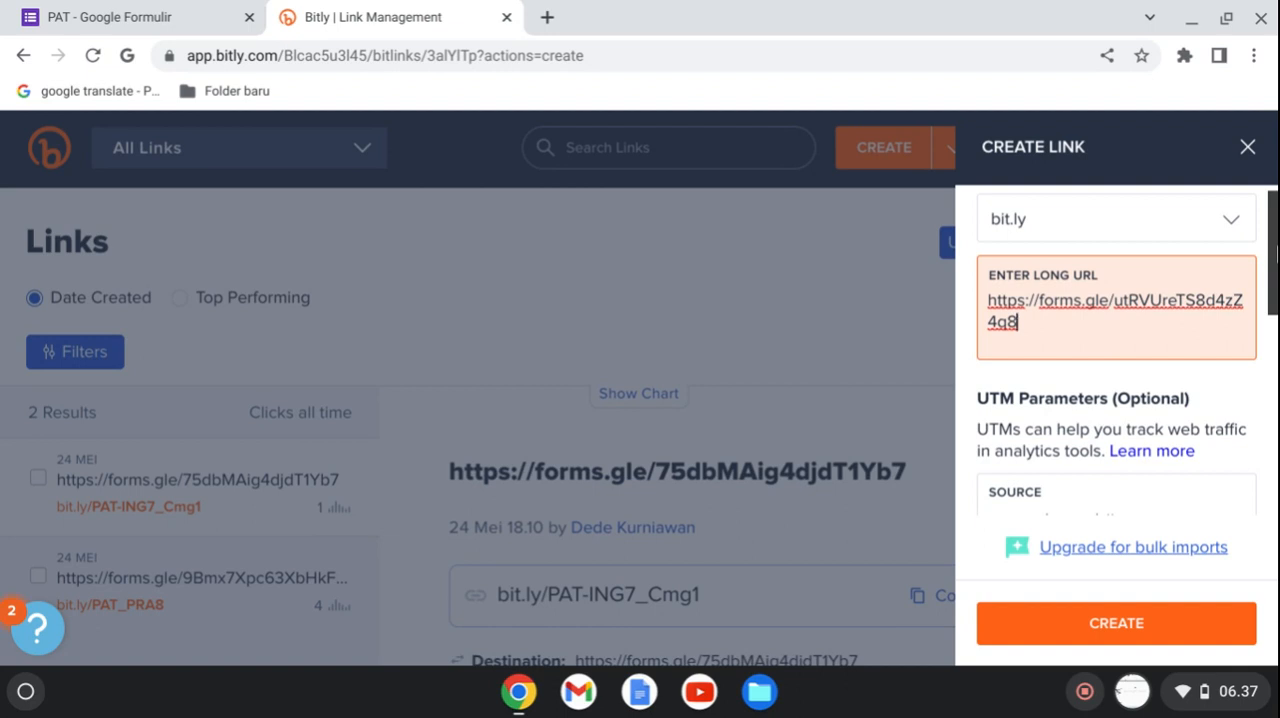
mouse_move(1275, 255)
mouse_down()
mouse_move(1275, 290)
mouse_move(1276, 248)
mouse_up()
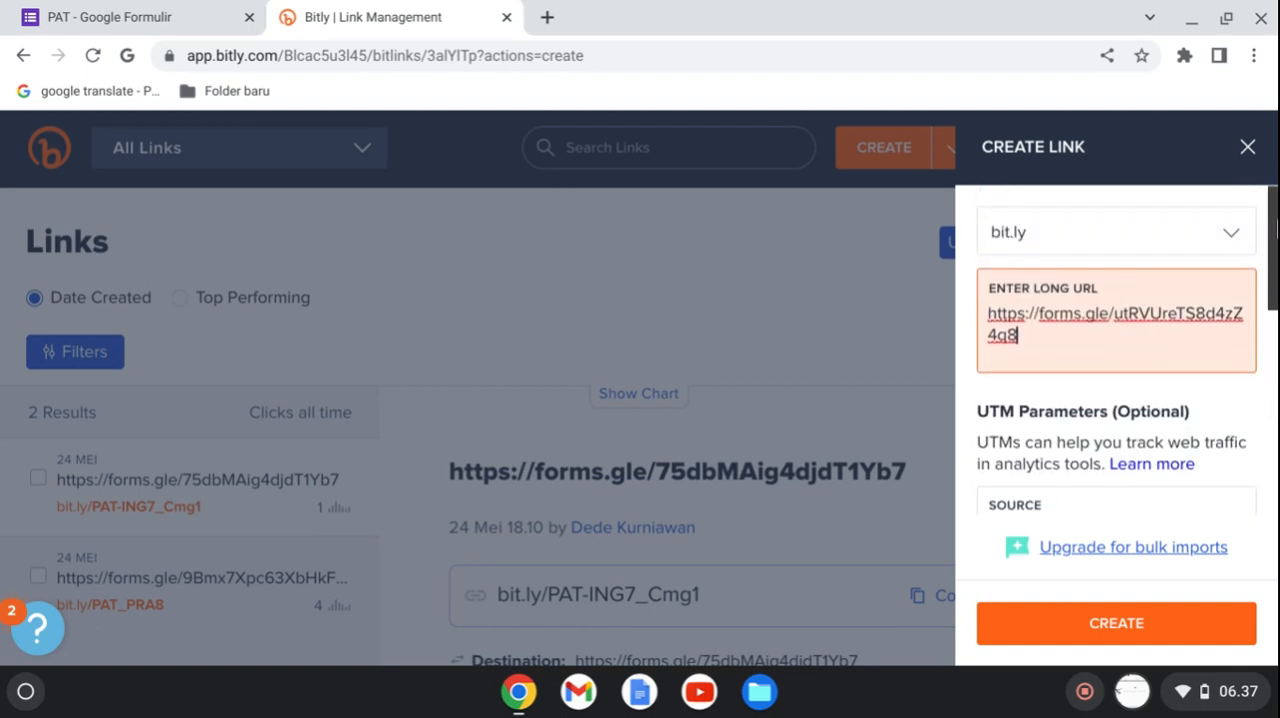
click(1106, 633)
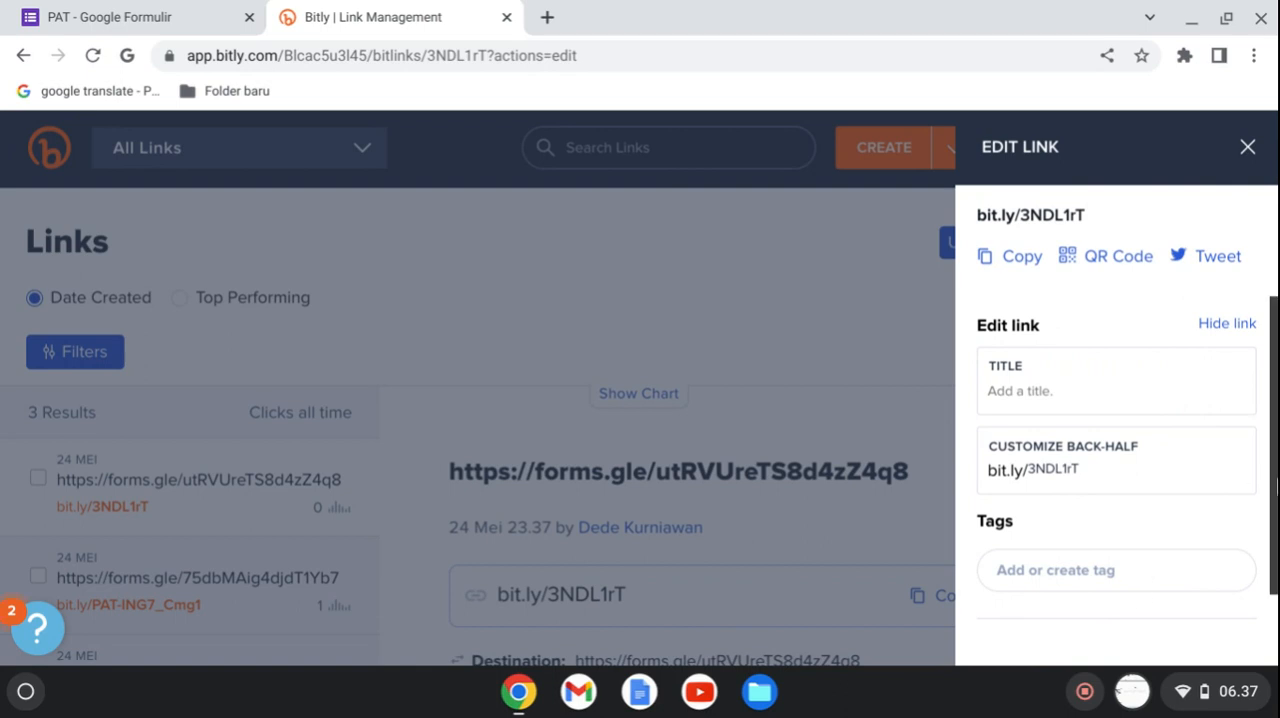
Try to save the new bit.ly link with the custom back-half PATTIK7.
scroll(1090, 440, down, 2)
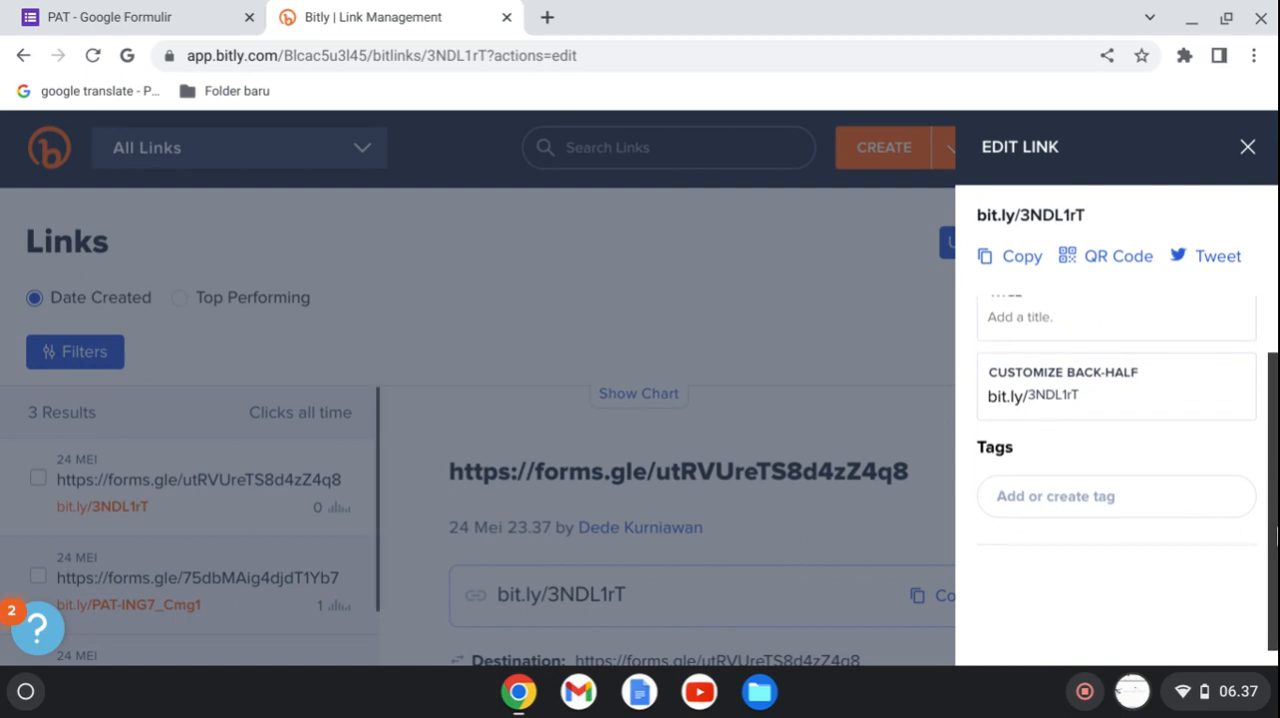
click(1108, 387)
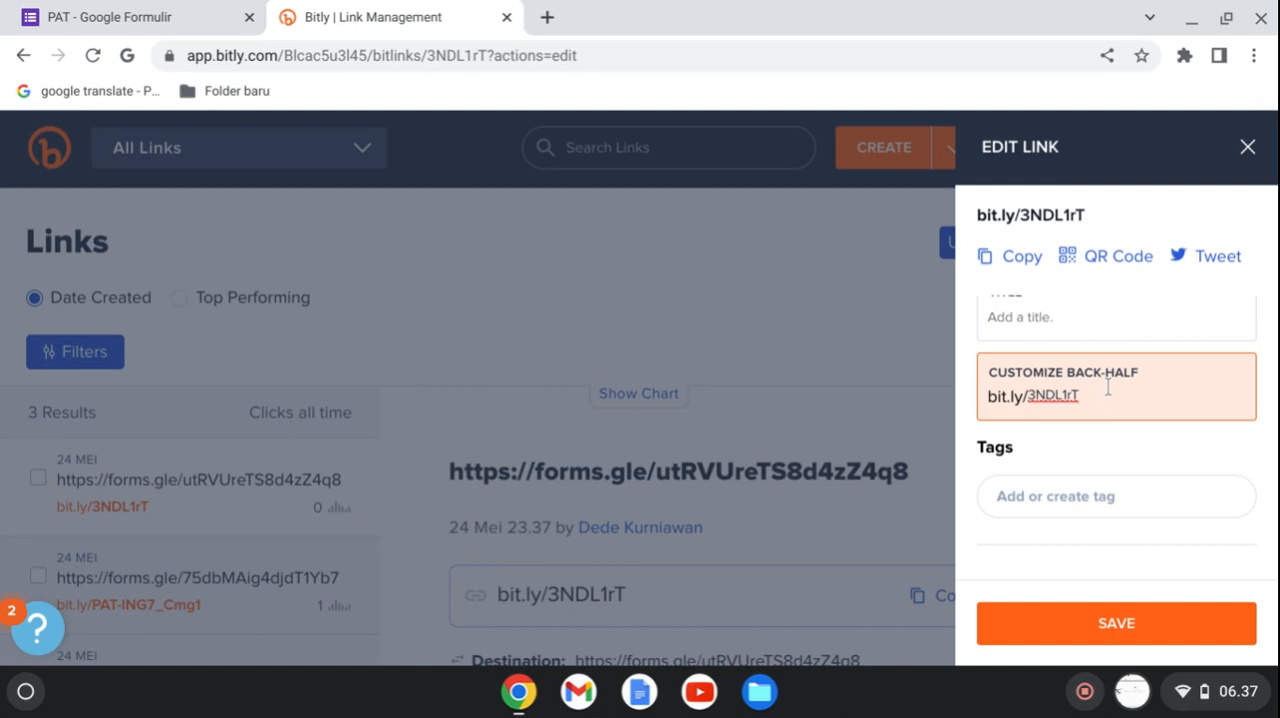
key(ctrl+a)
text(PATTIK7-)
key(BackSpace)
click(1175, 630)
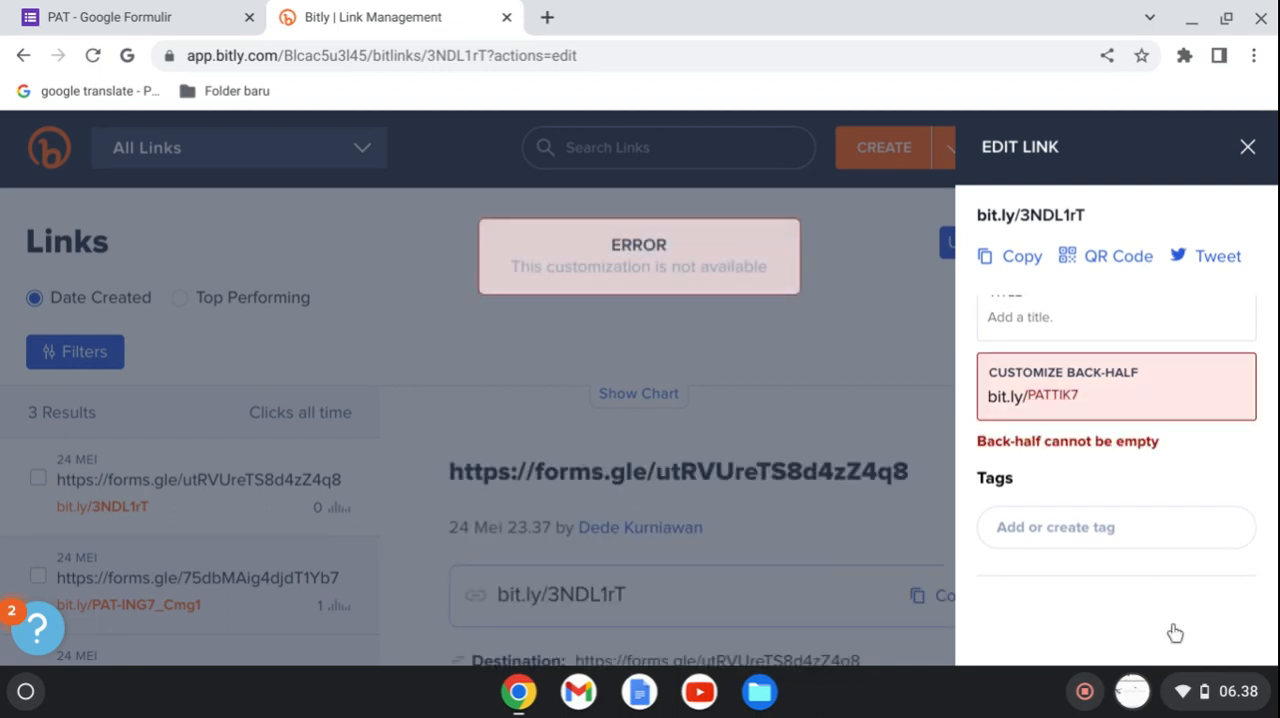
Insert an underscore to make the custom back-half PAT_TIK7 and try to save it.
click(1102, 401)
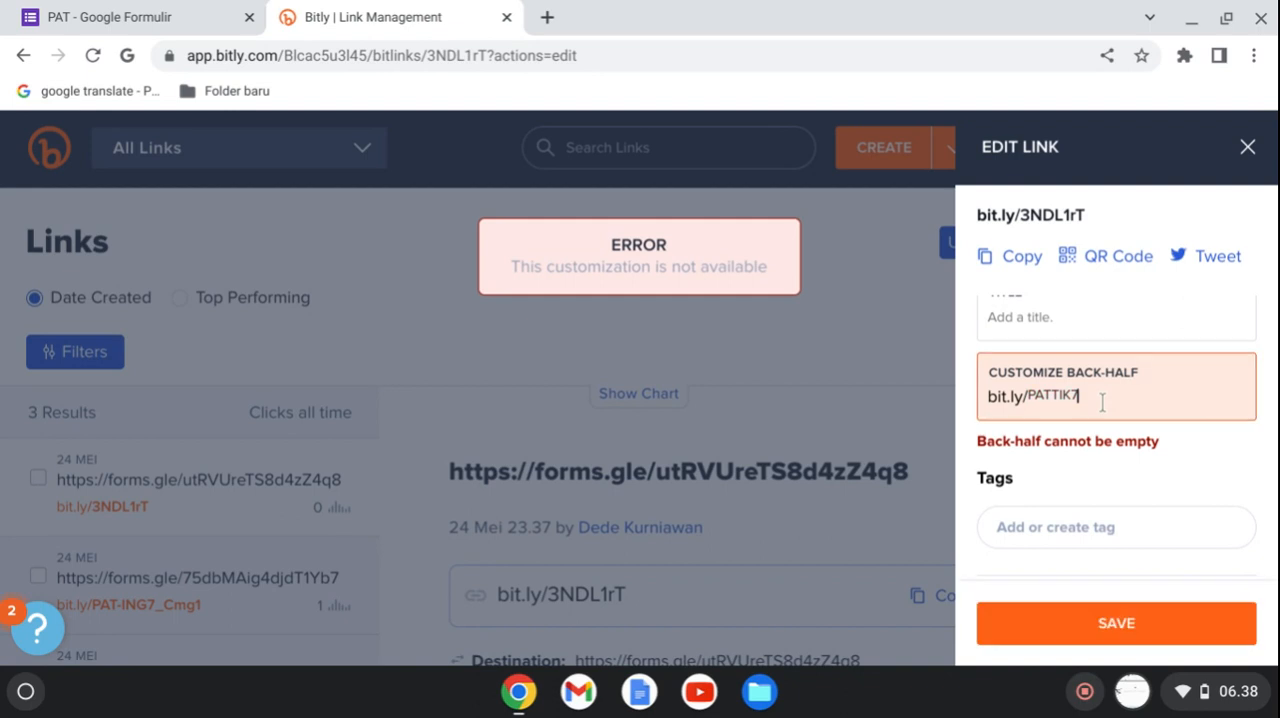
click(1102, 401)
key(Left)
key(Left)
key(Left)
key(Left)
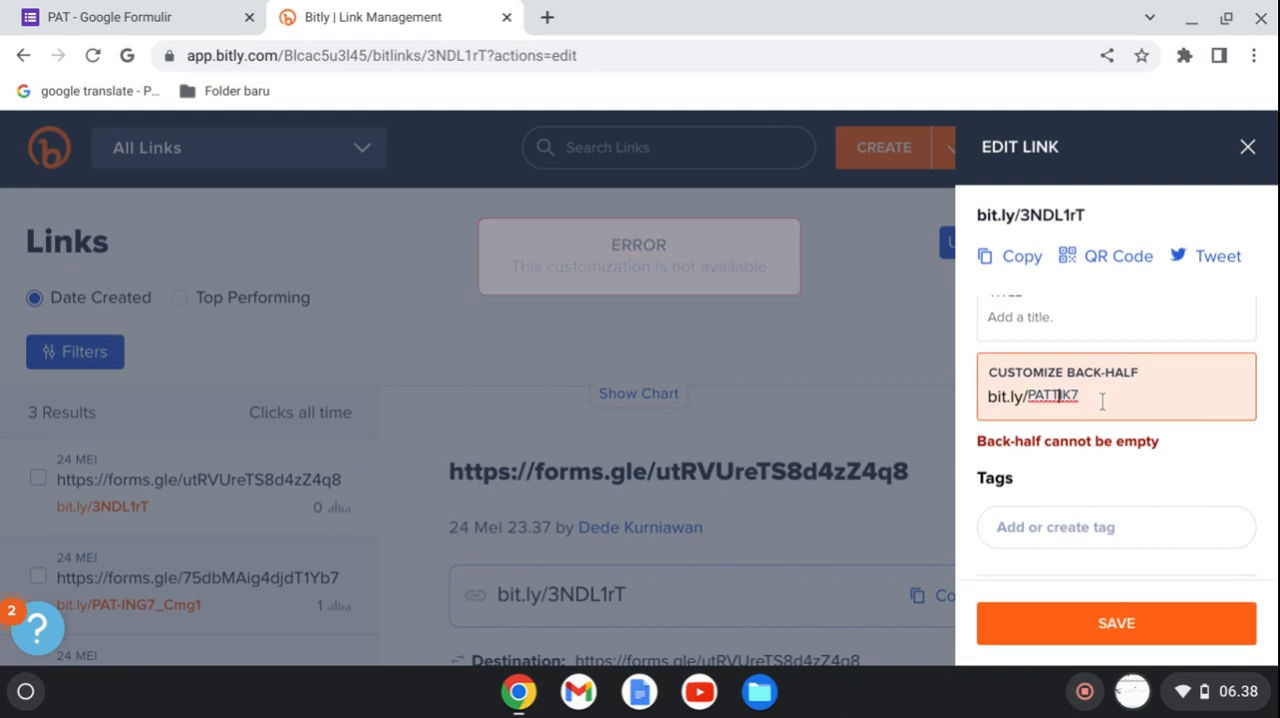
text(_)
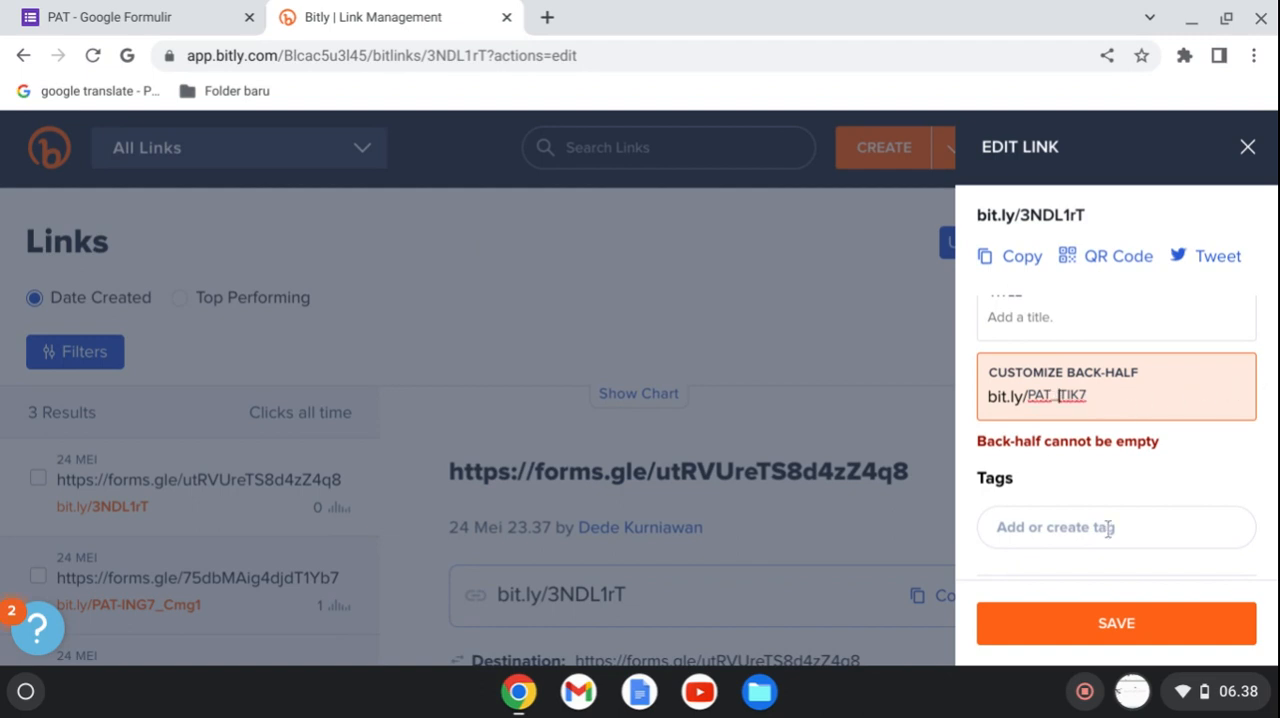
click(1096, 628)
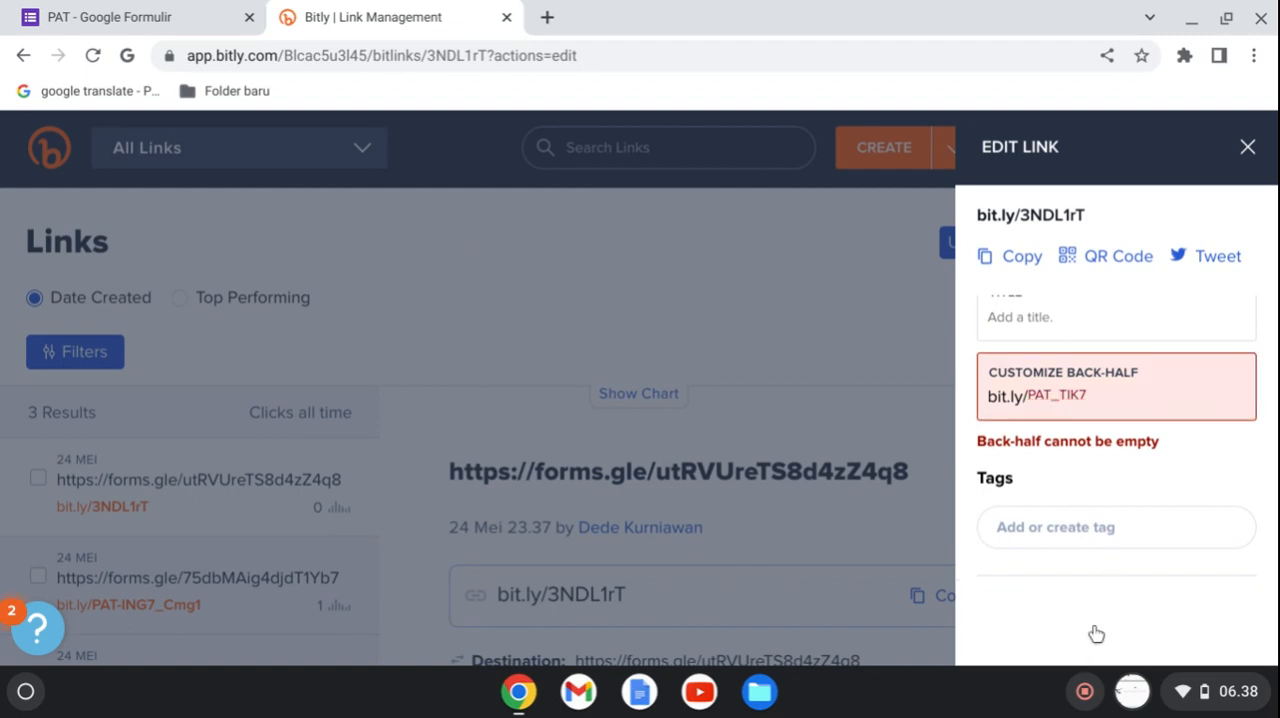
Extend the custom back-half to NSCMPAT_TIK7_, save the link and copy it.
click(1097, 395)
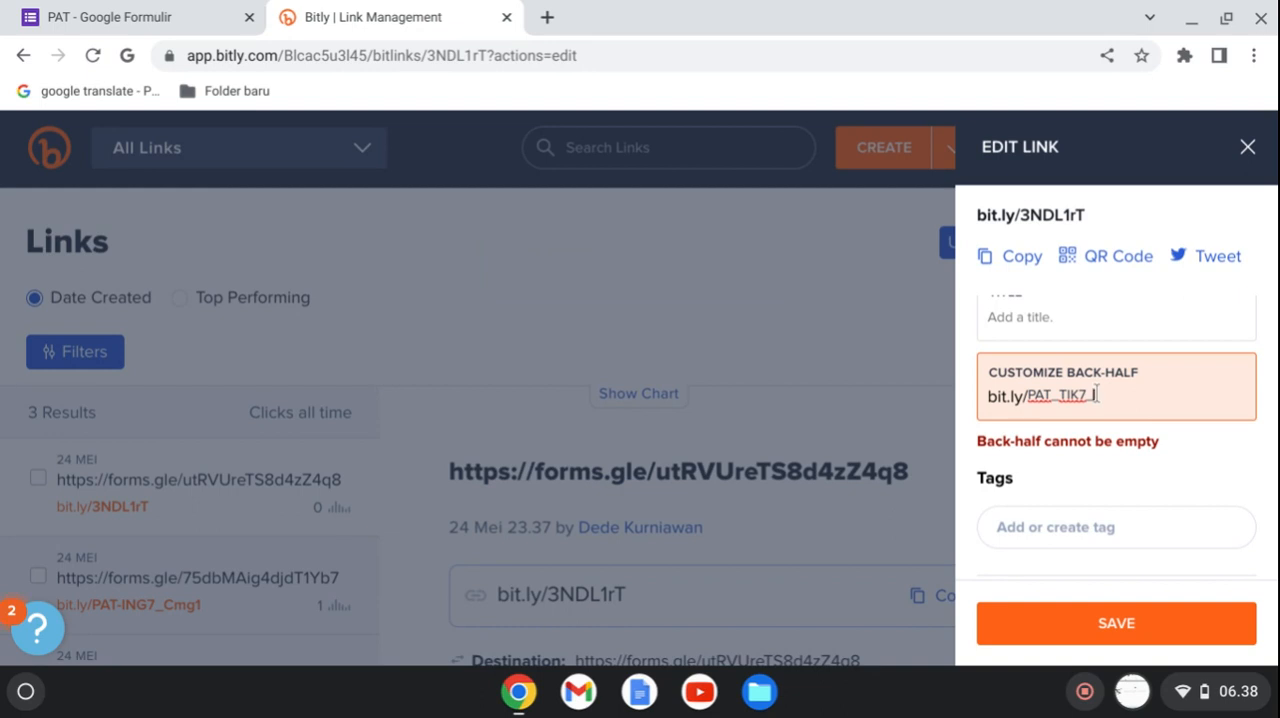
key(Left)
key(Left)
key(Left)
key(Left)
key(Left)
key(Left)
key(Left)
key(Left)
text(NSC)
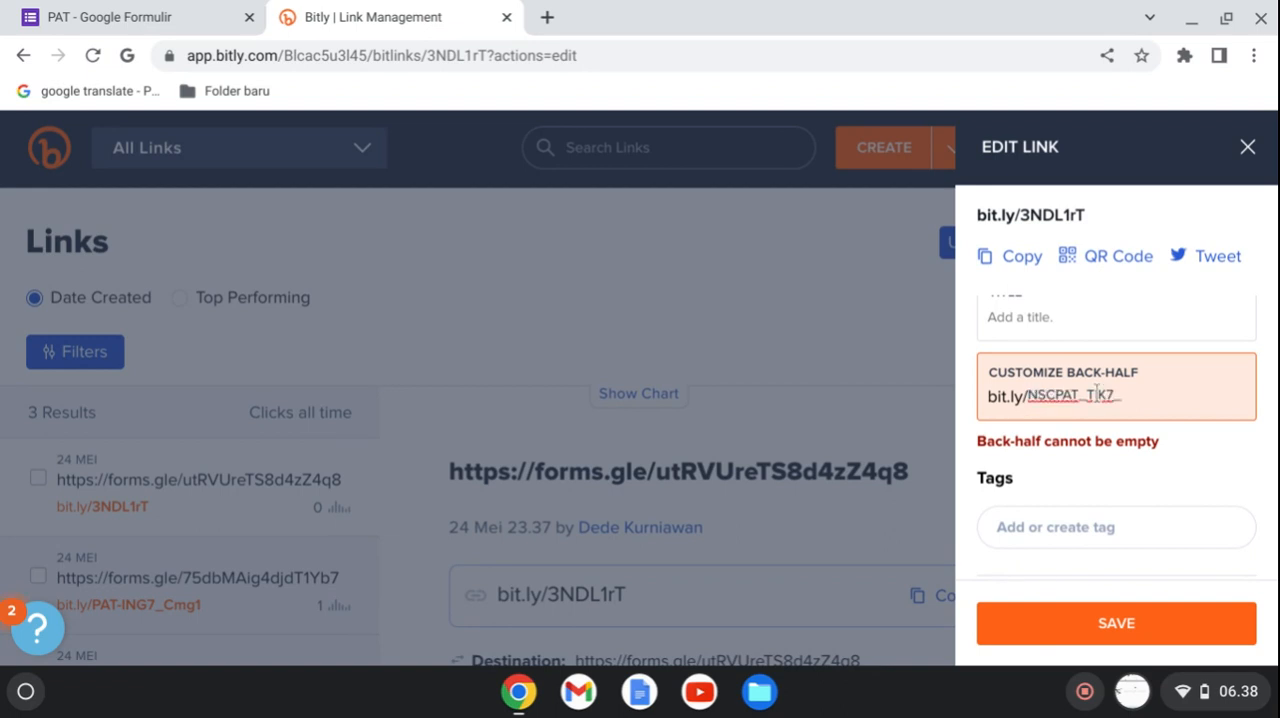
text(M)
click(1117, 630)
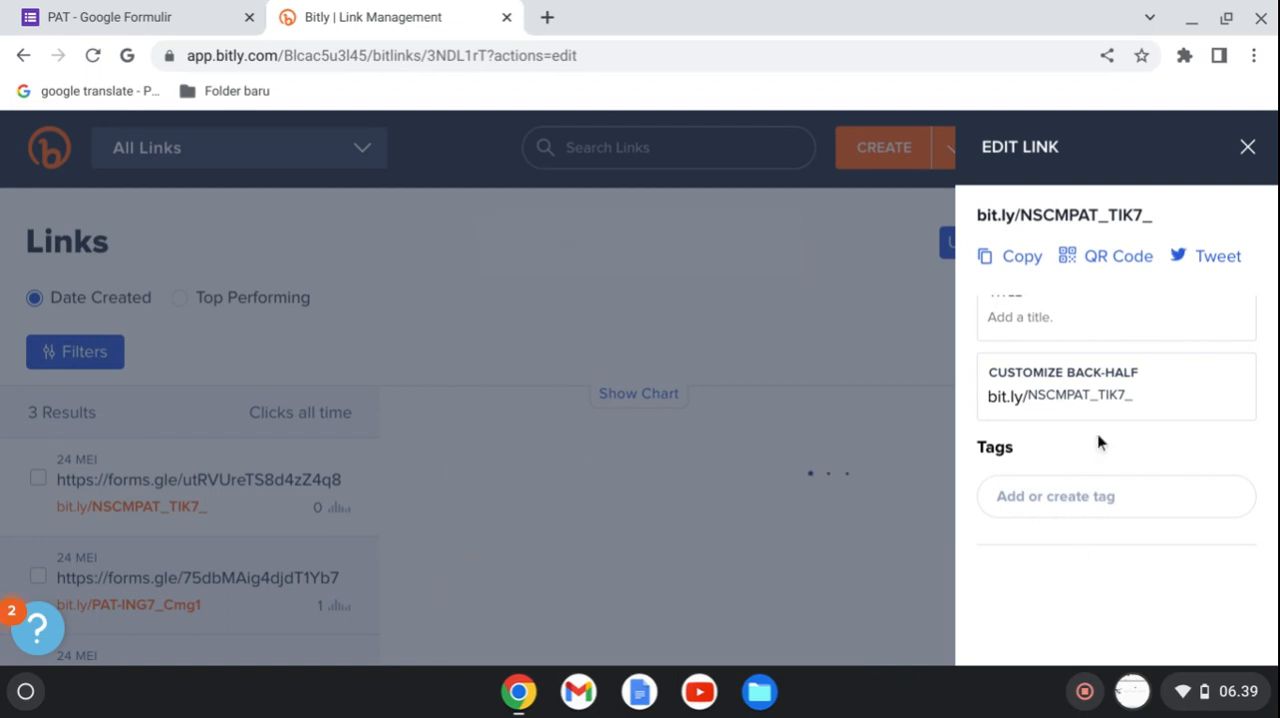
click(989, 266)
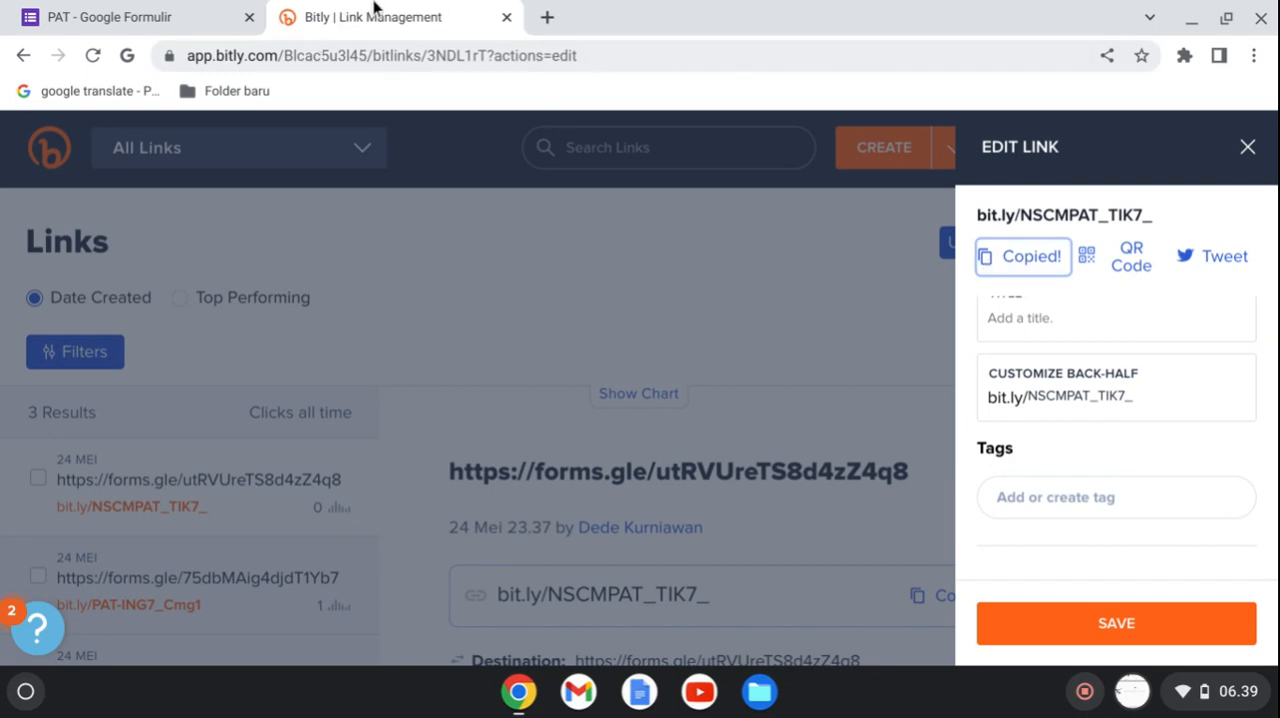
Search for whatsapp web in a new browser tab and open WhatsApp Web.
click(555, 24)
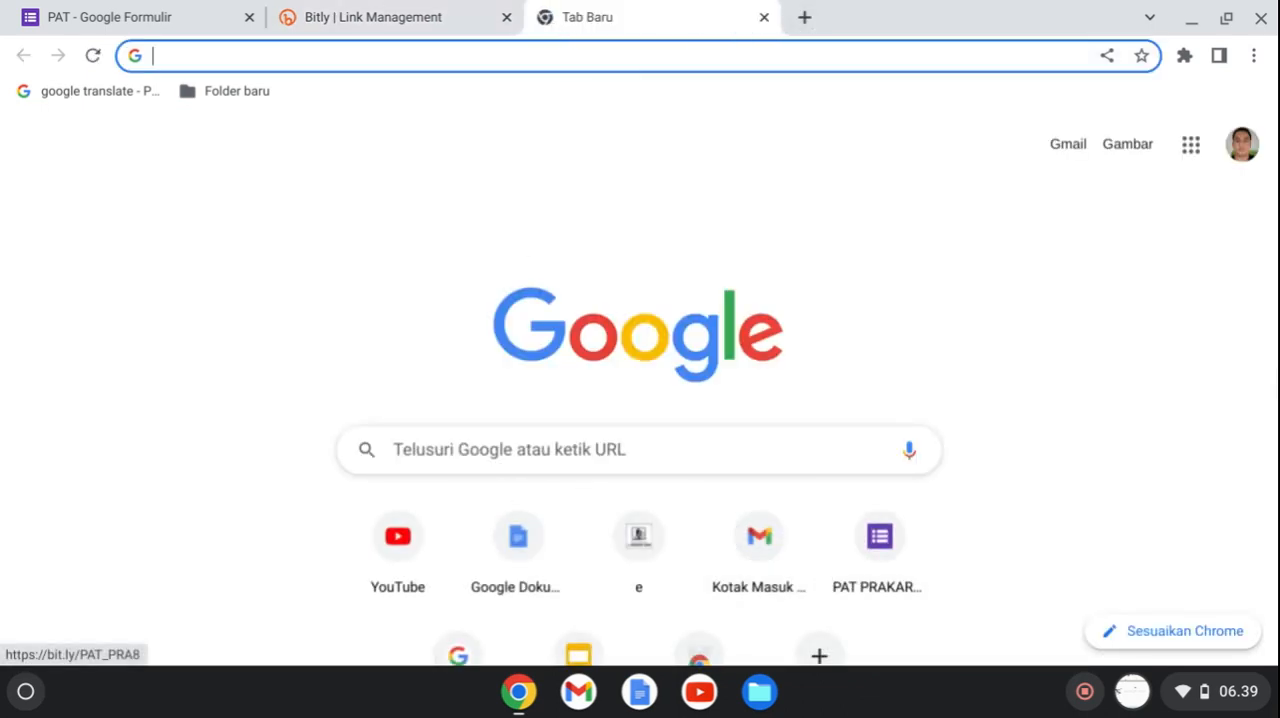
click(518, 452)
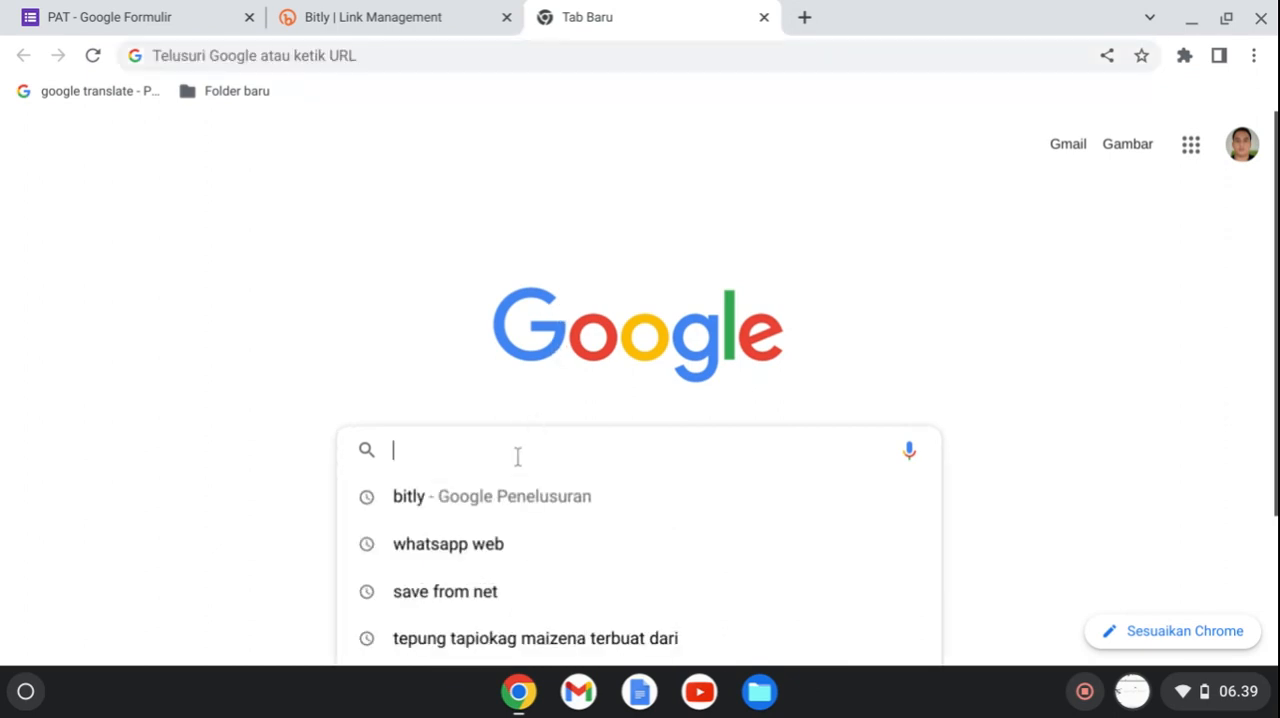
click(472, 547)
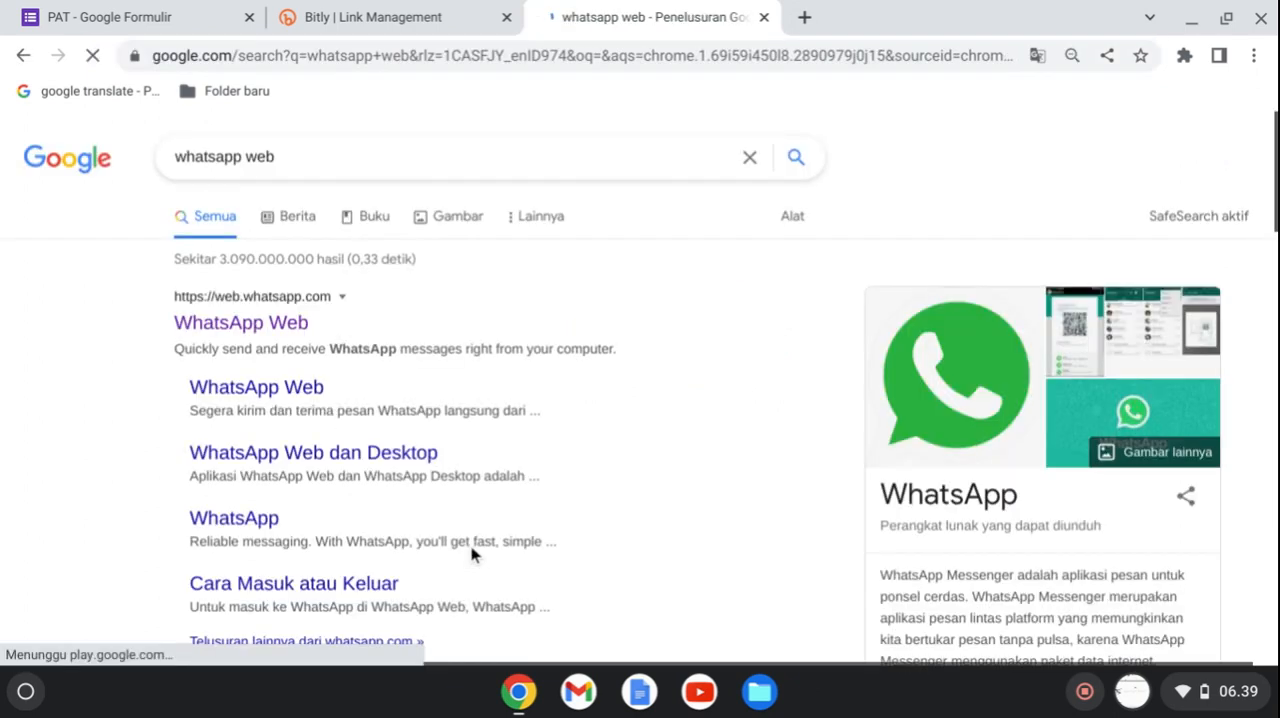
click(225, 328)
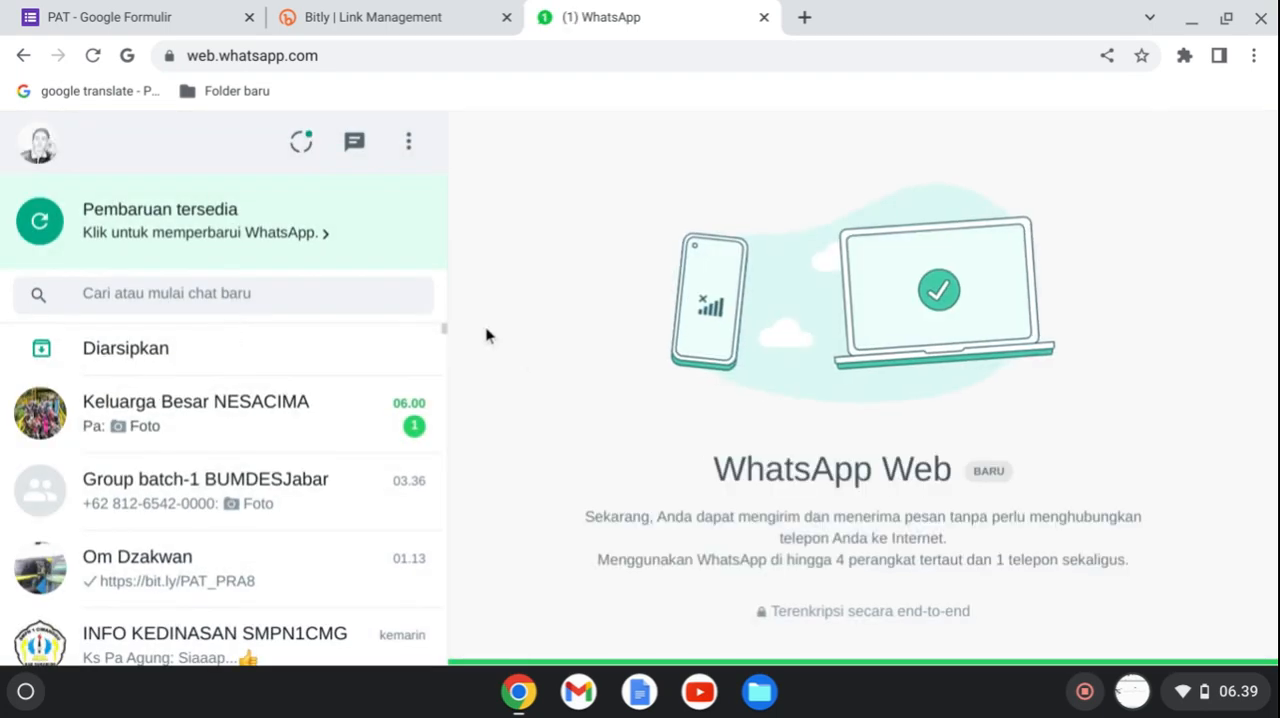
Send the copied bit.ly/NSCMPAT_TIK7_ link to the contact whose chat holds the earlier PAT_PRA8 link.
scroll(446, 340, down, 1)
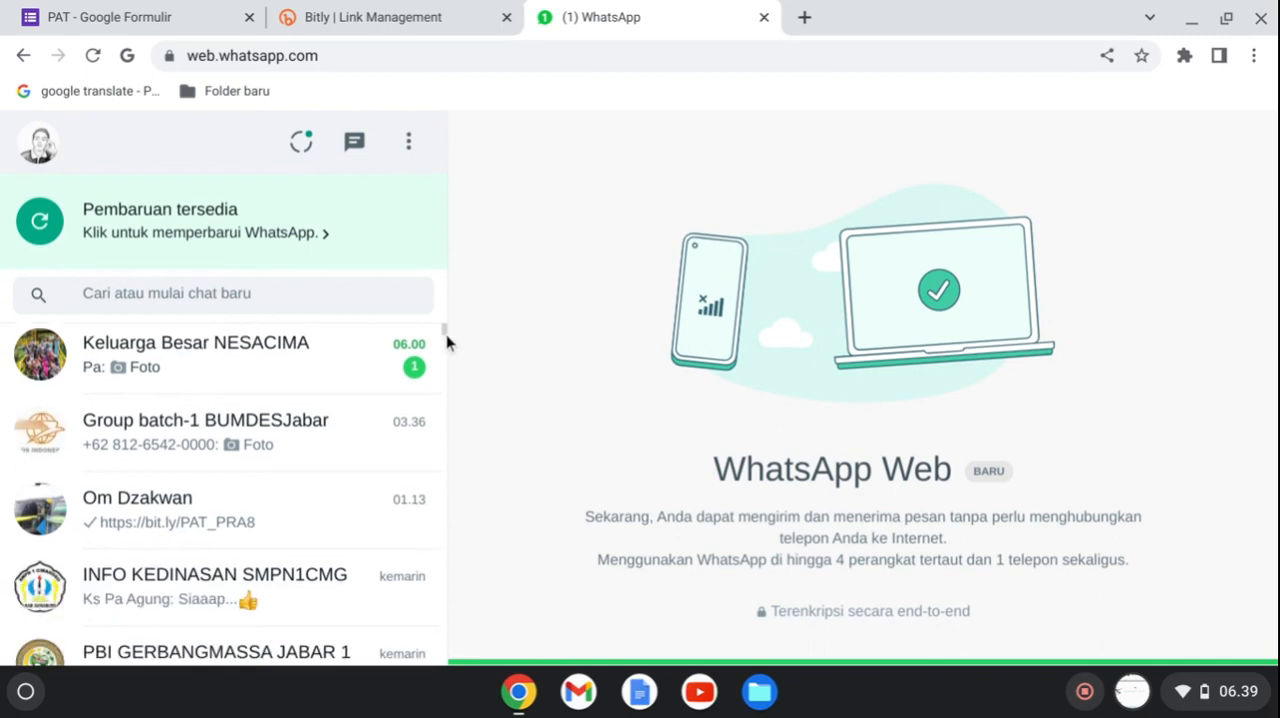
click(296, 504)
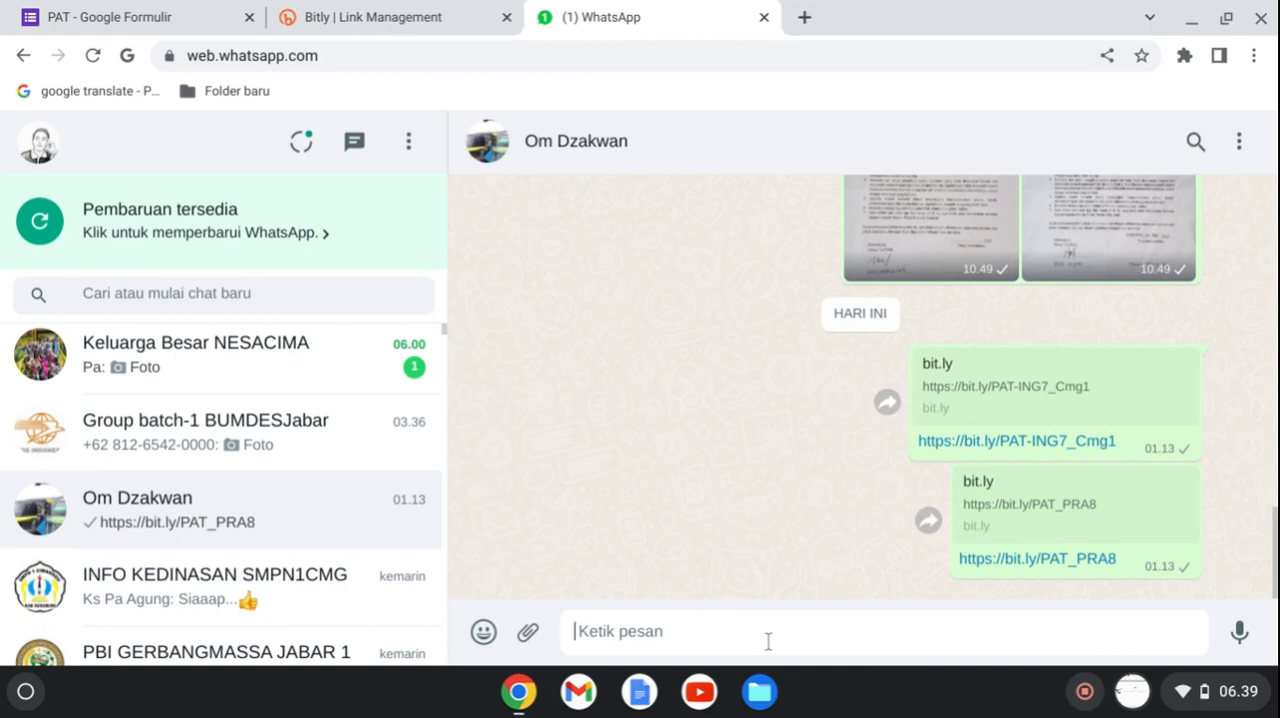
key(ctrl+v)
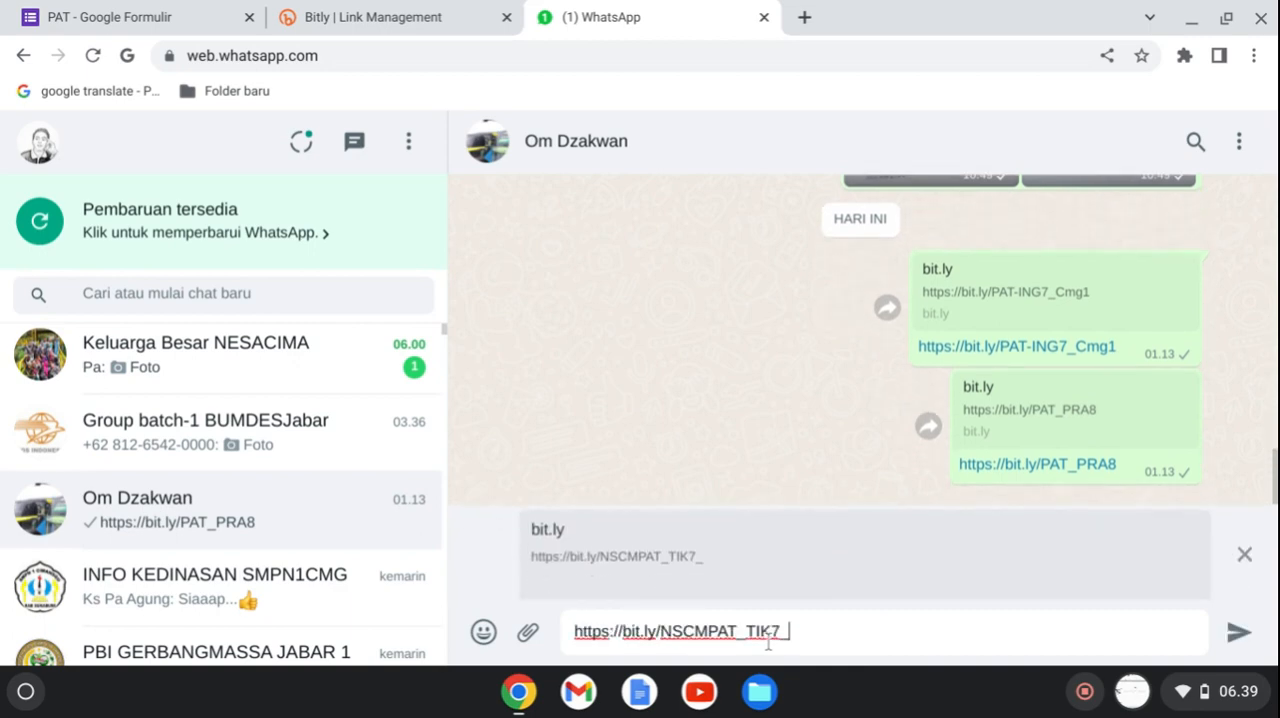
click(1238, 633)
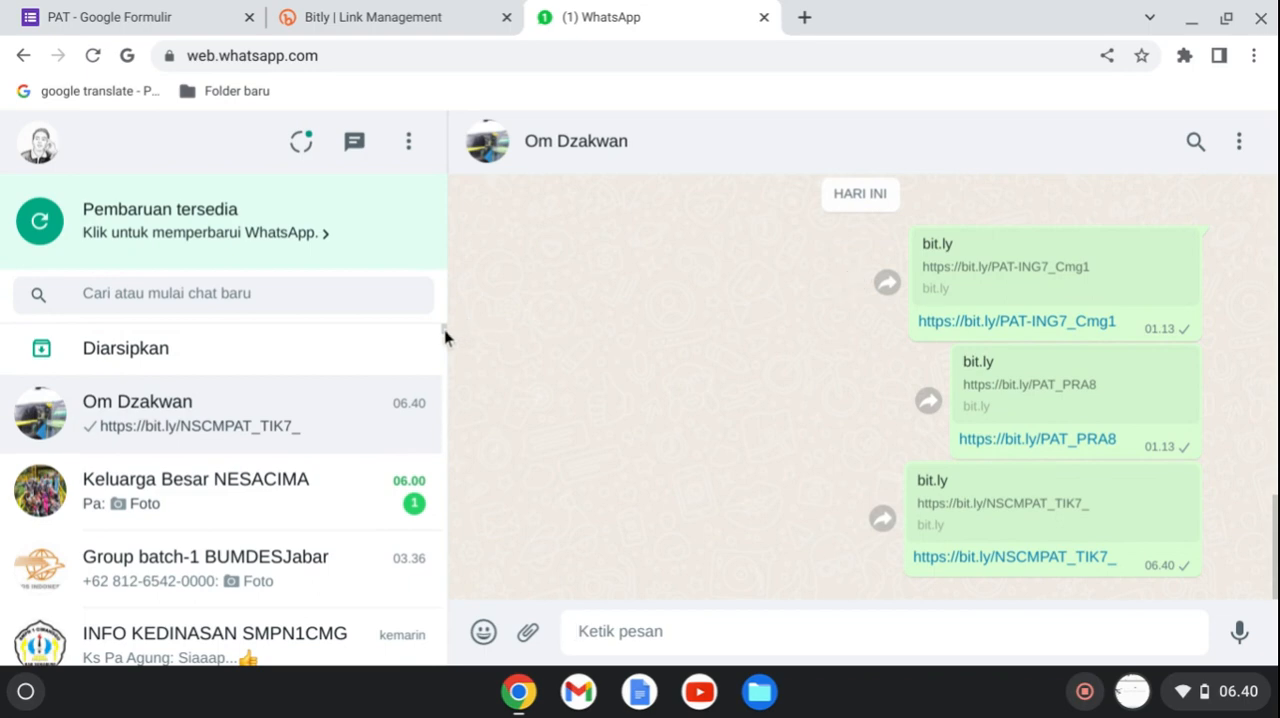
Open the sent bit.ly/NSCMPAT_TIK7_ link from the chat to test the form.
scroll(444, 337, down, 1)
scroll(444, 337, up, 1)
click(994, 561)
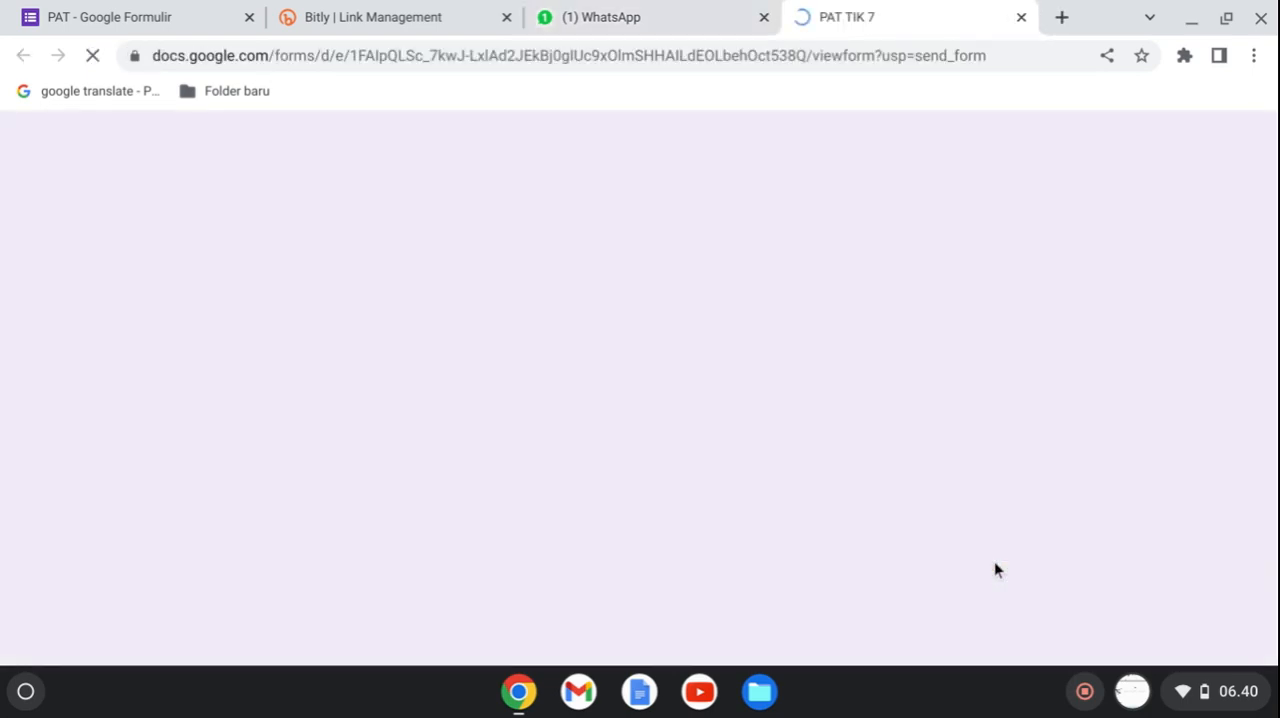